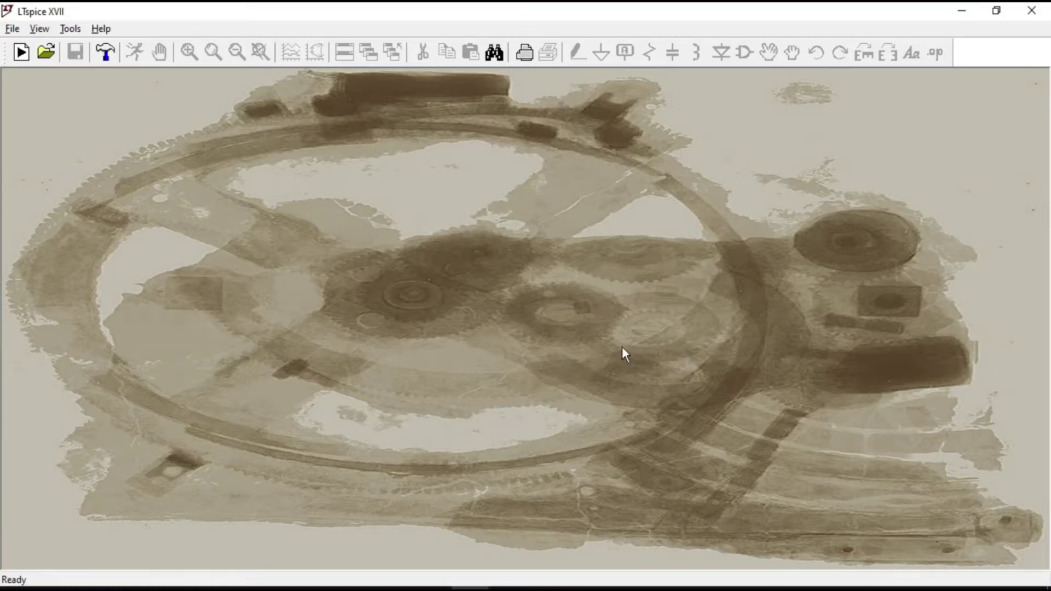
- Create a new schematic and place one pmos4 transistor in the upper middle of the sheet
click(22, 52)
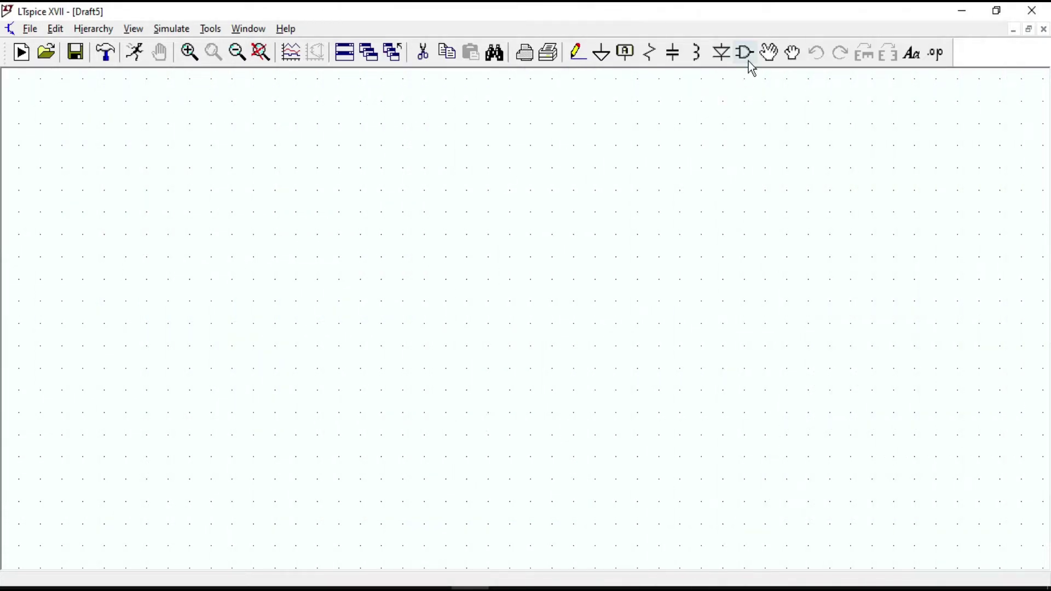
click(749, 61)
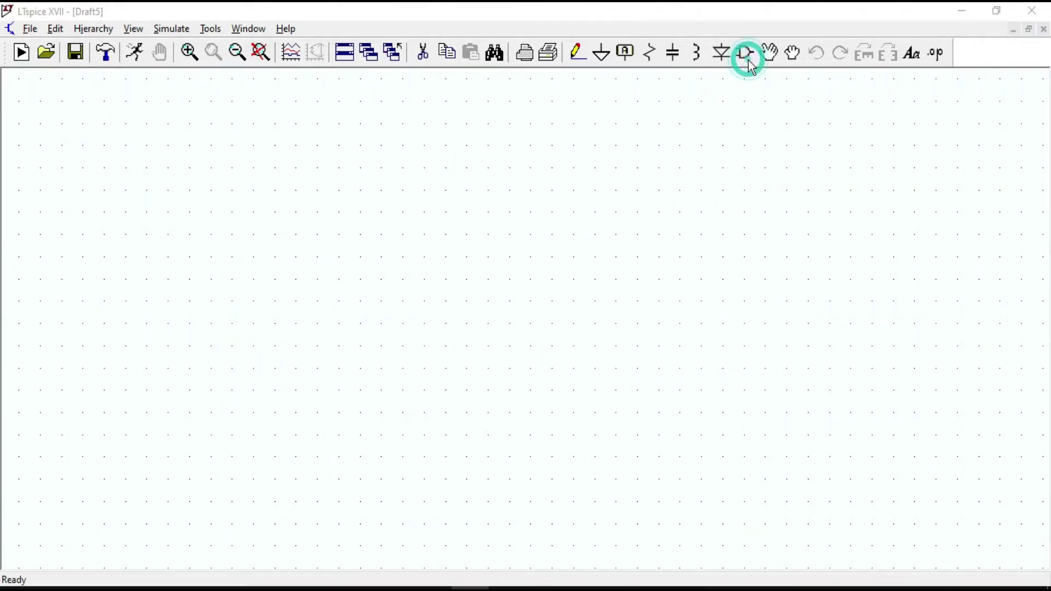
text(pm)
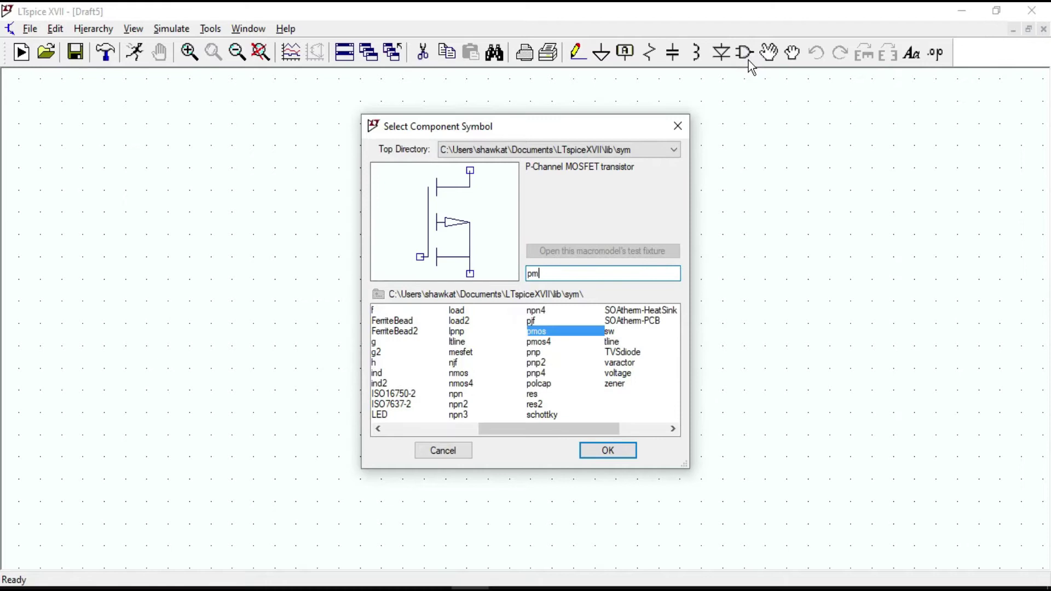
click(554, 340)
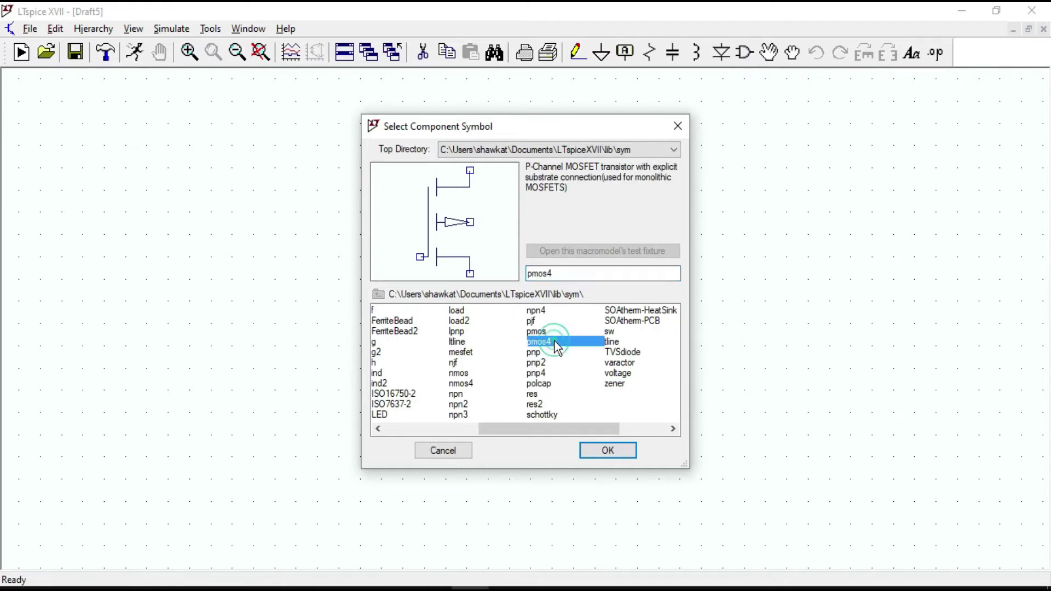
click(605, 450)
scroll(547, 263, down, 2)
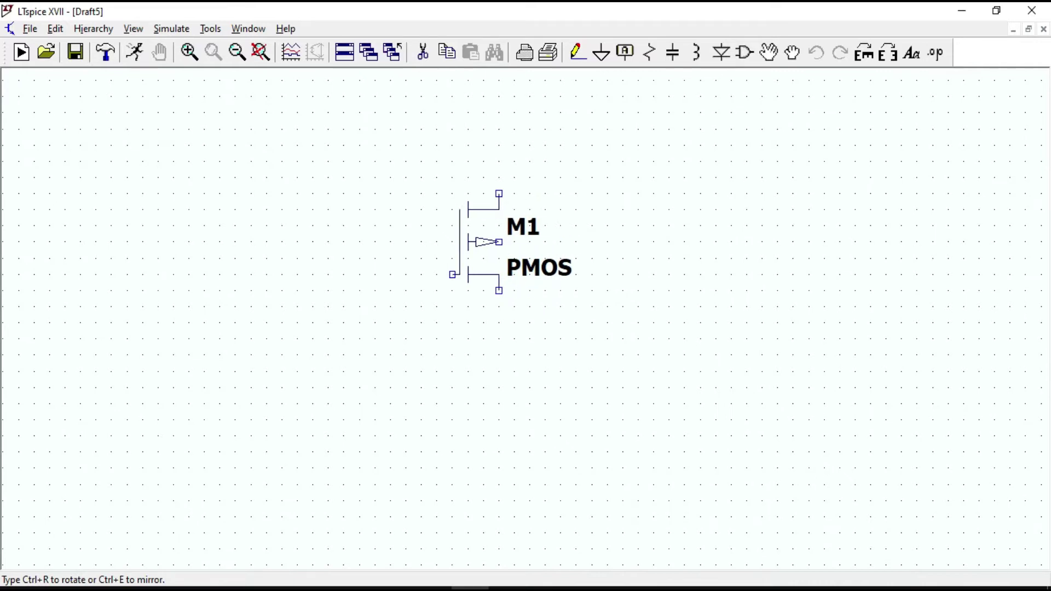
click(405, 194)
key(Escape)
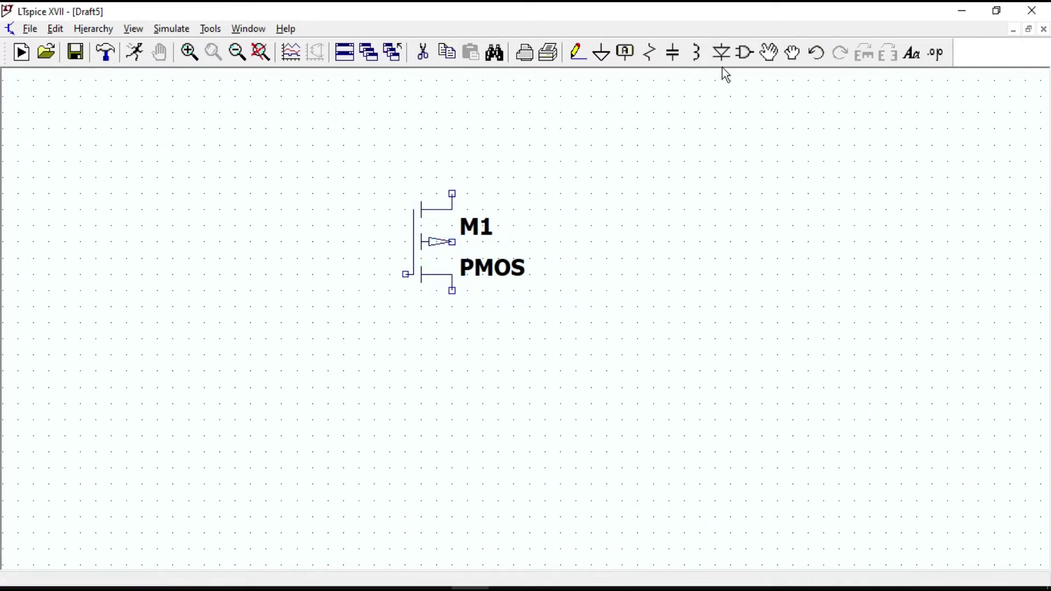
- Place one nmos4 transistor directly below the PMOS, with their drain and source terminals vertically aligned
click(745, 54)
text(nm)
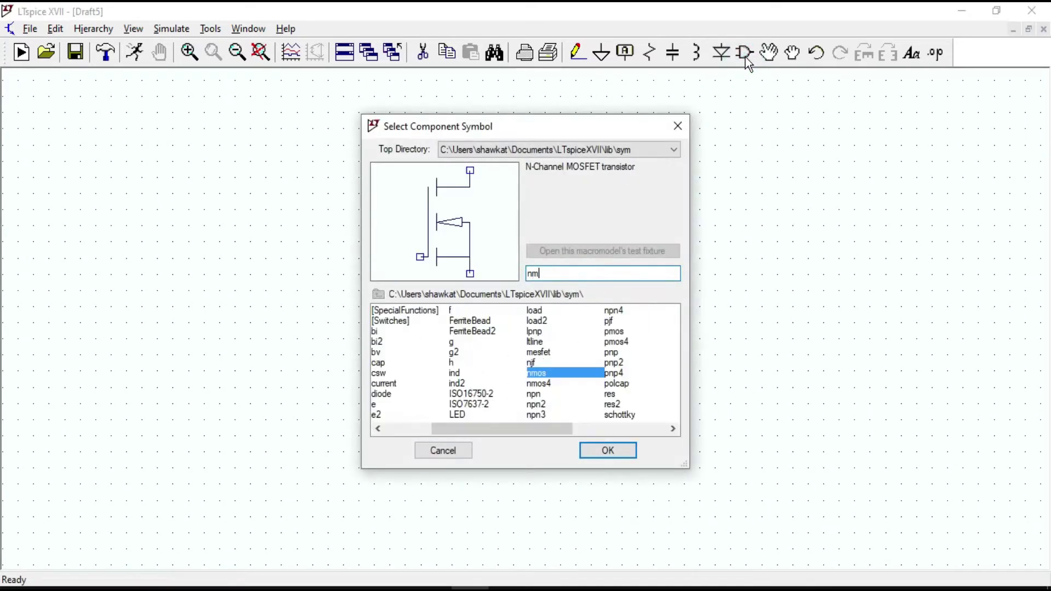
text(o)
click(550, 383)
click(608, 450)
click(406, 387)
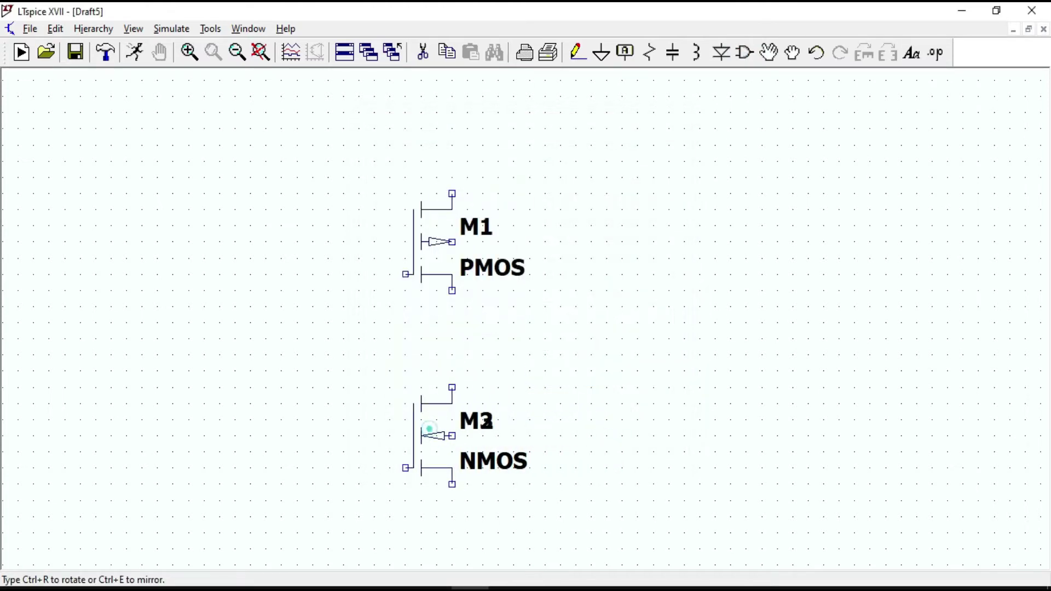
key(Escape)
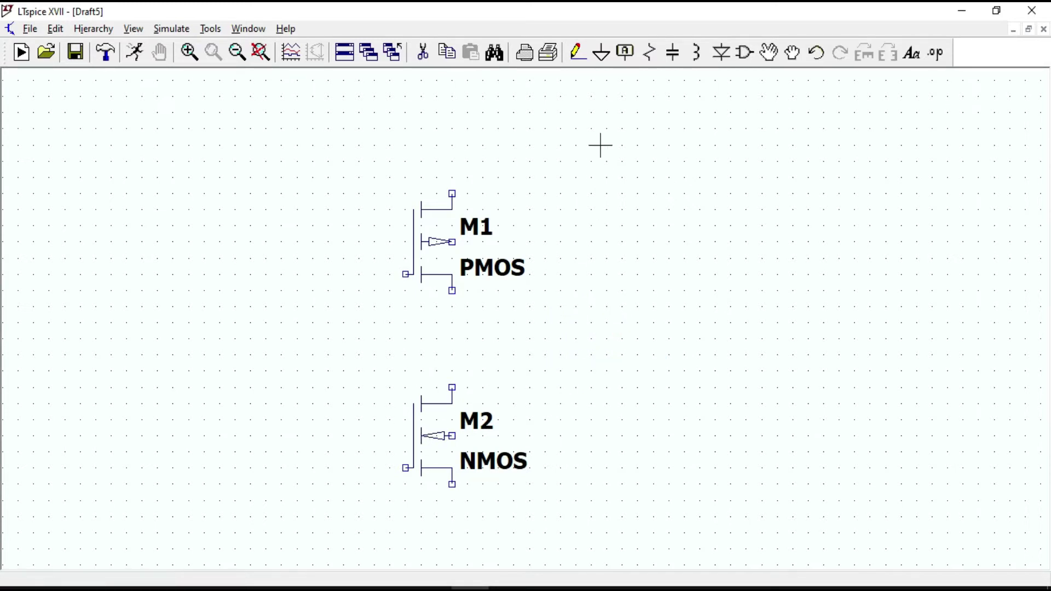
- Wire the PMOS lower terminal to the NMOS upper terminal and join both gates with a wire loop on their outer side
click(578, 52)
click(453, 291)
click(452, 387)
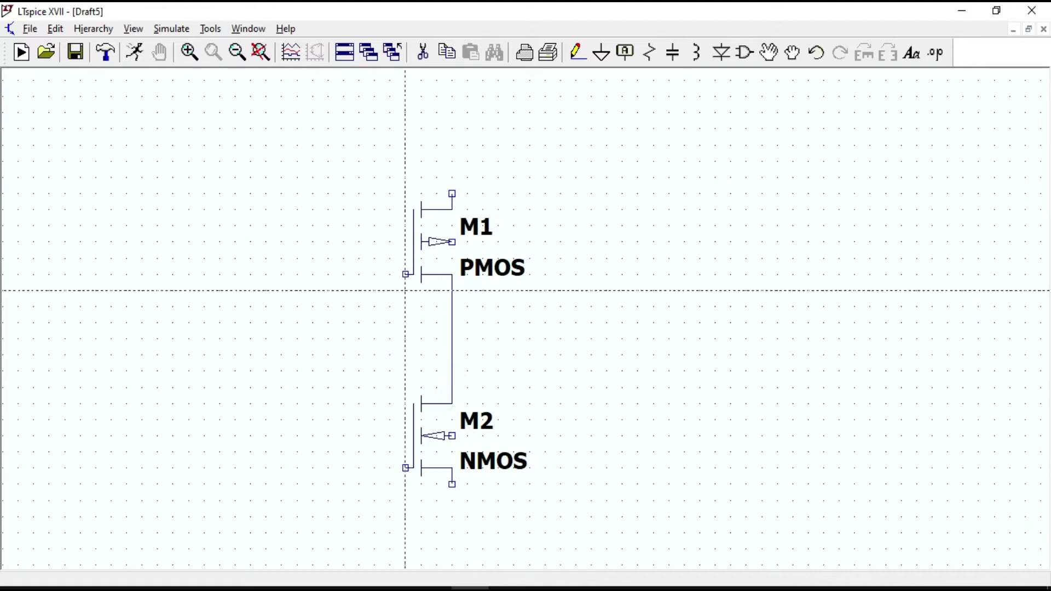
click(405, 274)
click(314, 304)
click(314, 468)
click(406, 468)
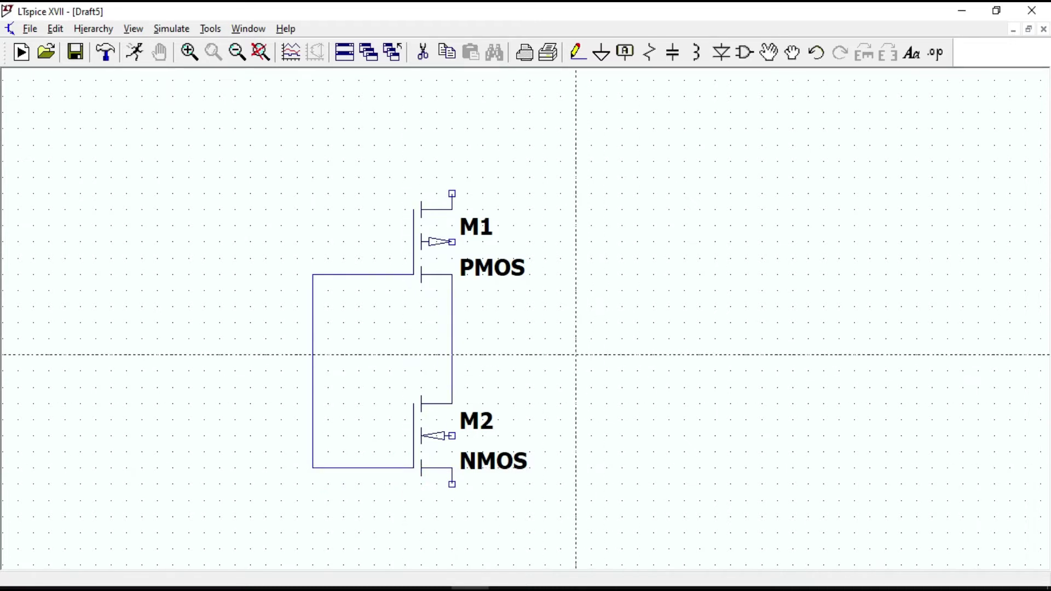
- Add a short output wire from the node between the transistors and a short input wire to the joined gates
click(544, 339)
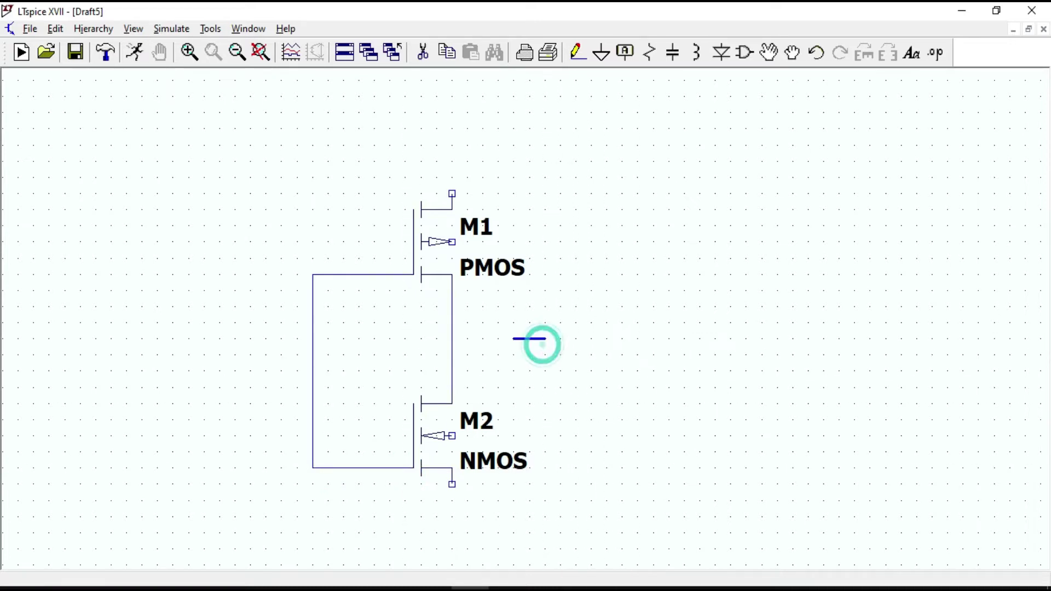
click(453, 353)
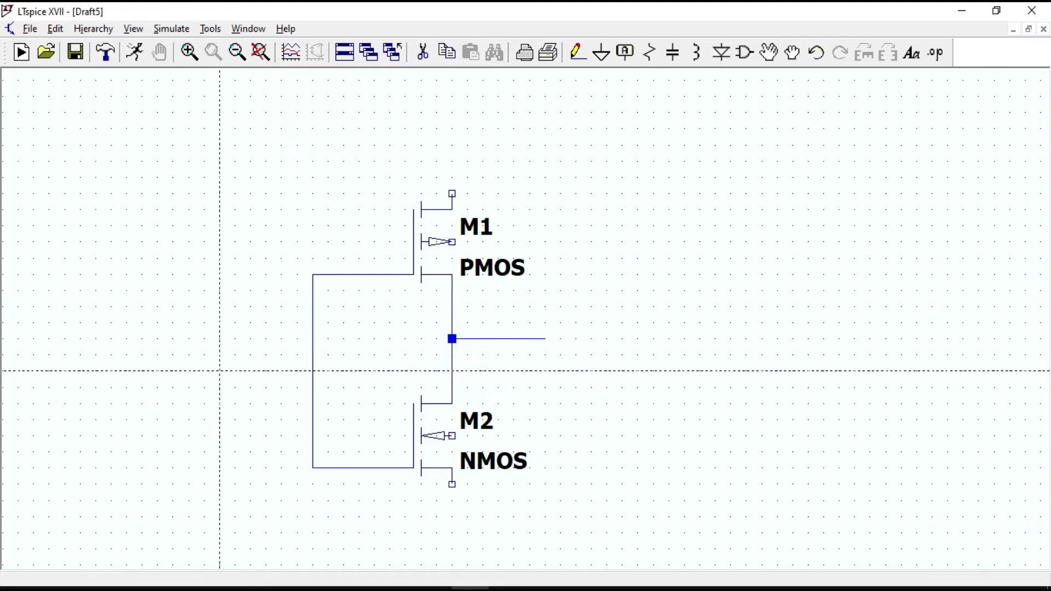
click(221, 370)
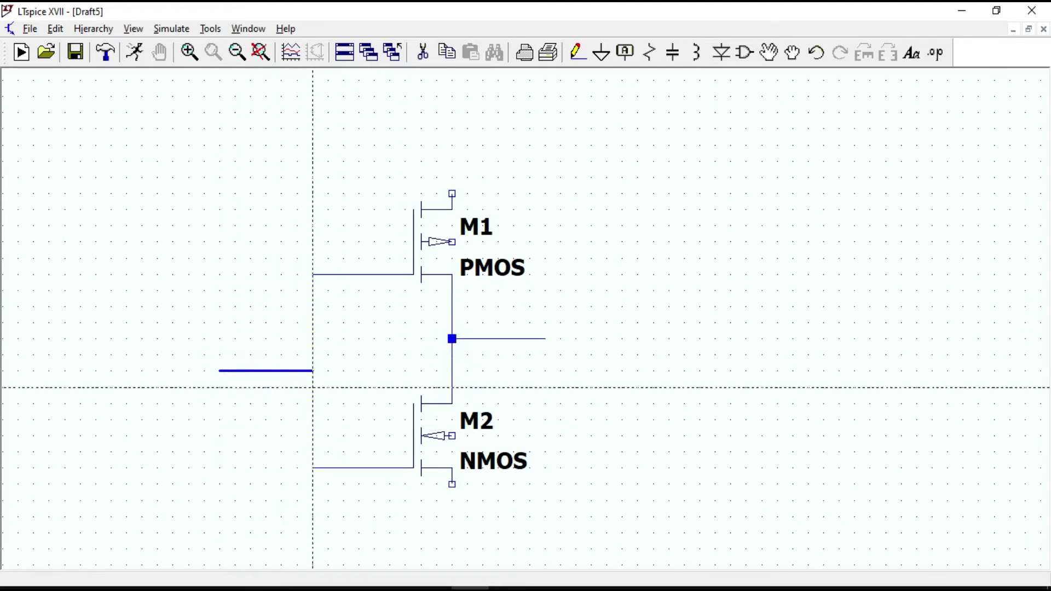
click(313, 371)
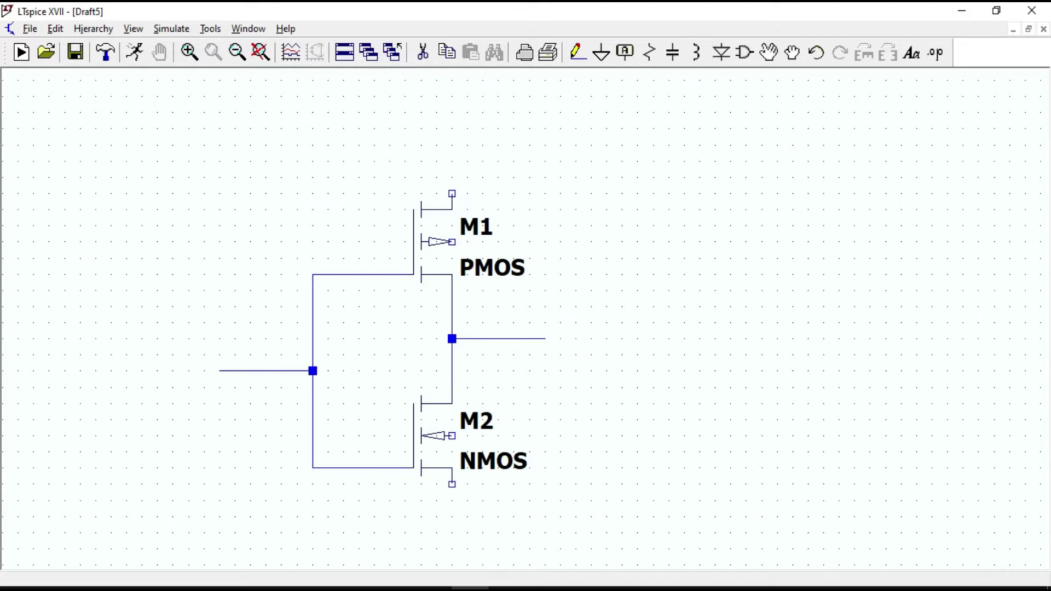
- Wire the PMOS body terminal around to its upper source terminal
click(414, 274)
click(453, 241)
click(530, 241)
click(529, 193)
click(453, 193)
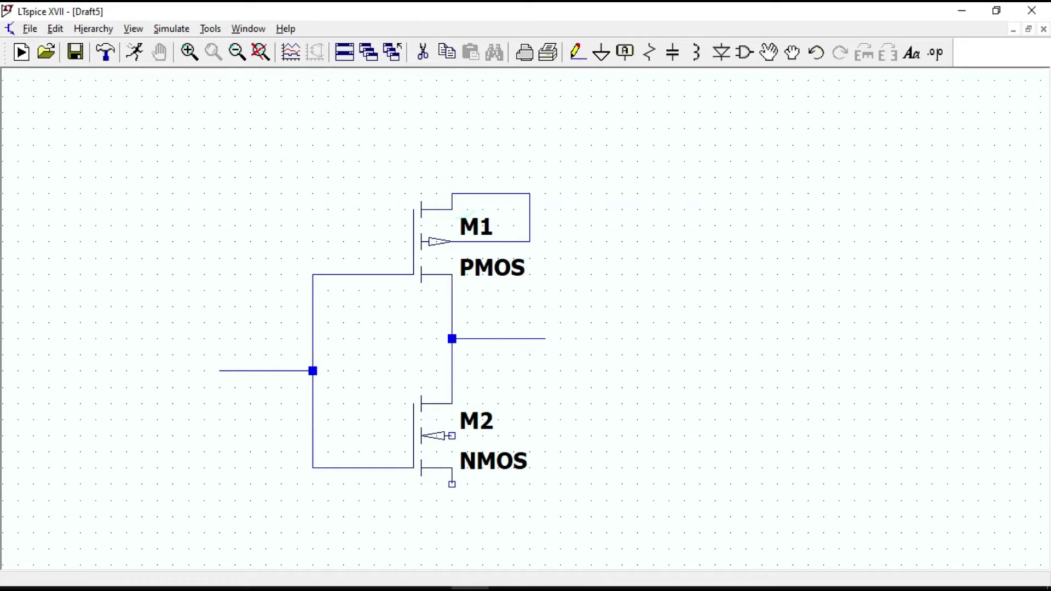
- Wire the NMOS body terminal to its lower source terminal and extend a short wire down from that source
click(452, 436)
click(545, 436)
click(544, 484)
click(452, 484)
click(452, 518)
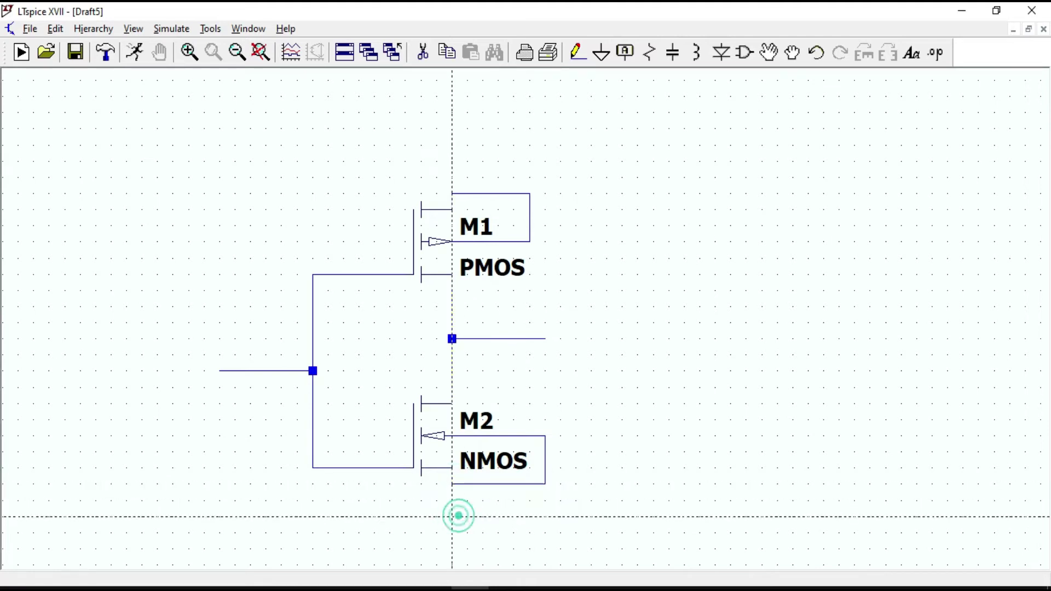
right_click(468, 484)
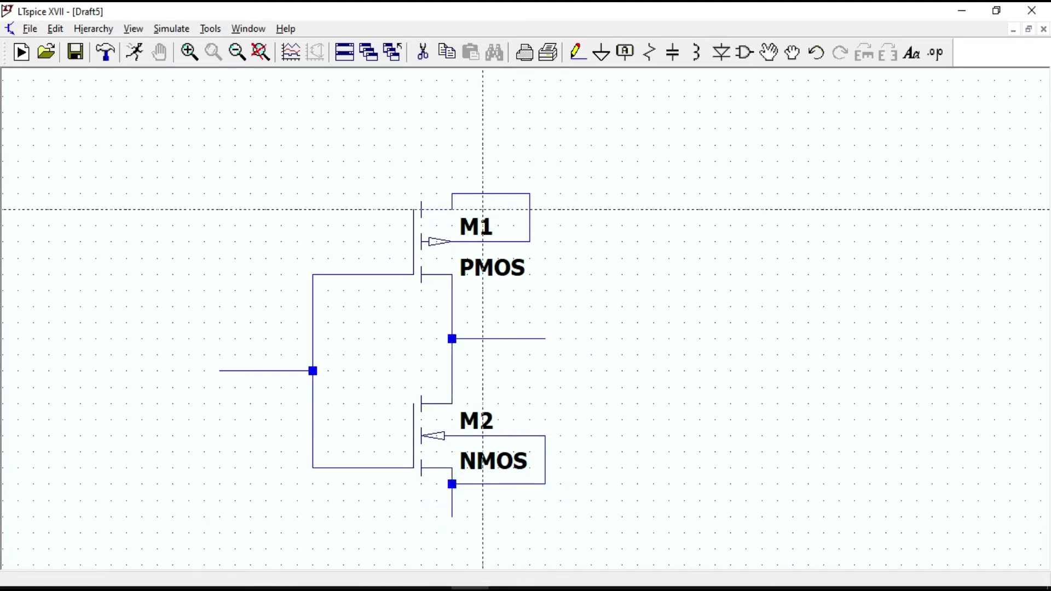
- Add a short supply wire going up from the PMOS source node and finish wiring
click(452, 146)
click(452, 193)
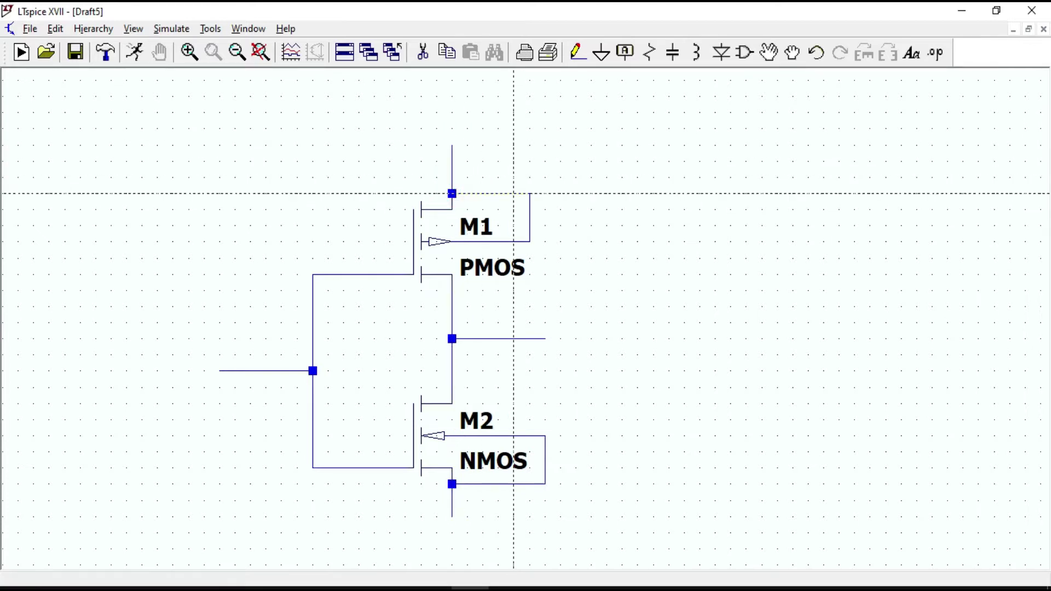
key(Escape)
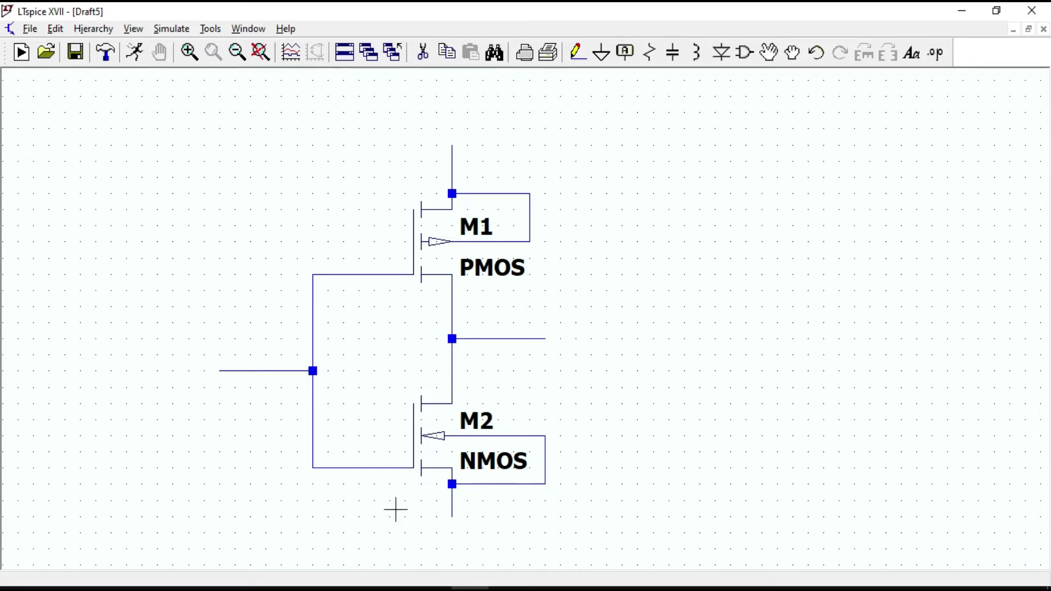
- Place net labels named vin on the open ends of the input, supply, output and NMOS source wires
click(628, 55)
text(vin)
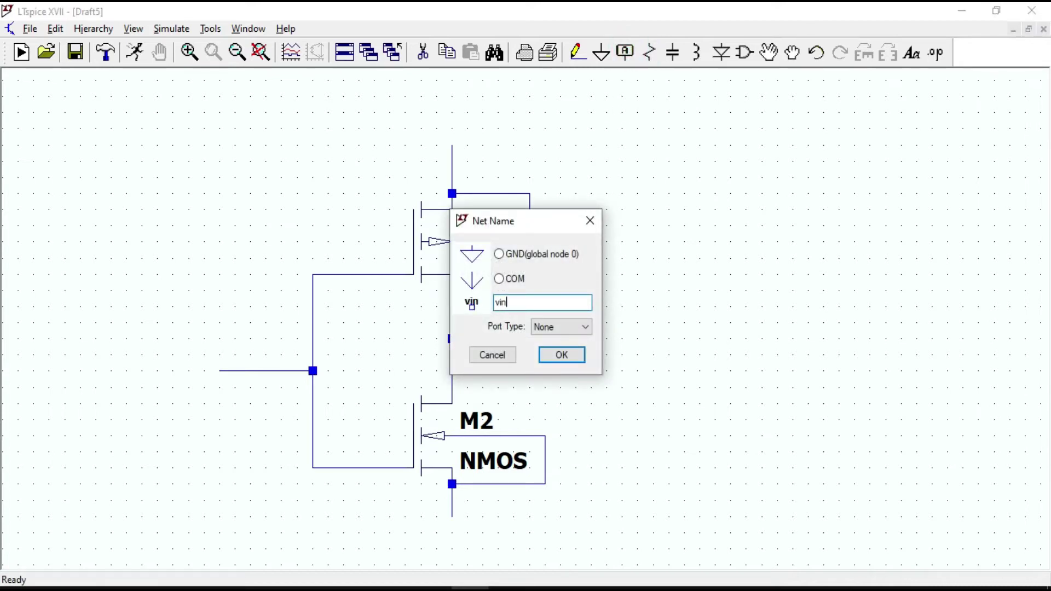
click(564, 356)
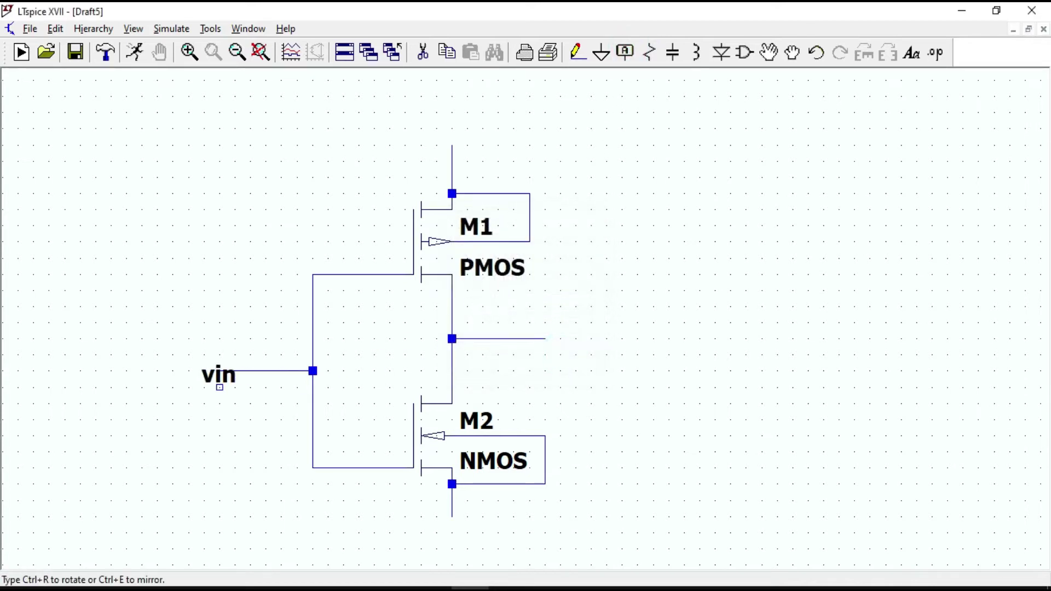
click(213, 369)
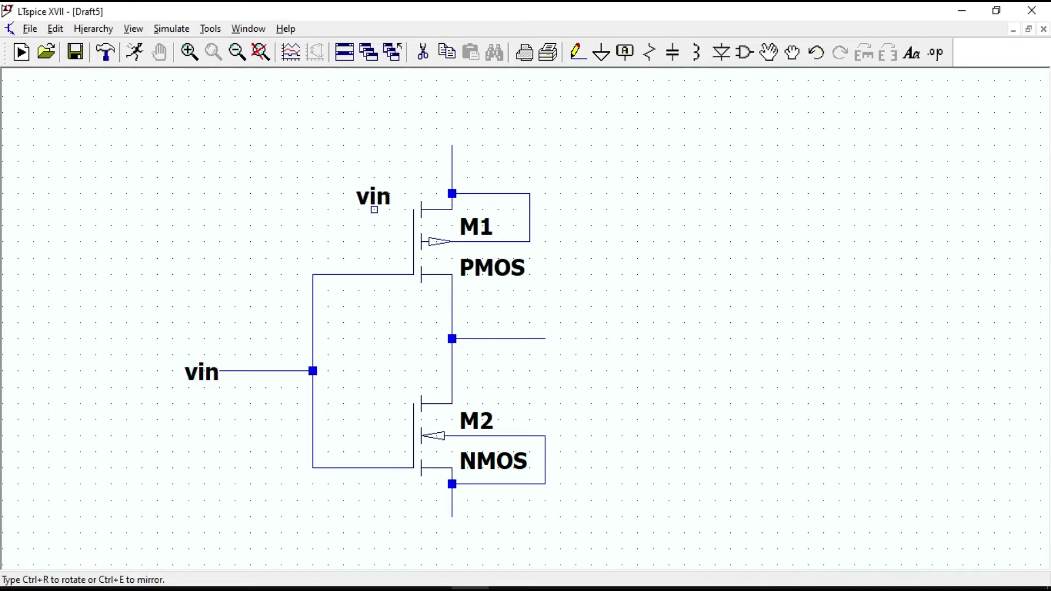
click(452, 145)
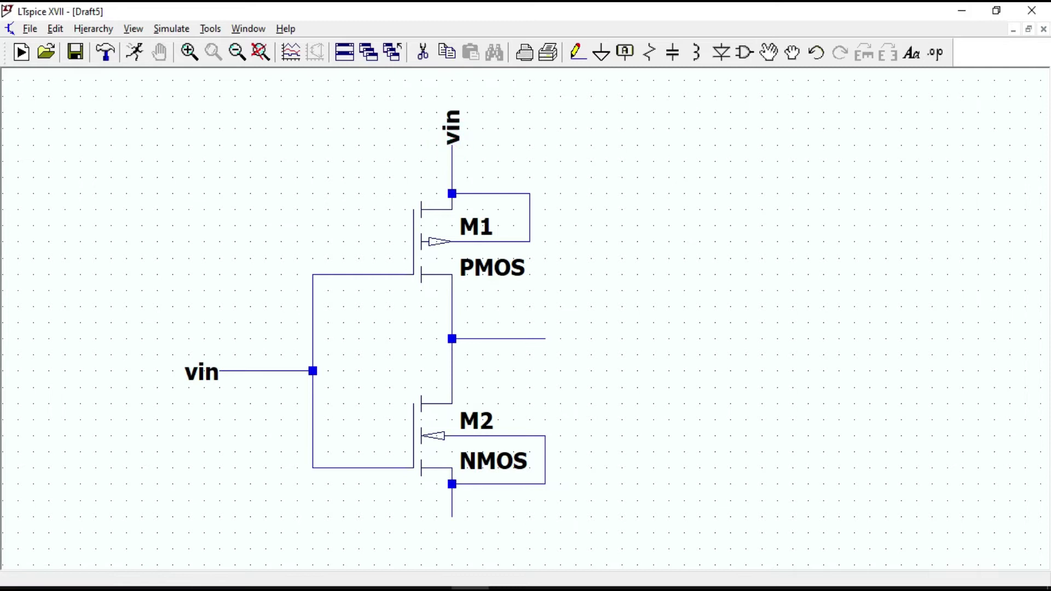
click(549, 340)
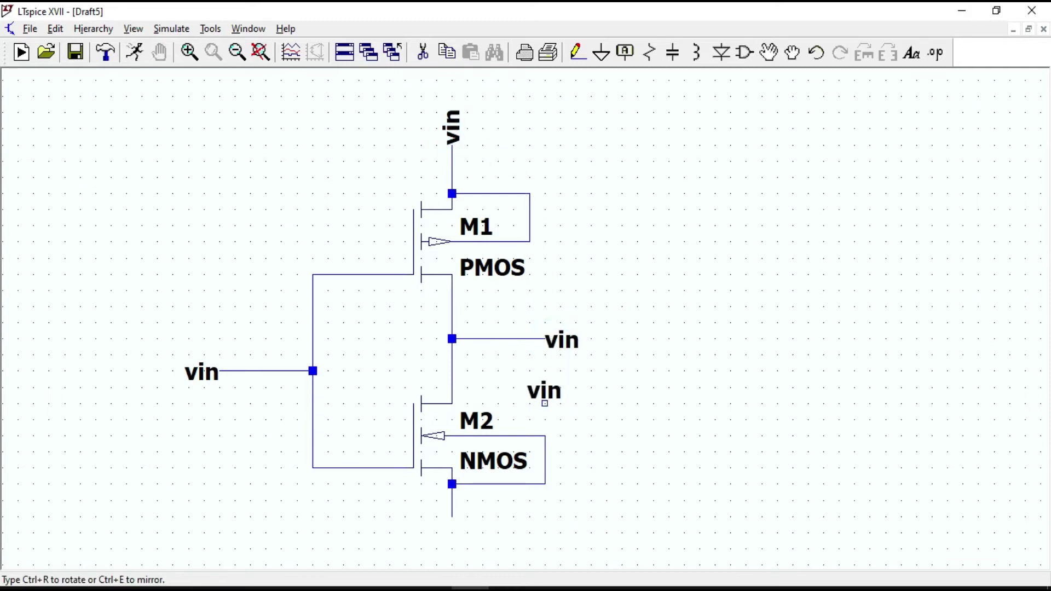
click(452, 516)
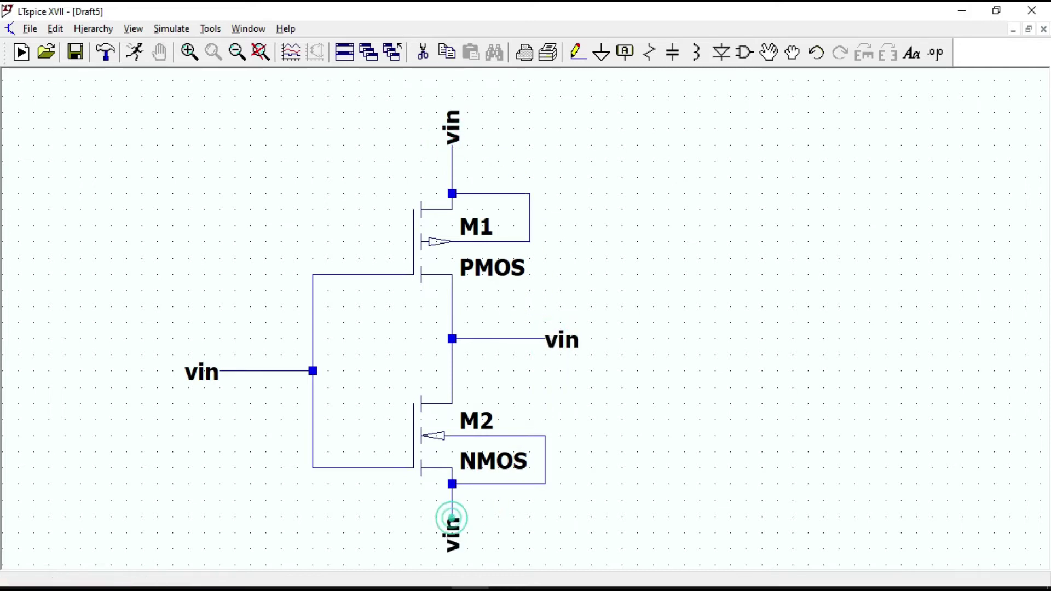
key(Escape)
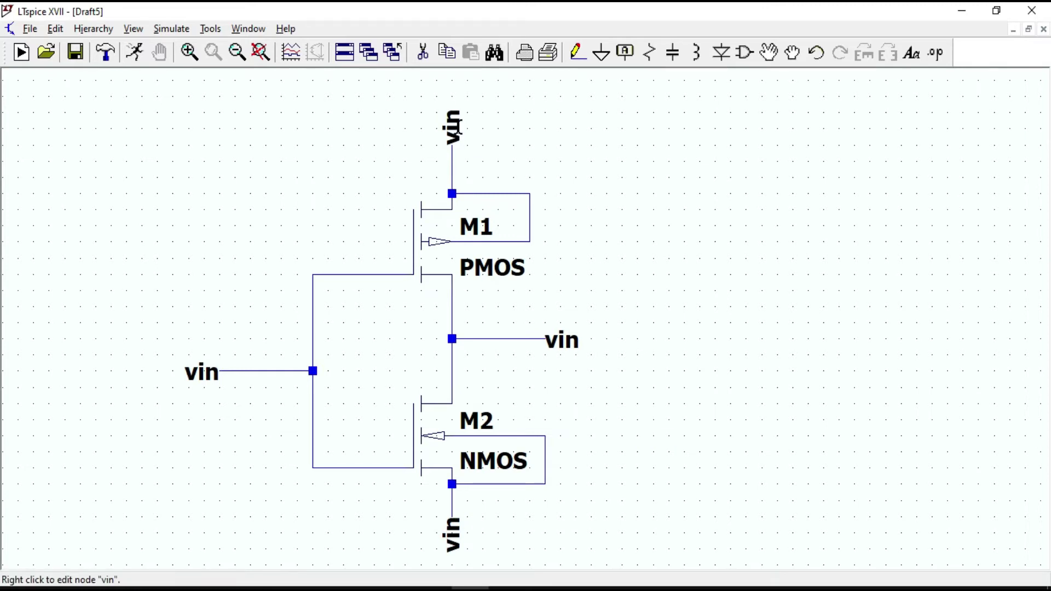
- Rename the supply wire's net label to vdd and the output wire's net label to vout
right_click(461, 134)
text(vdd)
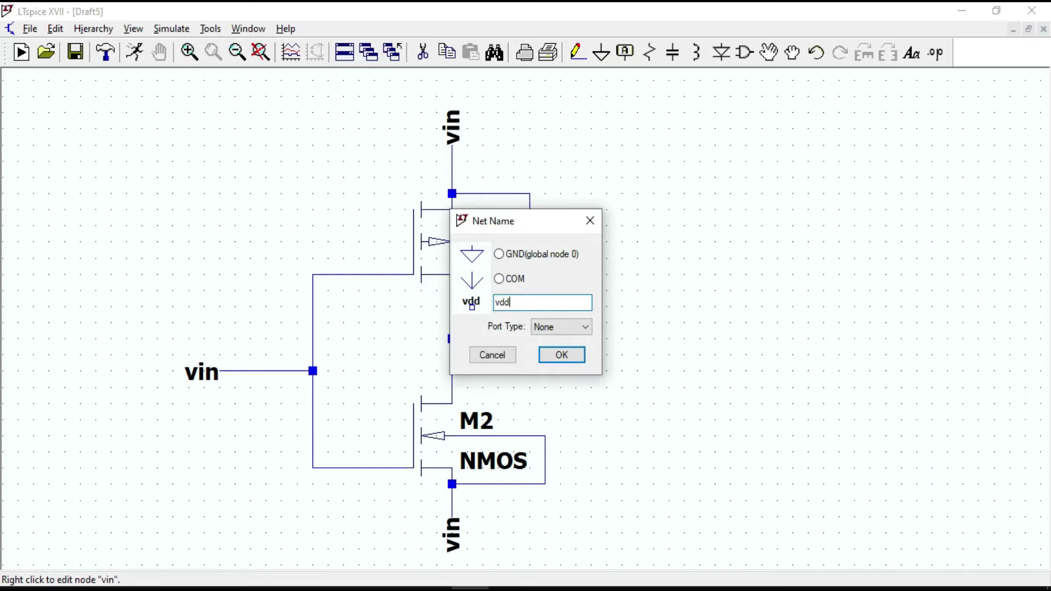
click(562, 353)
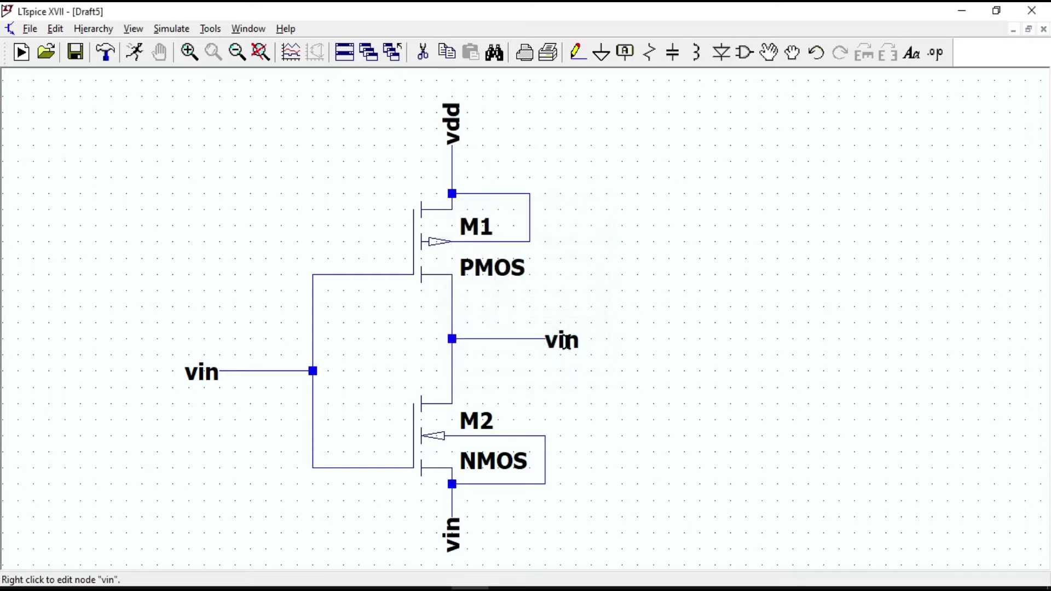
right_click(566, 343)
text(v)
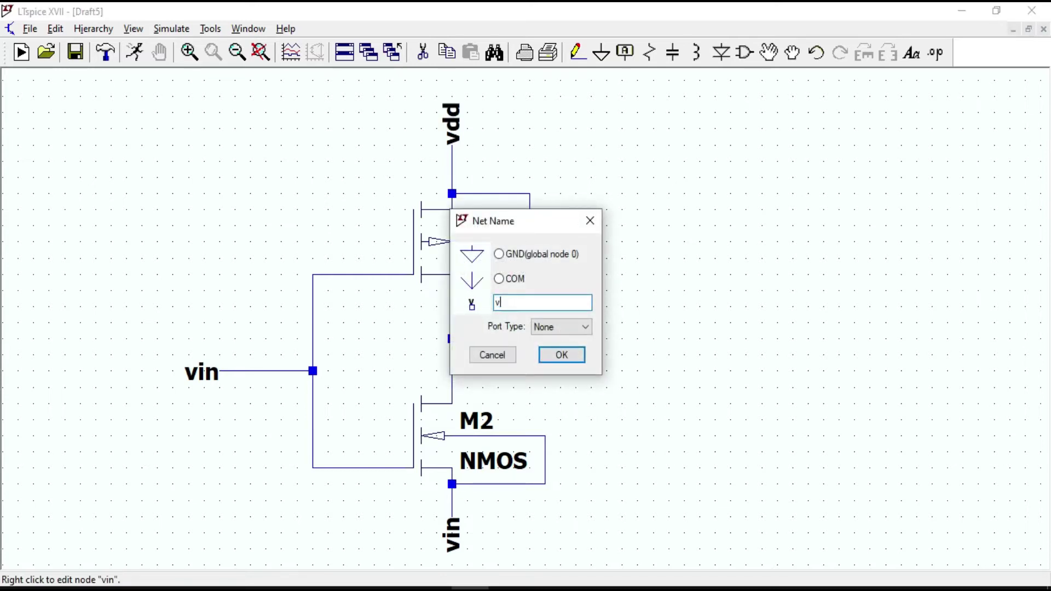
text(ou)
click(563, 353)
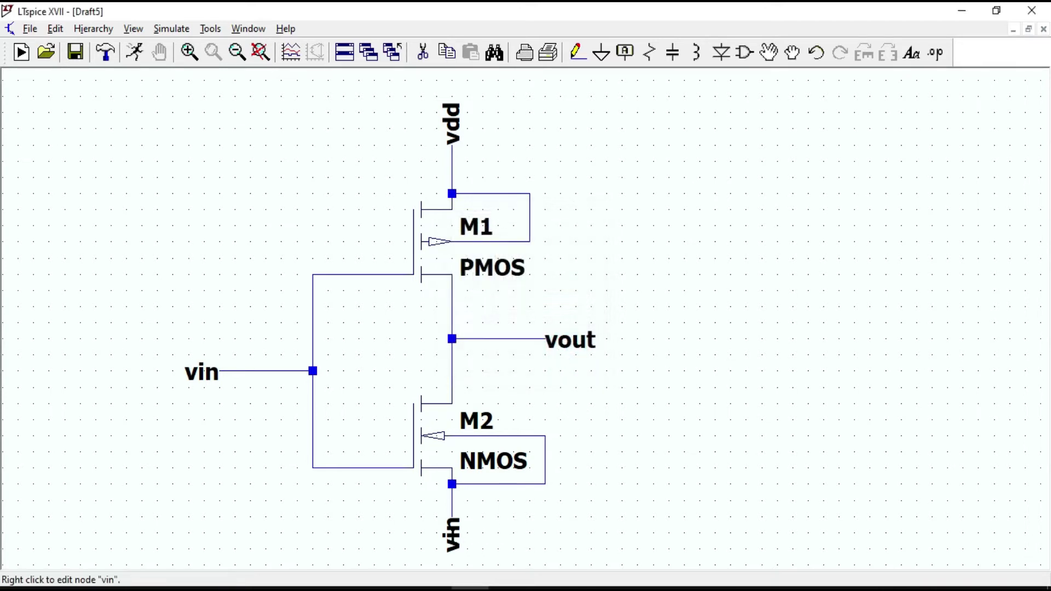
- Rename the net label on the wire below the NMOS source to g
right_click(458, 541)
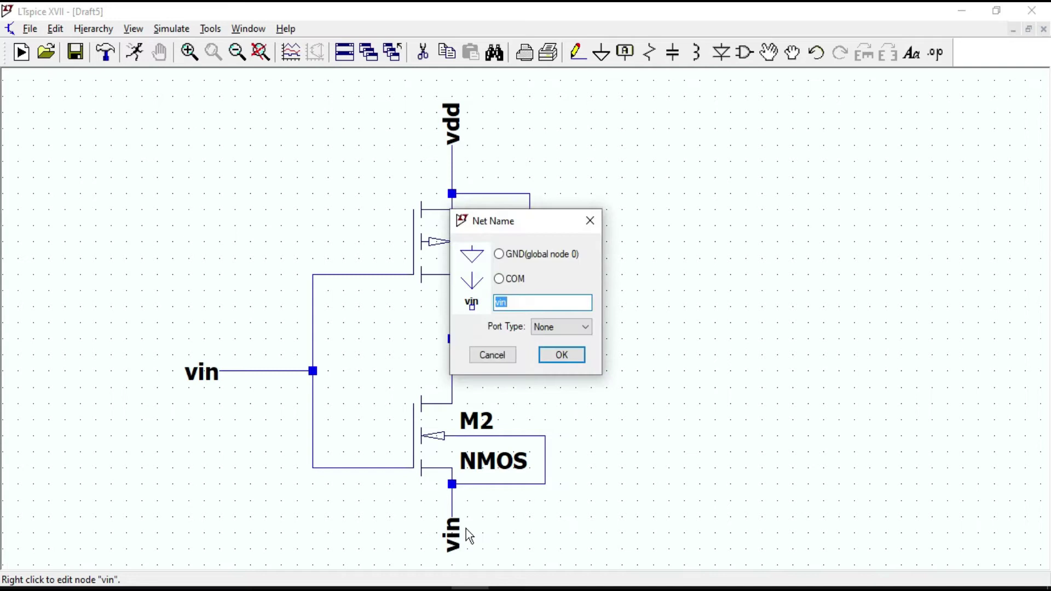
text(g)
click(567, 358)
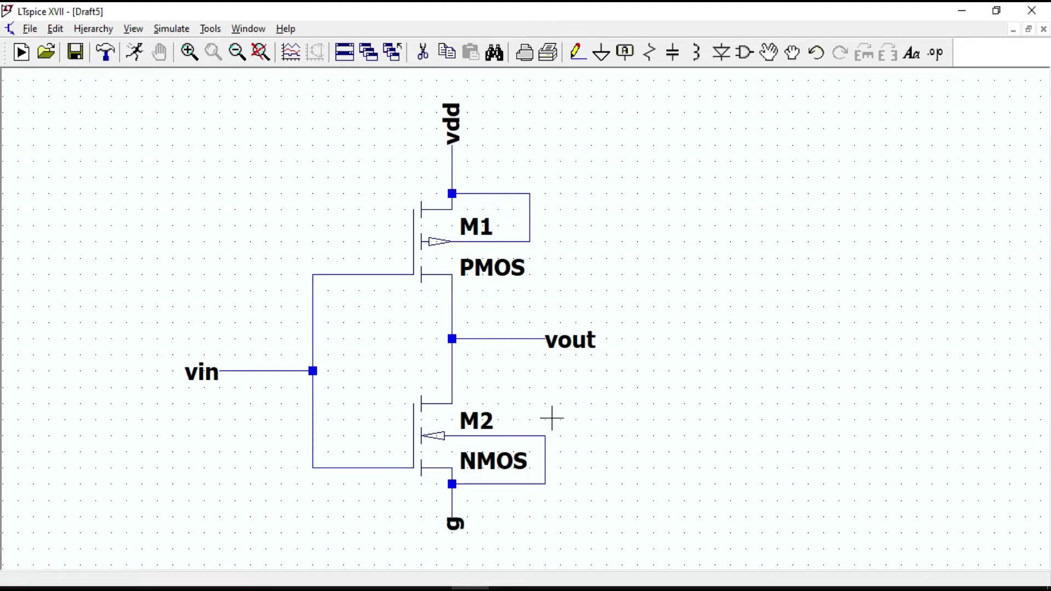
- Switch to the p-Mos spice model file in Notepad and copy the complete PM1 and NM1 model definitions
click(435, 586)
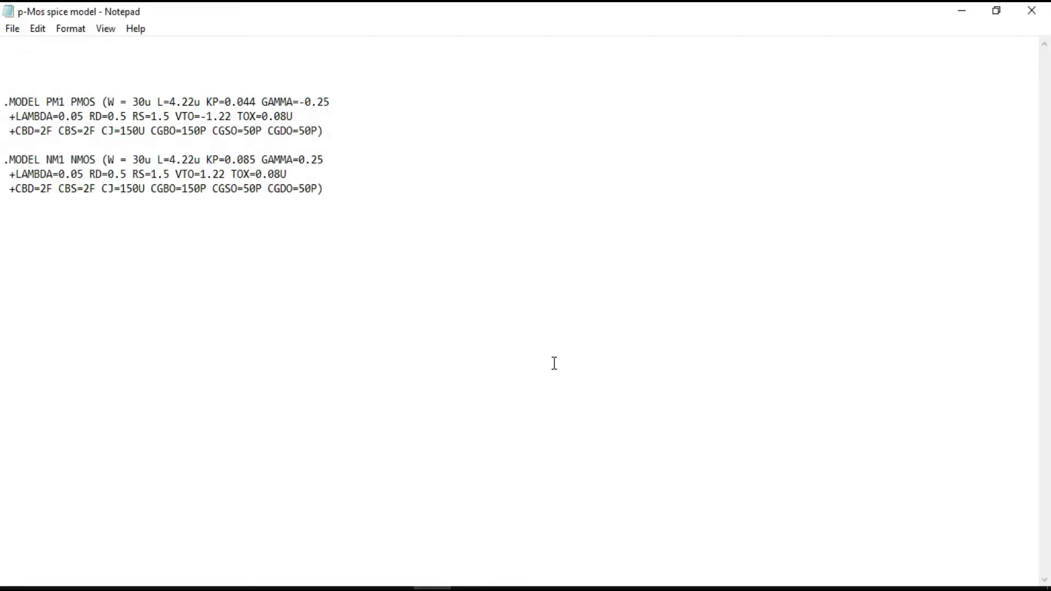
drag(335, 189, 55, 221)
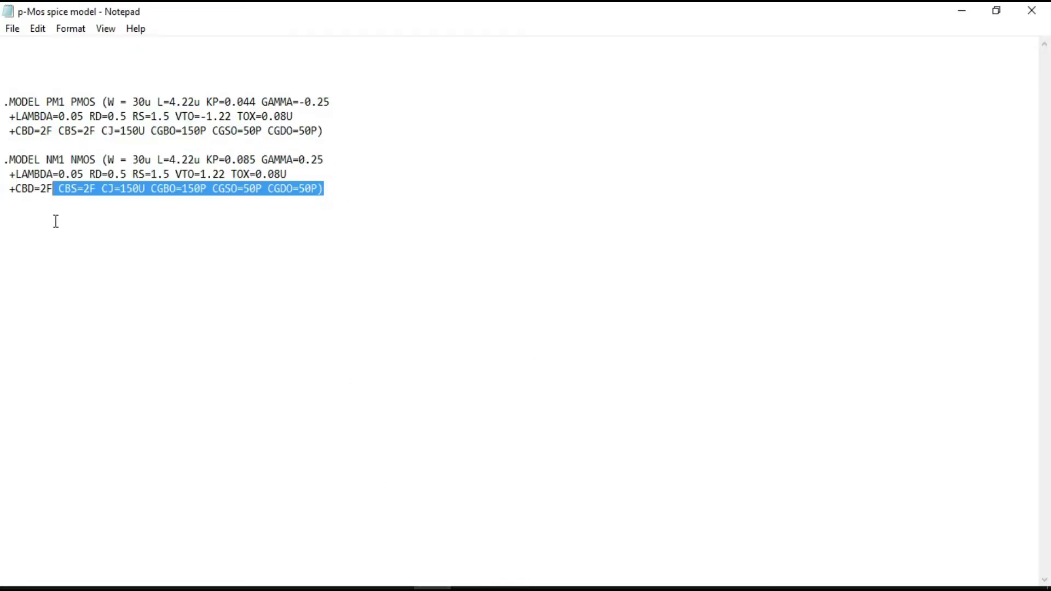
click(93, 244)
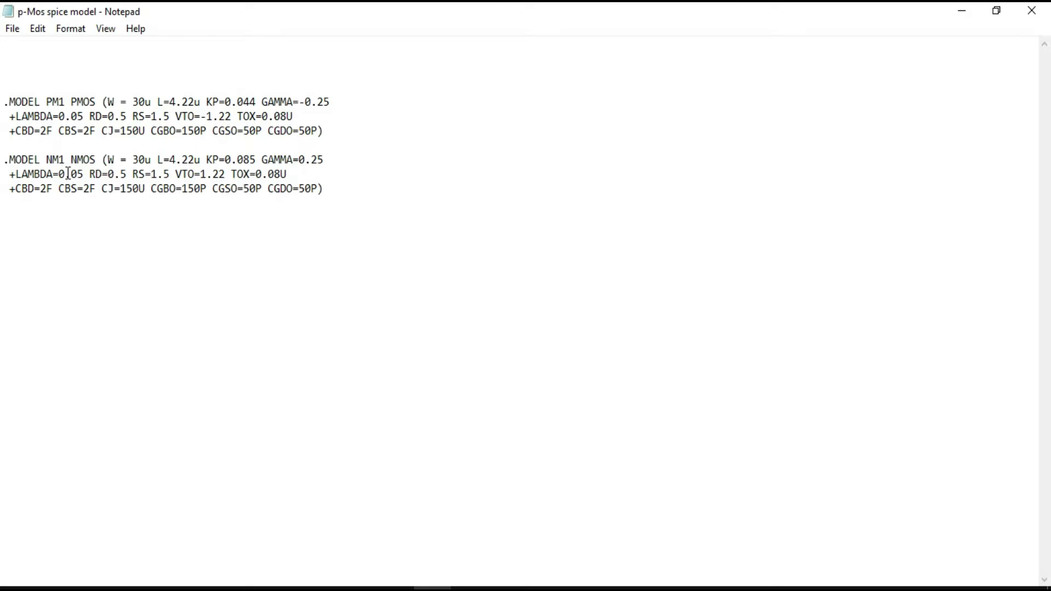
key(ctrl+a)
right_click(111, 108)
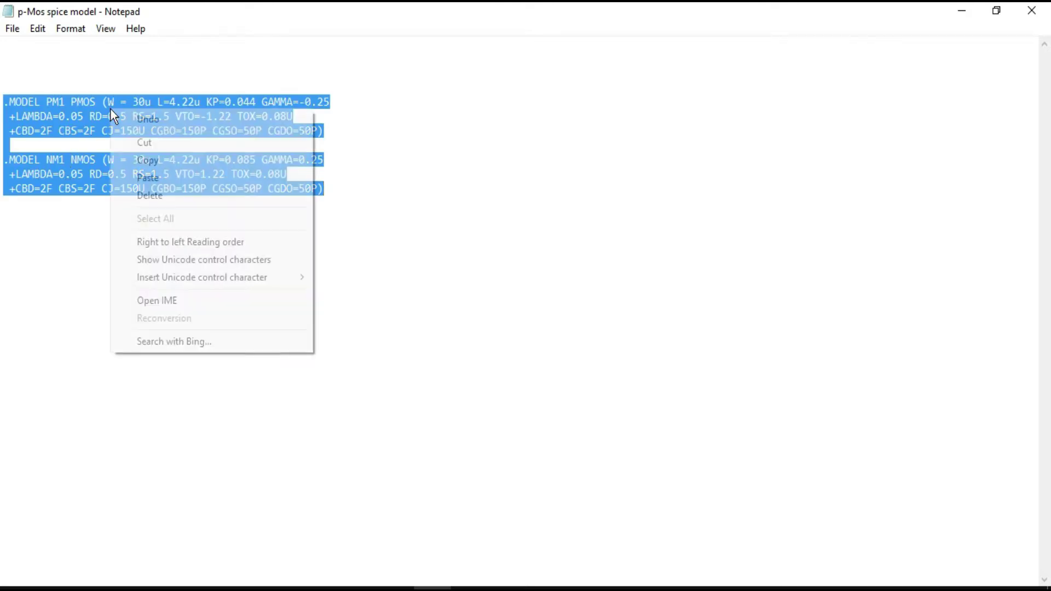
click(157, 161)
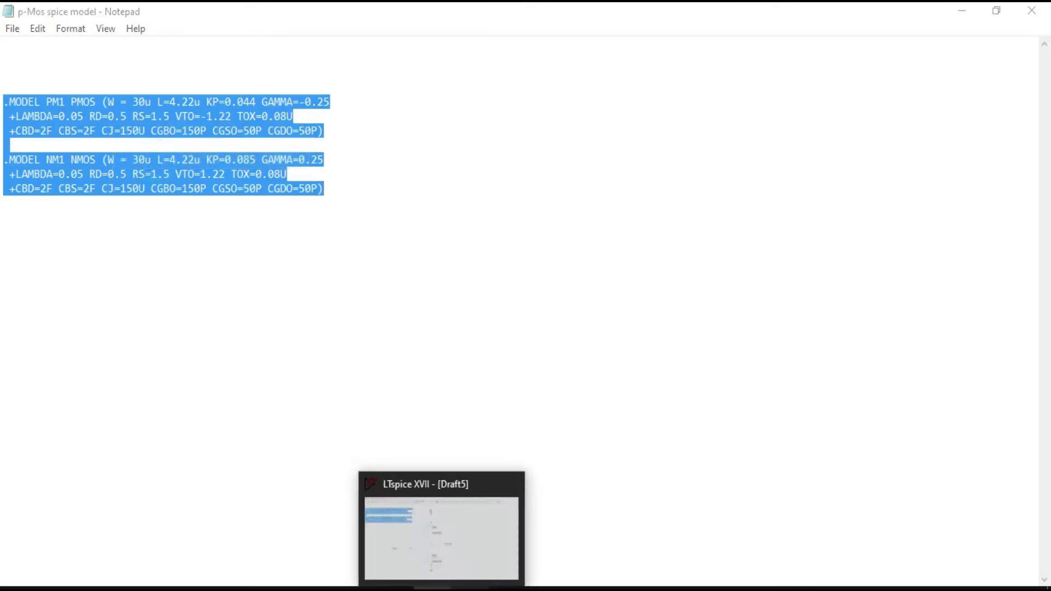
- Return to LTspice, paste the copied PM1 and NM1 models as a SPICE directive, and place it beside the inverter
click(472, 588)
click(935, 53)
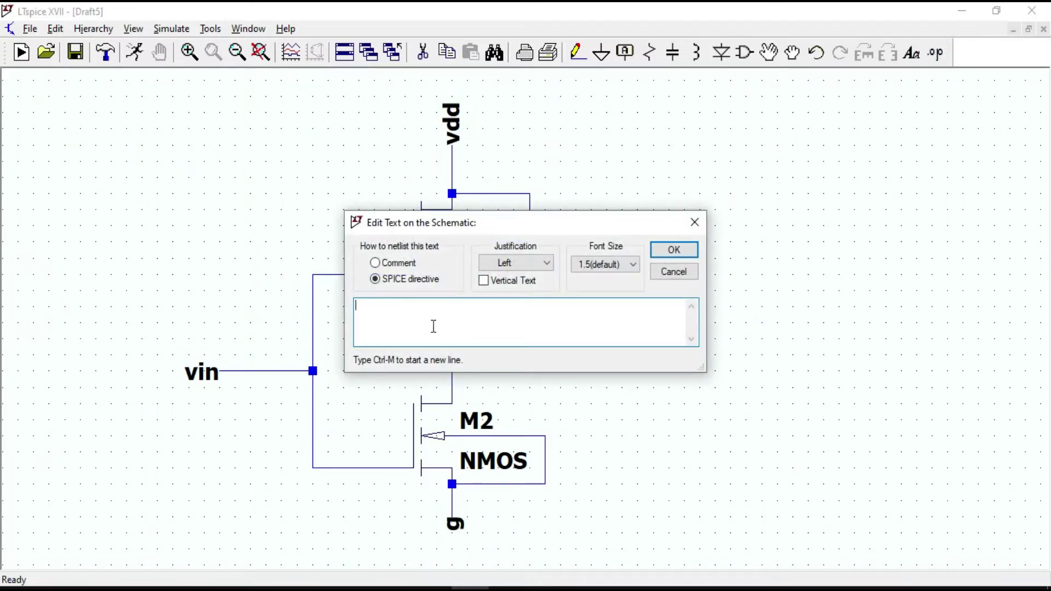
key(ctrl+v)
scroll(476, 306, up, 2)
click(675, 251)
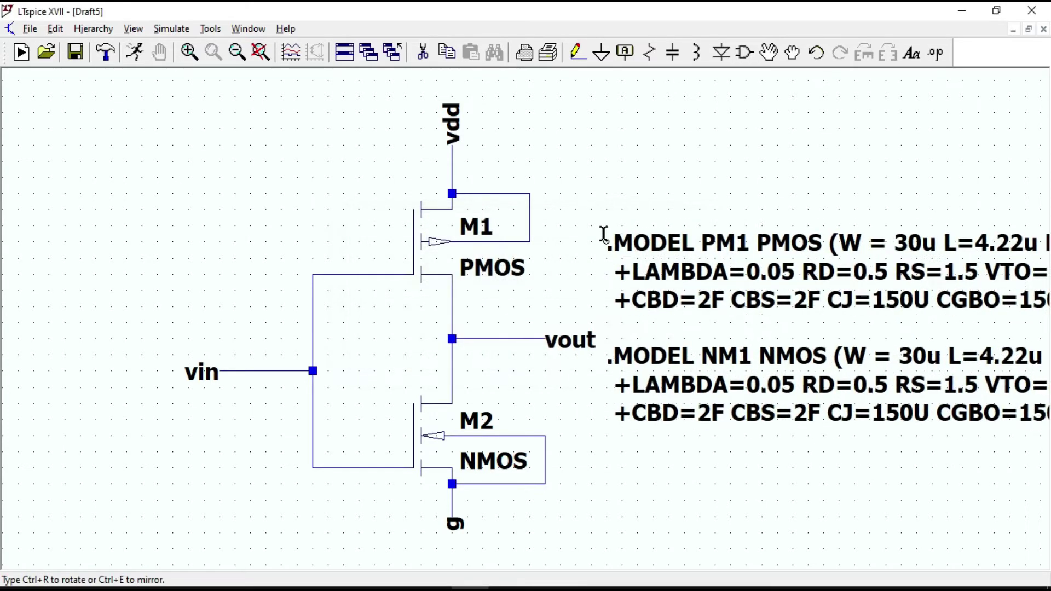
click(606, 225)
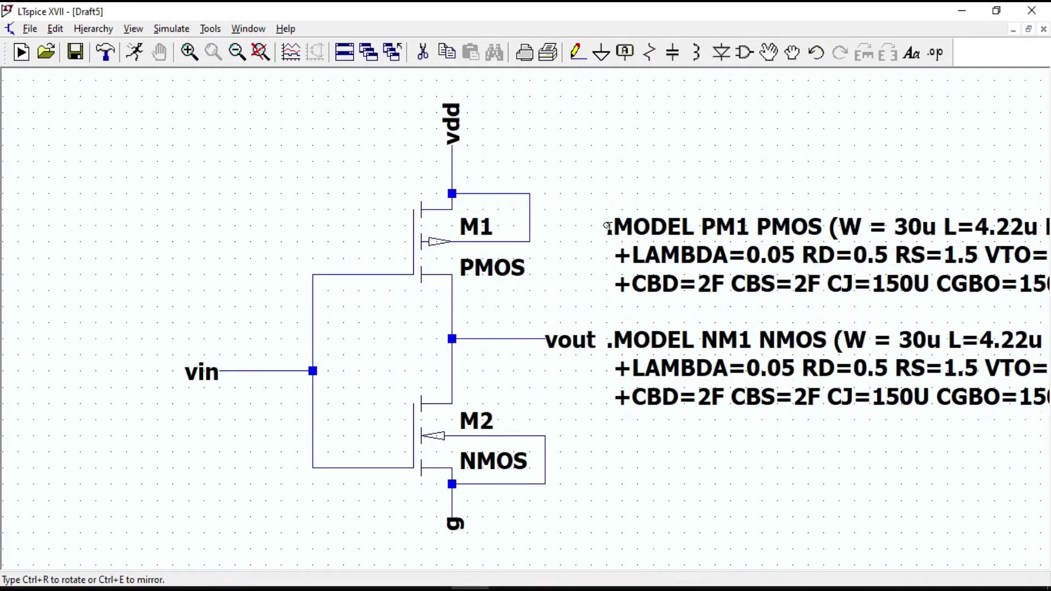
scroll(312, 297, down, 4)
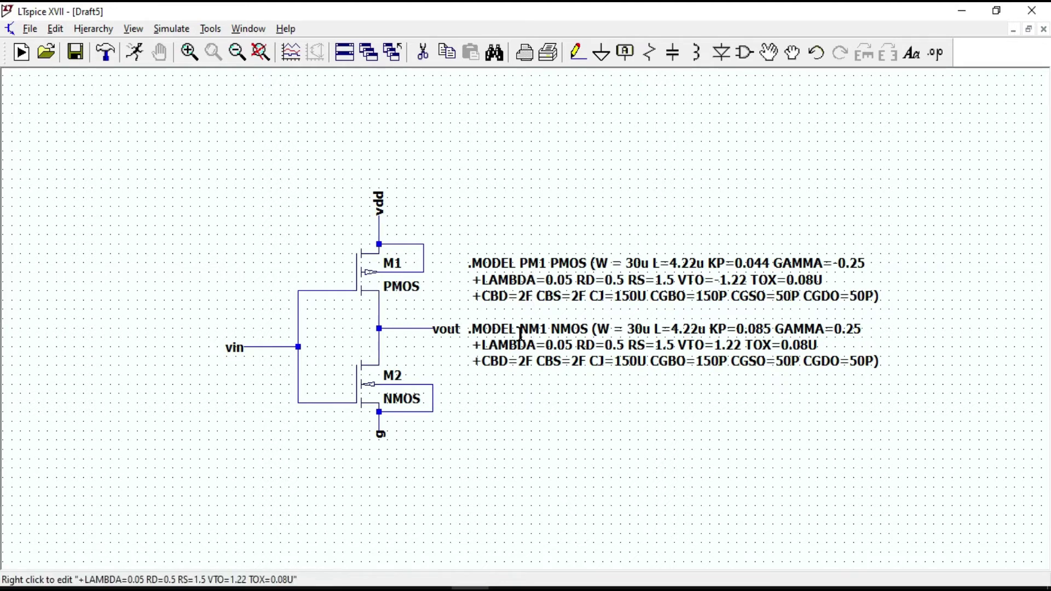
- Change the value of PMOS transistor M1 to the model name PM1
right_click(406, 289)
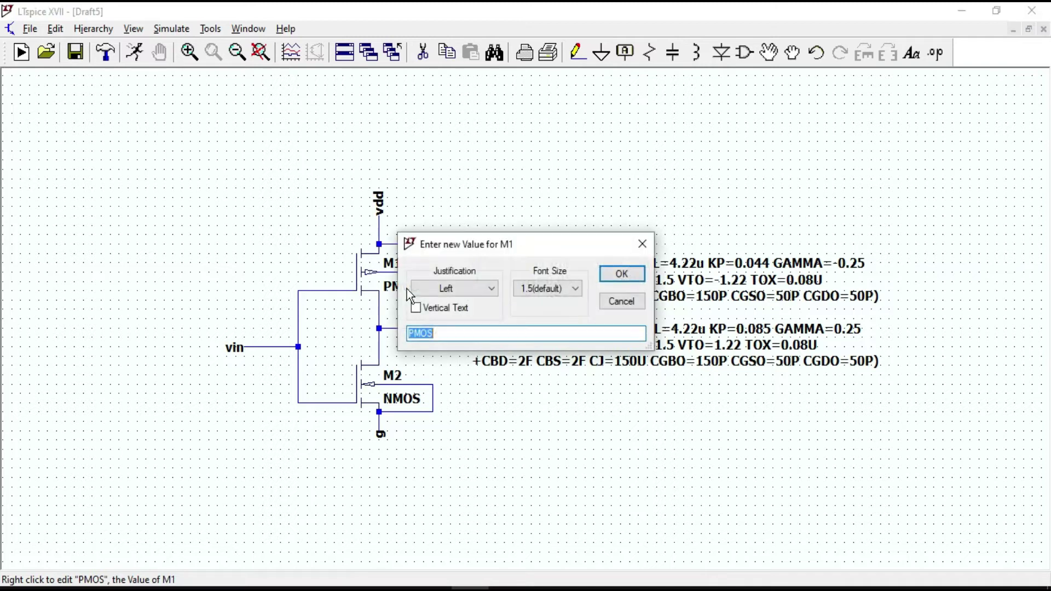
click(449, 338)
key(BackSpace)
text(1)
key(Return)
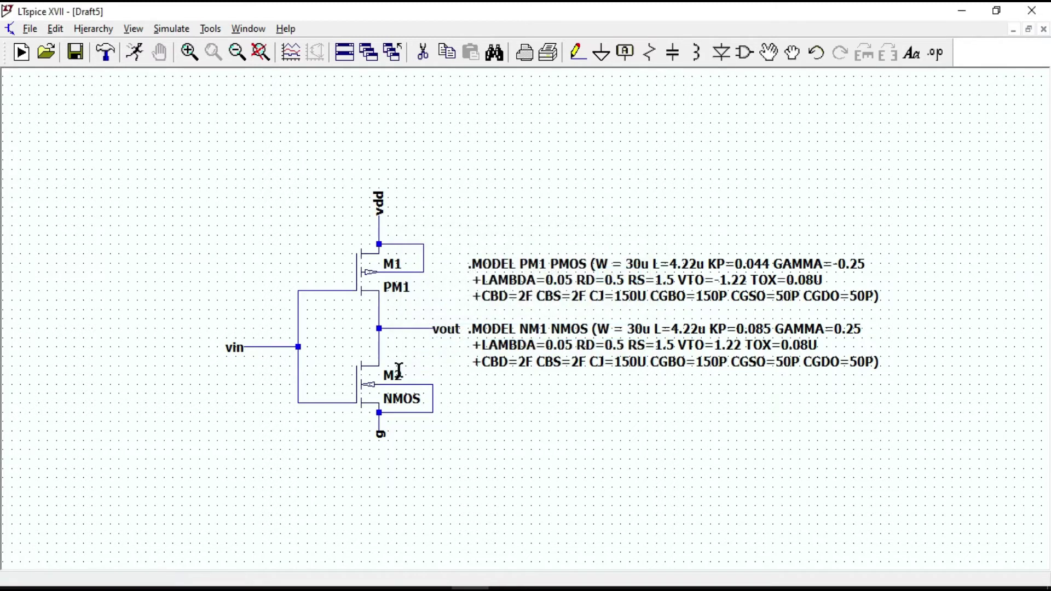
- Change the value of NMOS transistor M2 to the model name NM1
right_click(408, 406)
key(End)
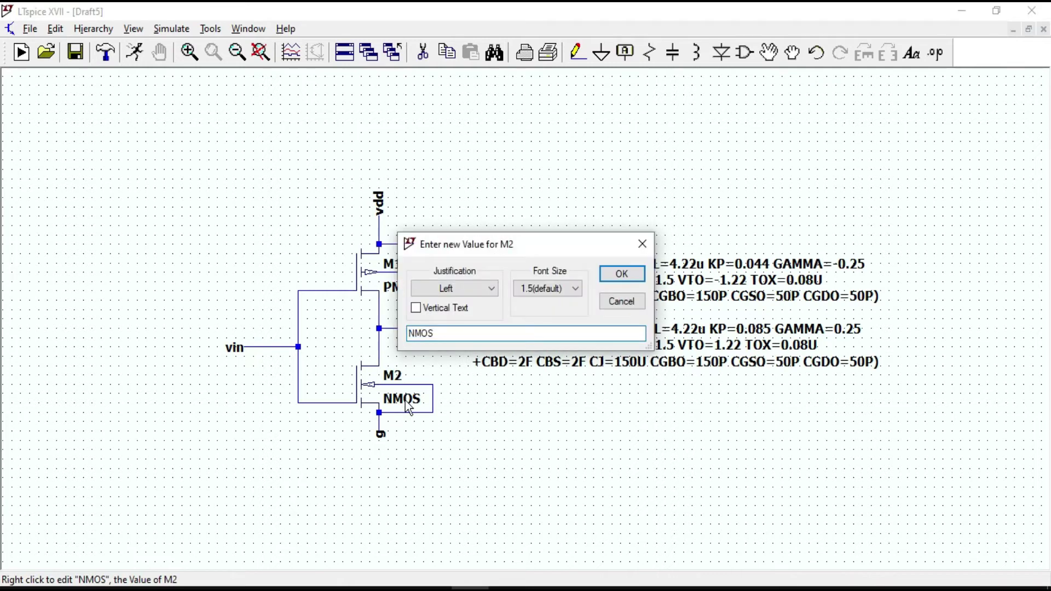
text(1)
key(Return)
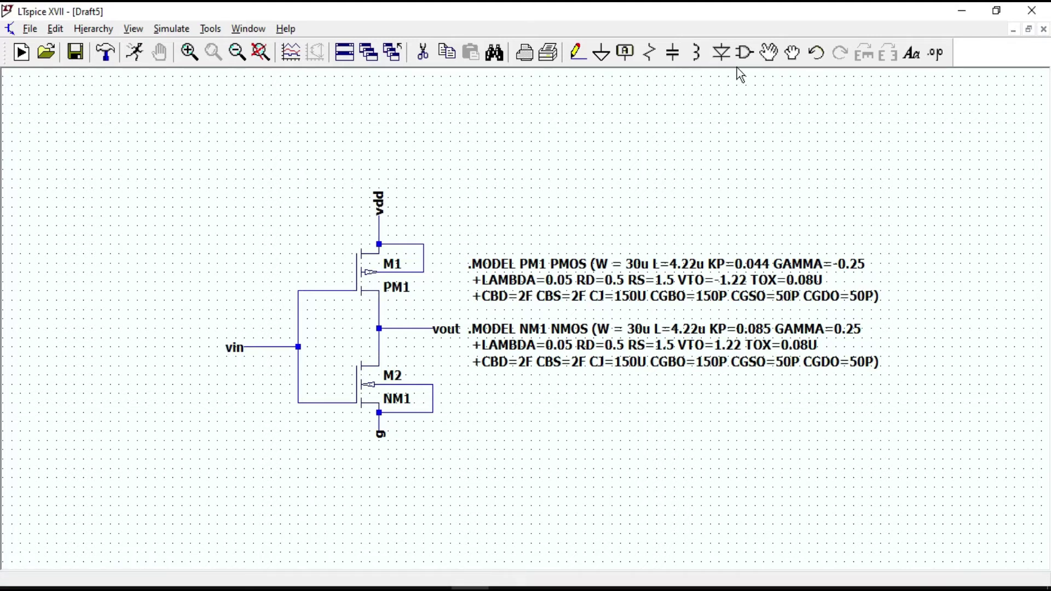
- Place two voltage sources, one above the other, beside the inverter's input
click(746, 52)
text(vou)
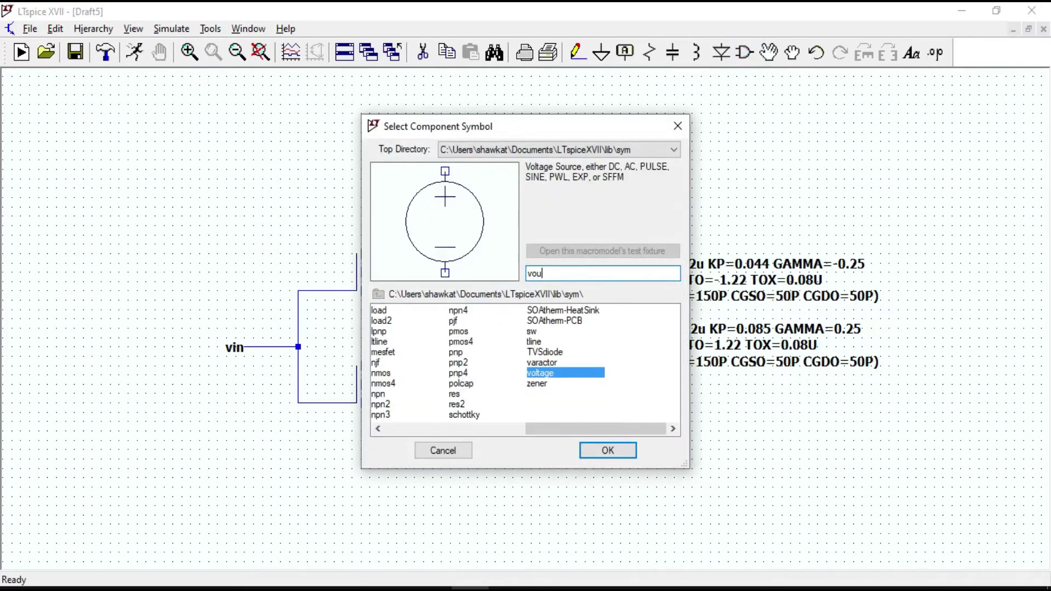
key(Return)
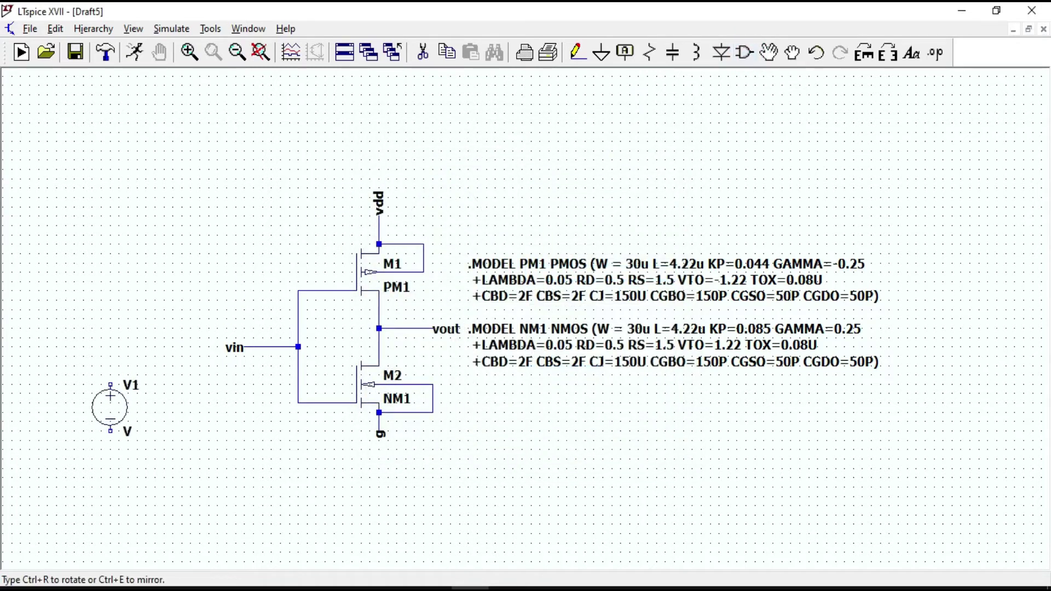
click(155, 398)
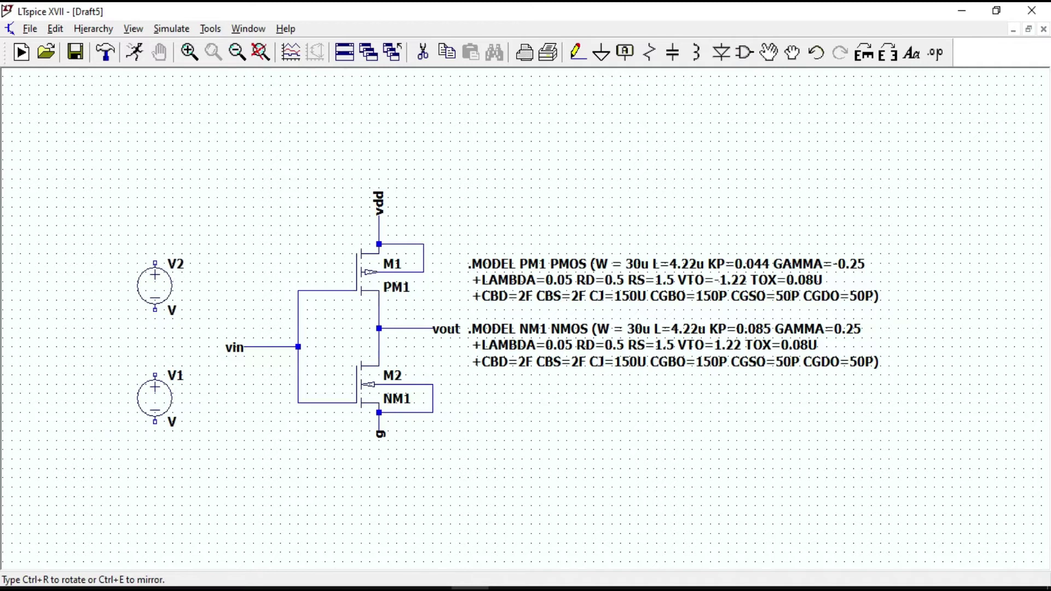
click(155, 286)
key(Escape)
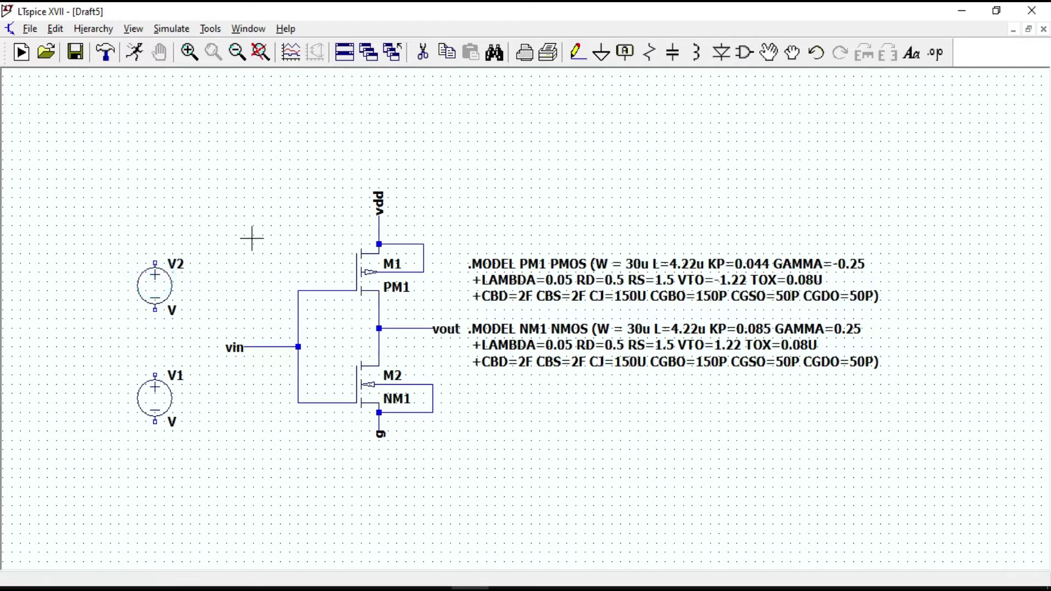
- Place vertically rotated net labels named vin on the positive terminals of both voltage sources, V1 and V2
click(626, 54)
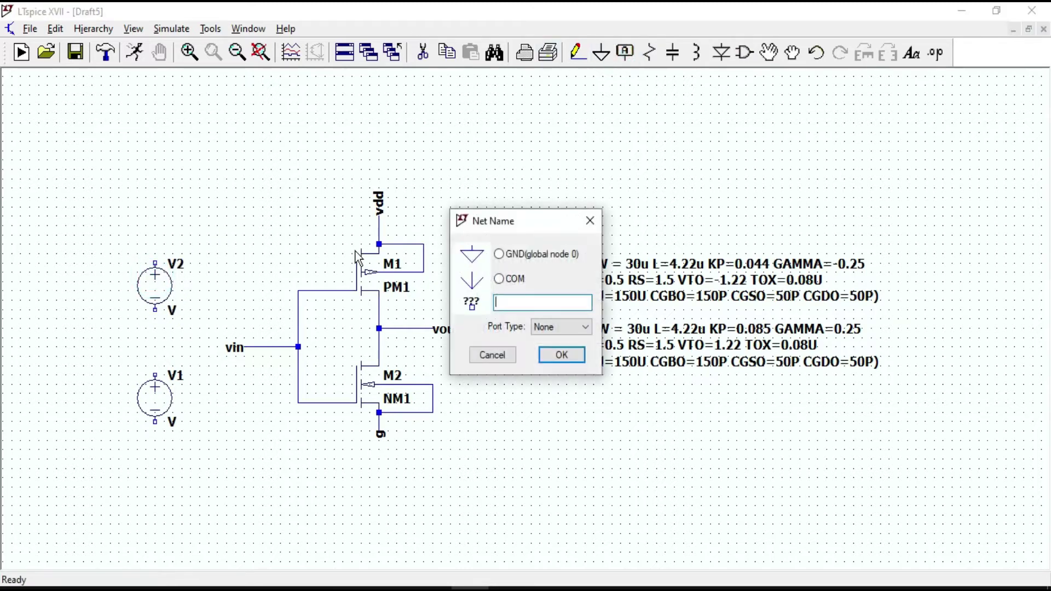
text(vin)
key(Return)
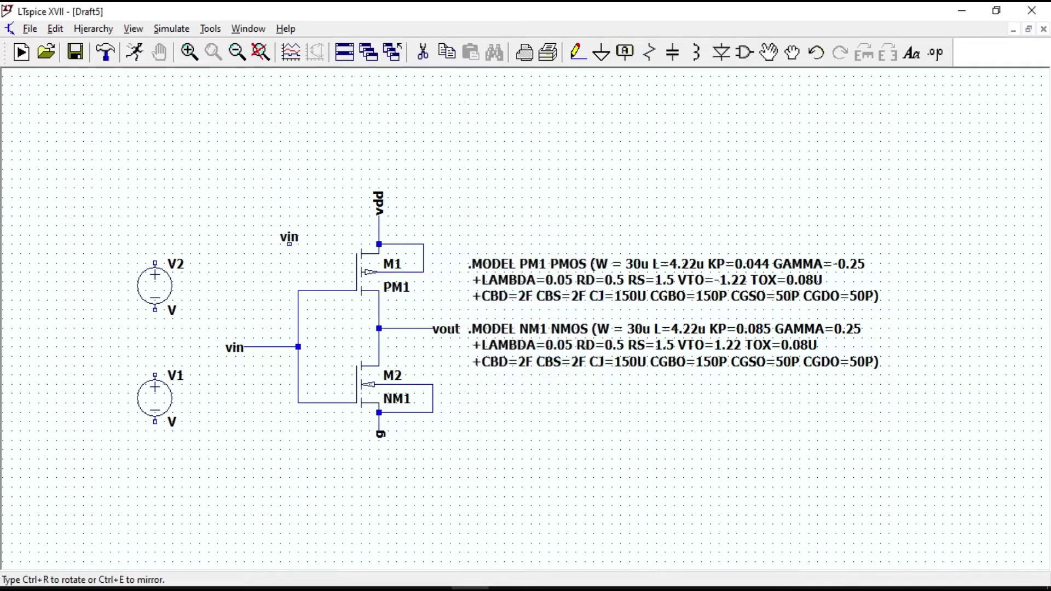
key(ctrl+r)
click(155, 376)
click(155, 263)
key(ctrl+r)
click(158, 249)
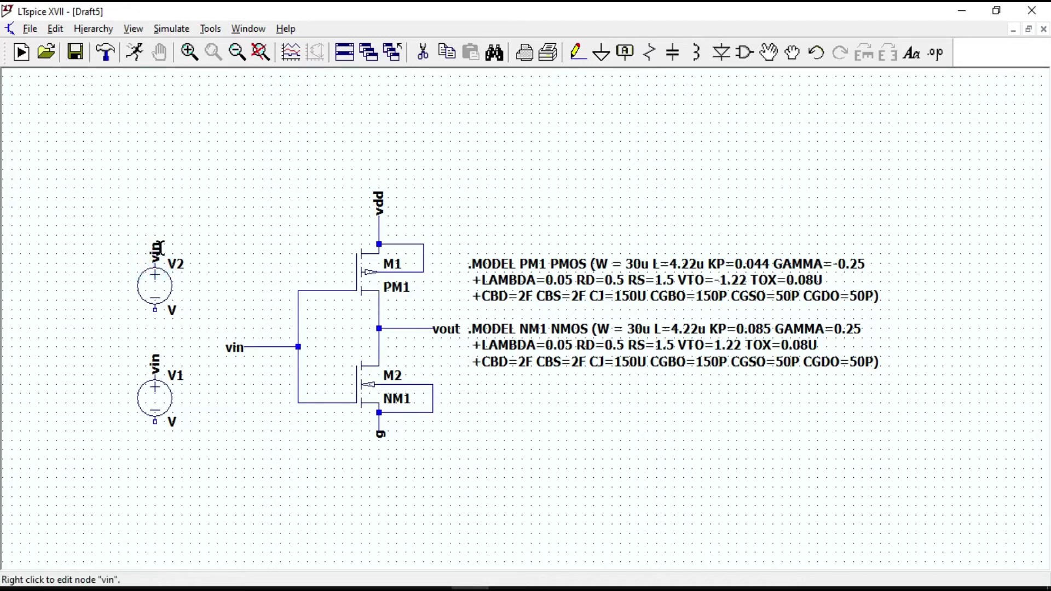
- Rename the net label on source V2's positive terminal to vdd
right_click(158, 249)
text(vdd)
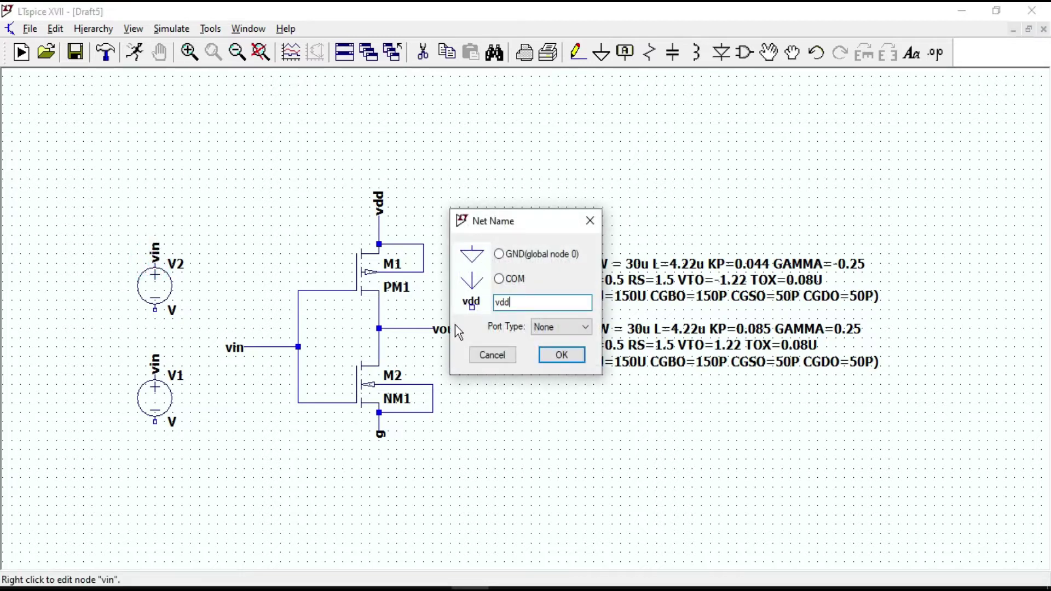
click(574, 351)
- Place ground symbols on the negative terminals of V2 and V1 and on the wire below the NMOS source
click(601, 52)
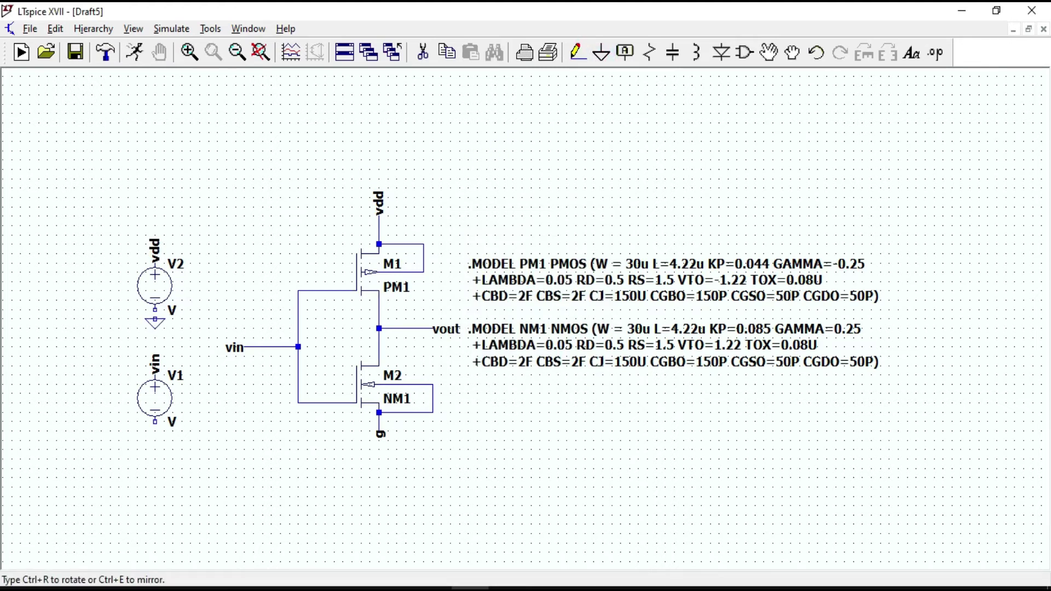
click(155, 313)
click(155, 422)
click(379, 433)
key(Escape)
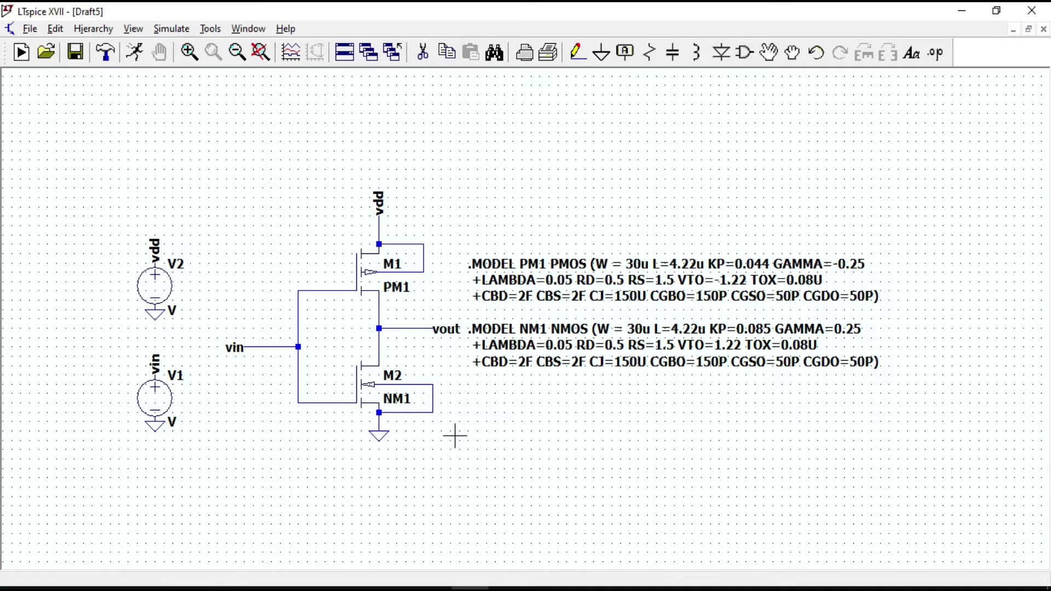
- Set the DC value of voltage source V2 to 5 V
right_click(160, 291)
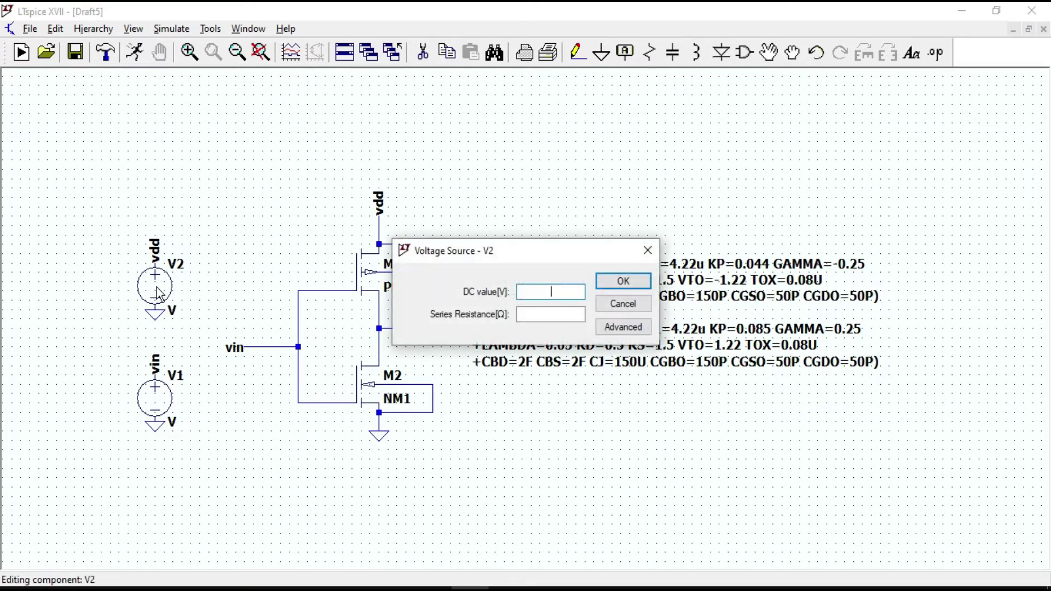
text(5)
key(Return)
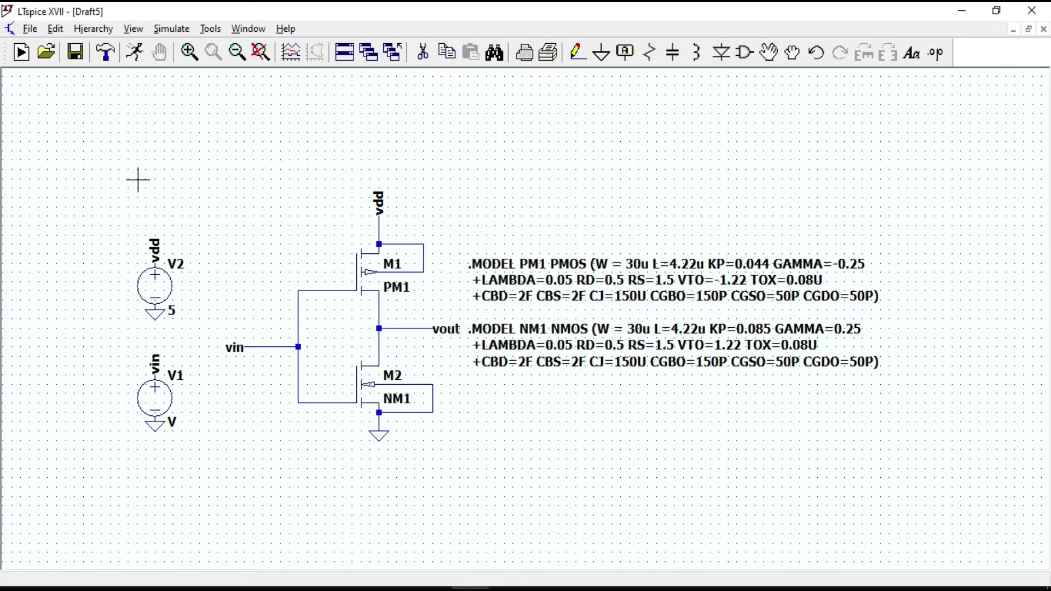
- Edit the simulation command to a DC sweep with V1 as the first source and a linear sweep type
click(172, 30)
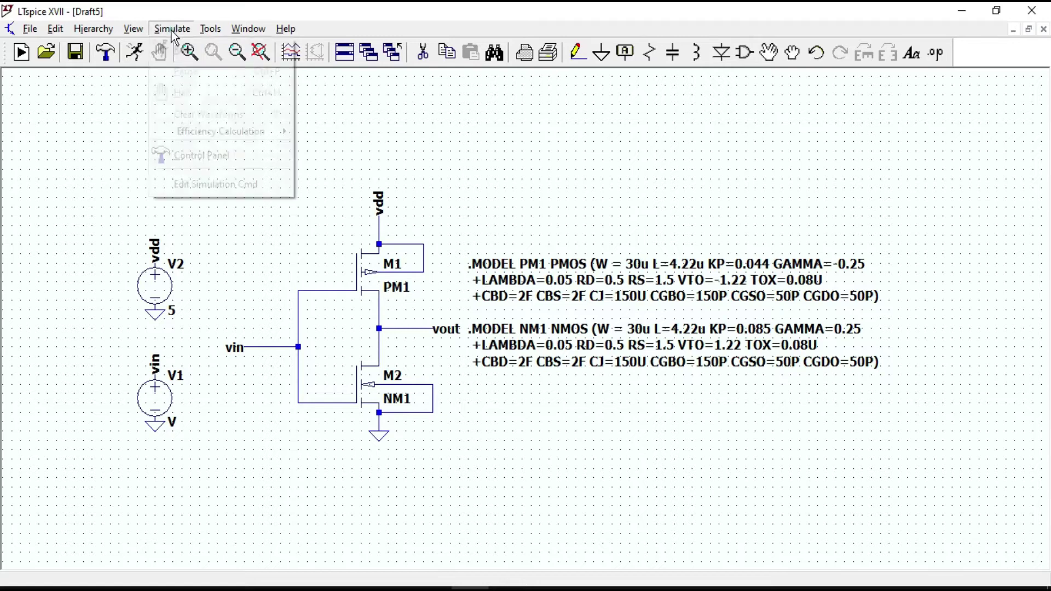
click(194, 183)
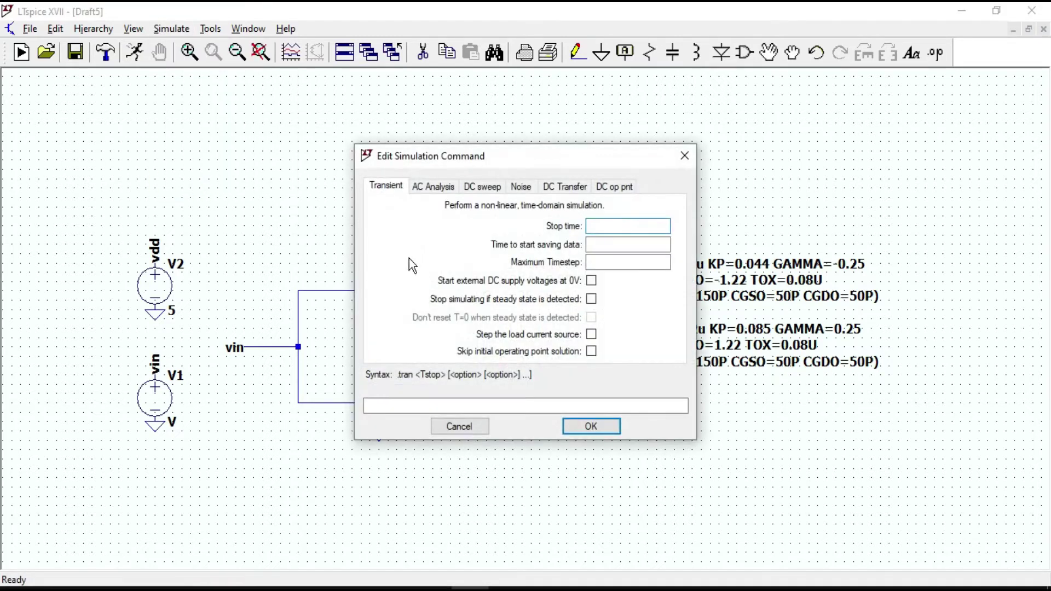
click(489, 188)
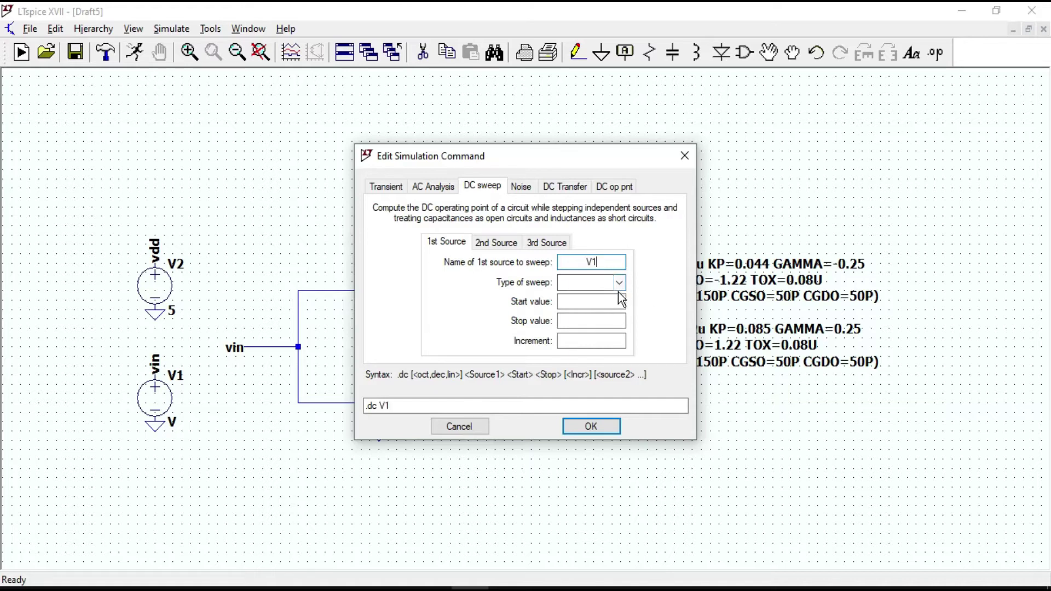
click(619, 282)
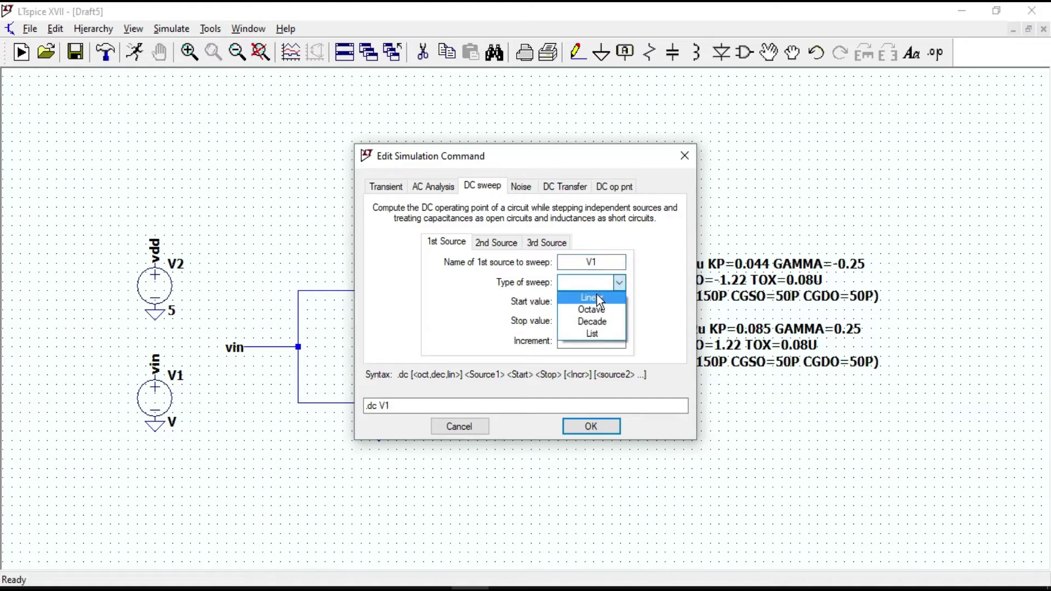
click(597, 296)
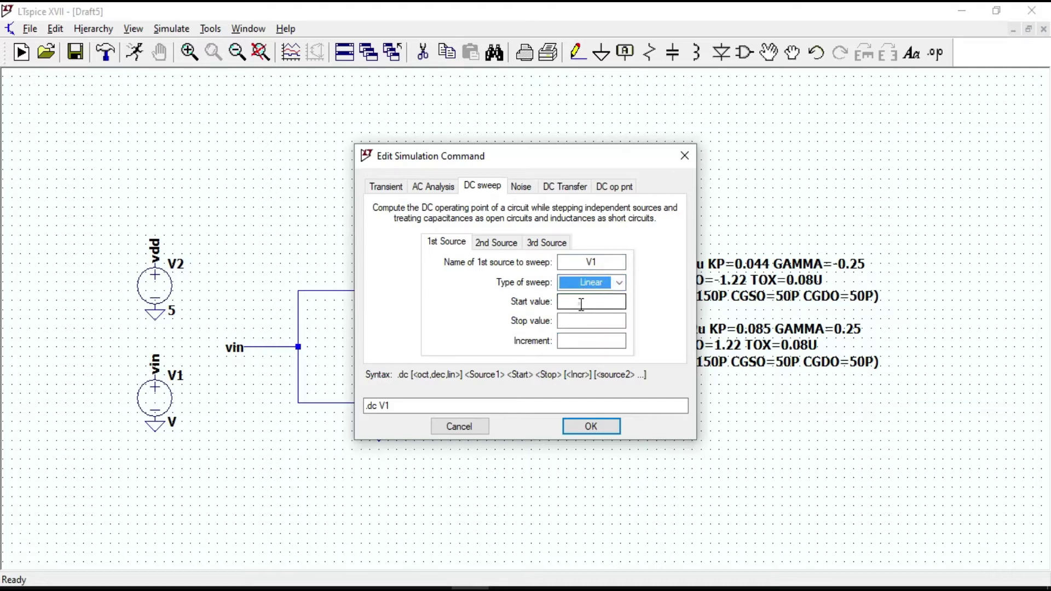
- Set the sweep to start at 0, stop at 5 and increment by 0.01, and place the directive below the circuit
click(581, 305)
click(585, 320)
text(5)
click(588, 338)
text(0)
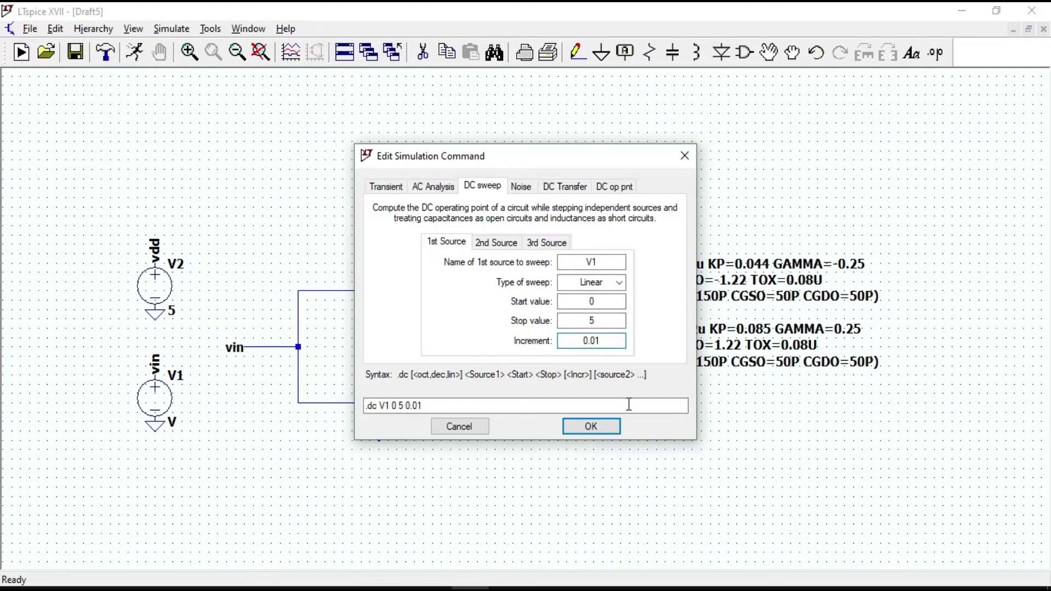
click(597, 427)
click(203, 460)
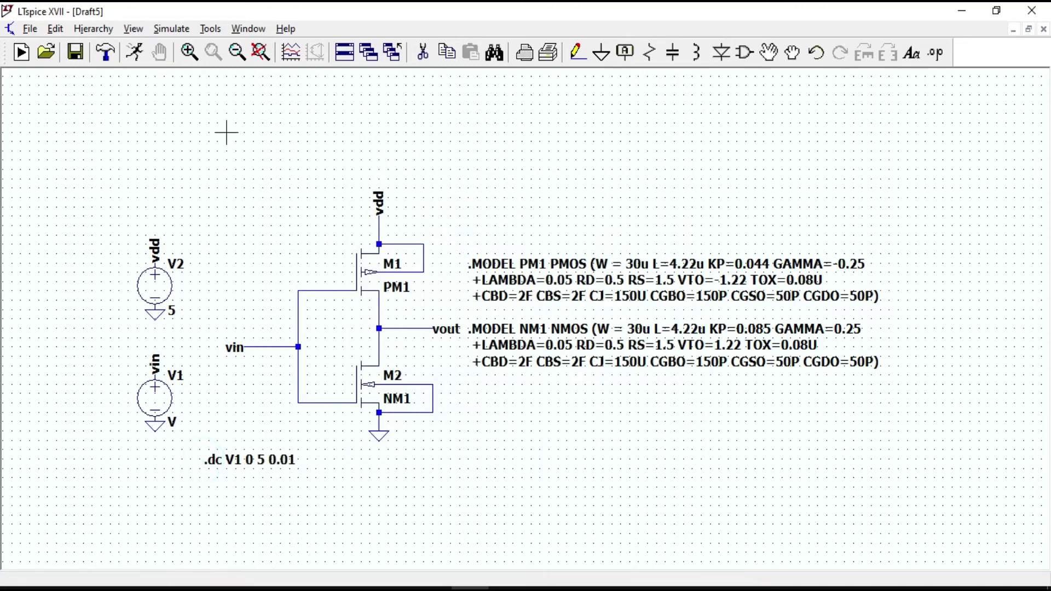
- Run the DC sweep simulation and close the SPICE error log
click(134, 52)
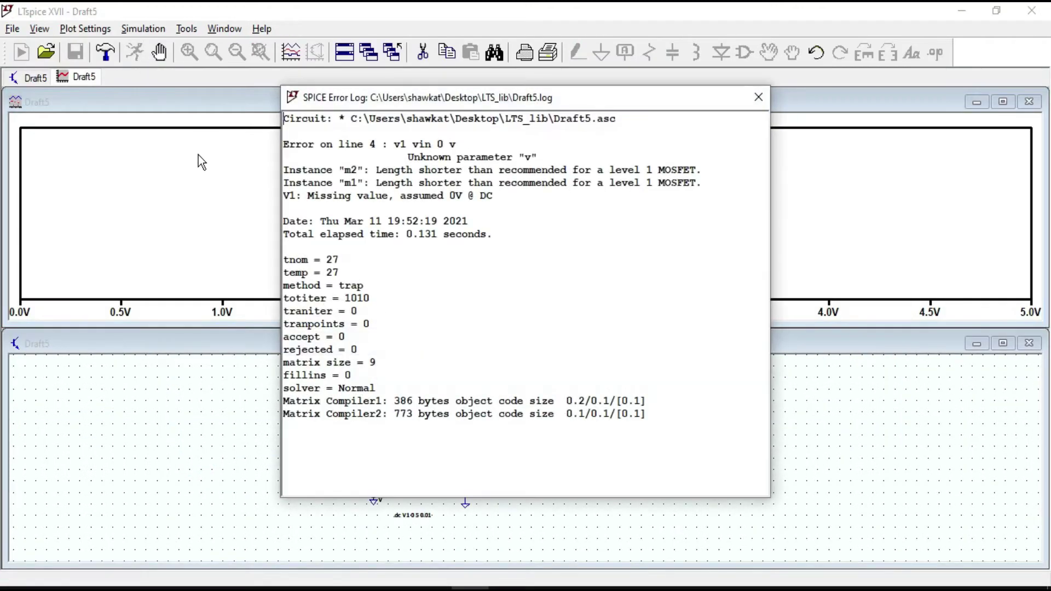
click(759, 98)
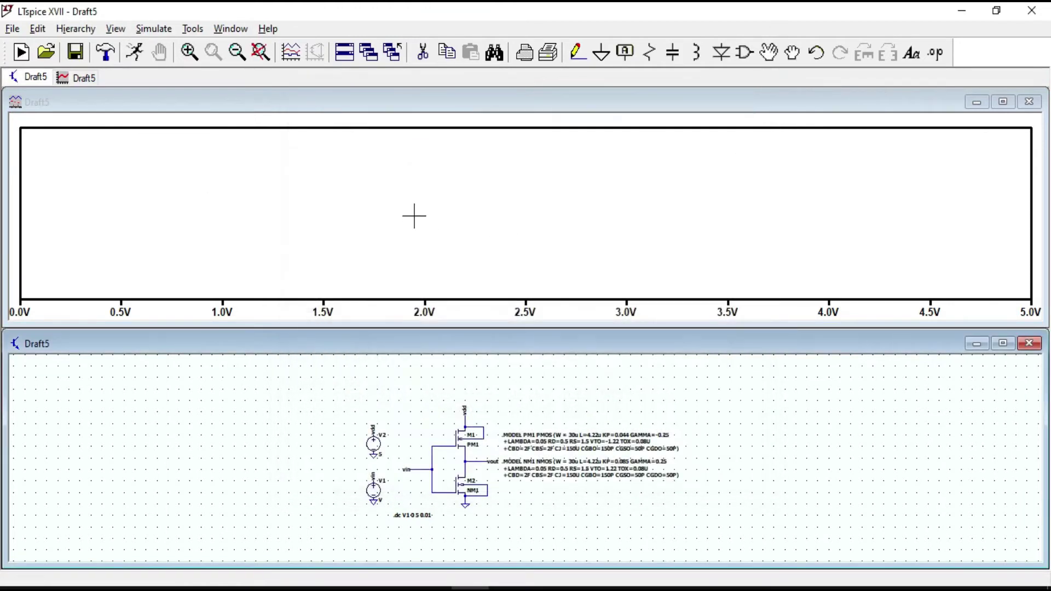
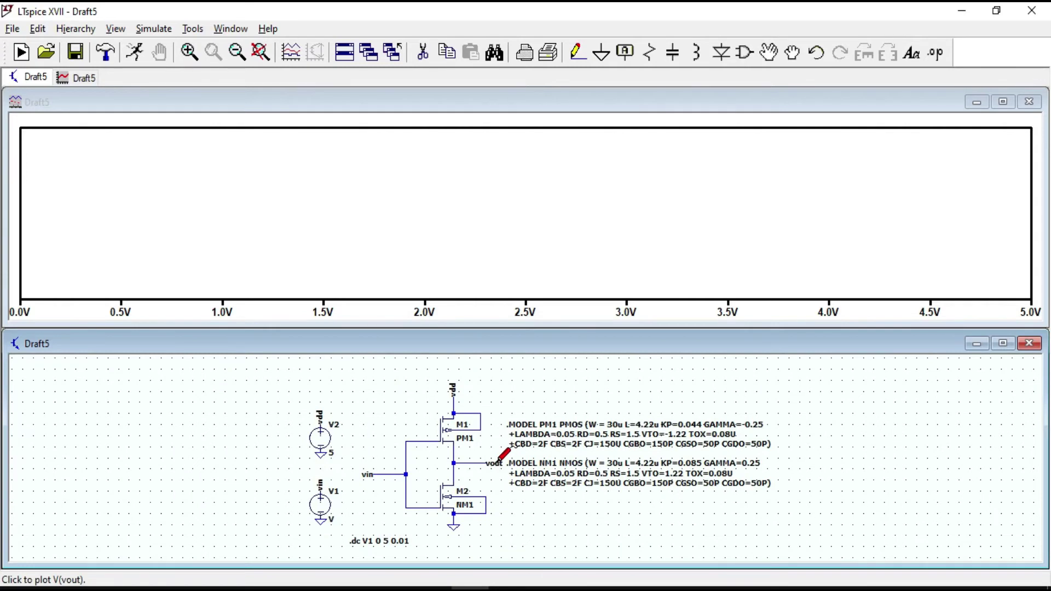
- Plot the inverter's output voltage V(vout) and input voltage V(vin) together in the waveform pane
scroll(490, 461, up, 1)
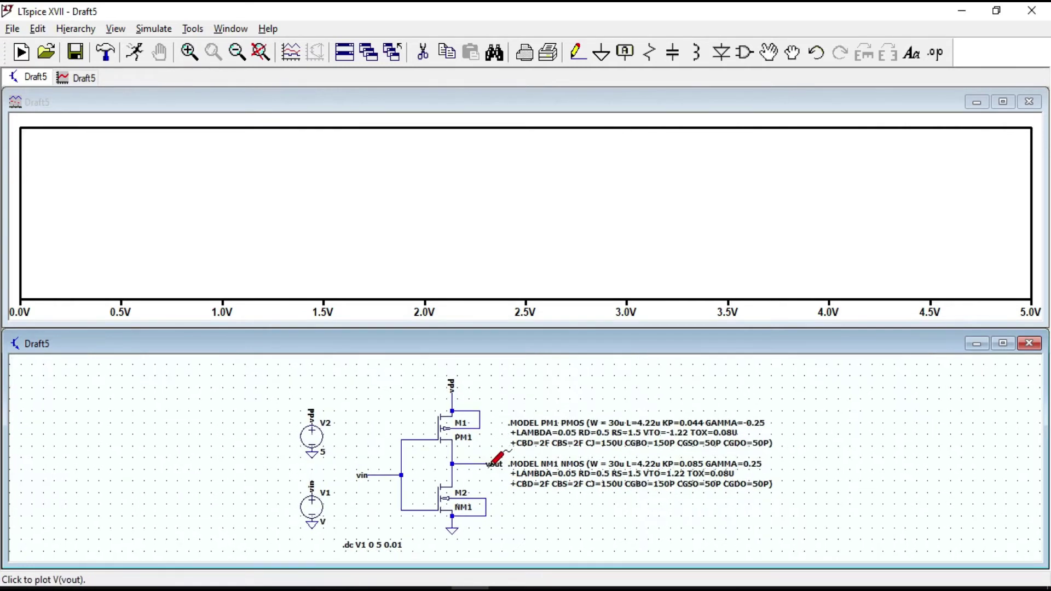
click(491, 462)
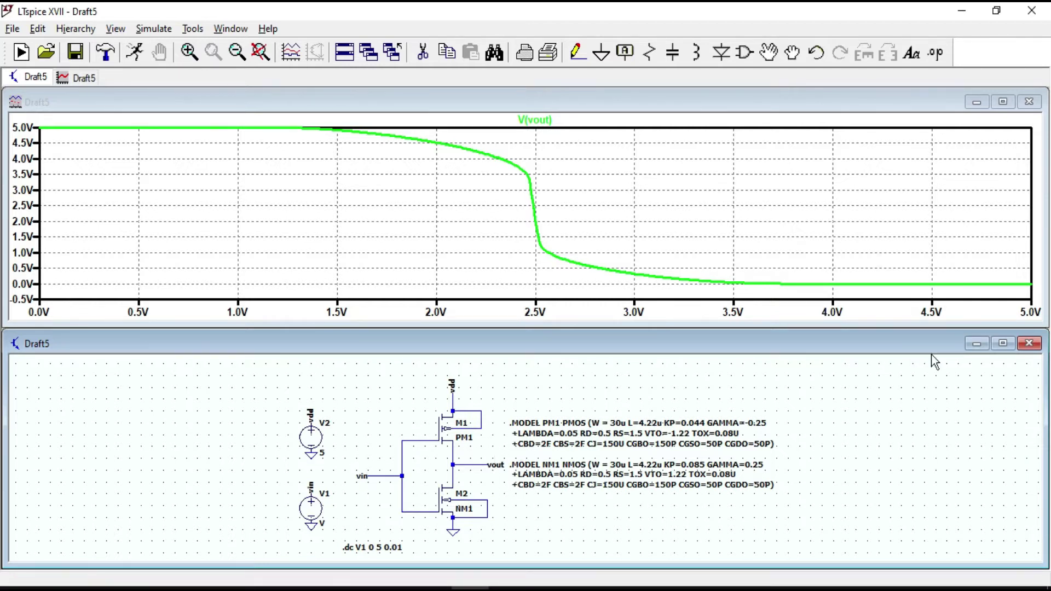
click(374, 475)
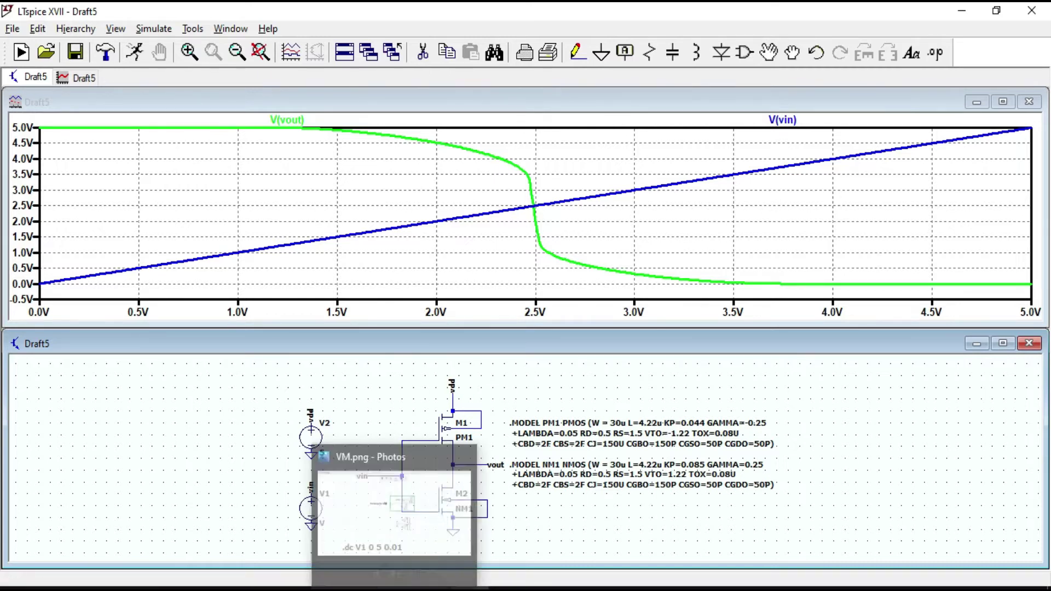
- Switch to the VM.png formula image in Photos and mark up the βn/βp ratio, circling its numerator and denominator terms in blue
click(418, 547)
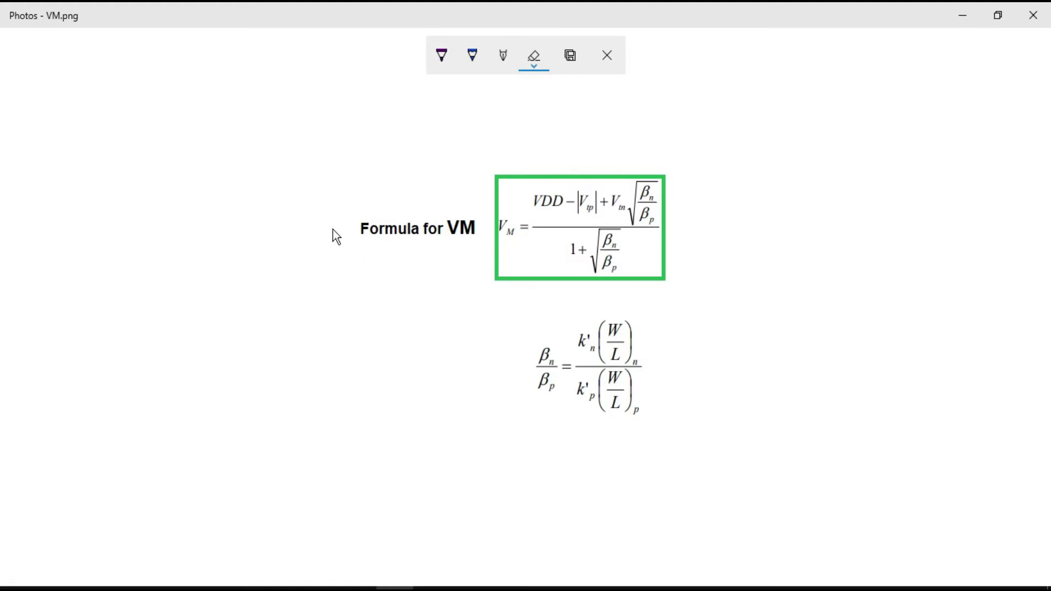
click(492, 303)
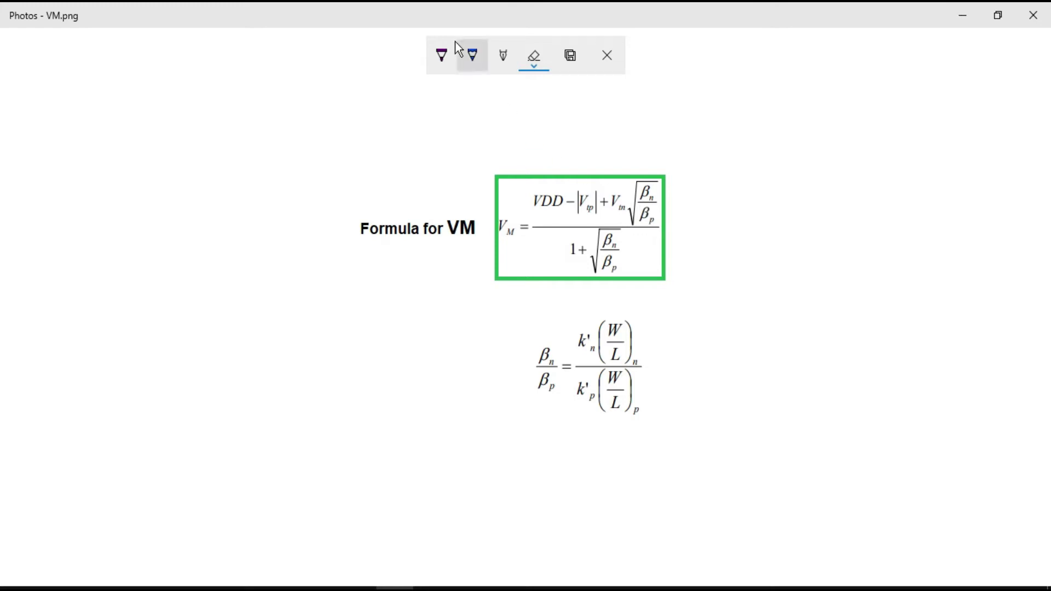
click(472, 53)
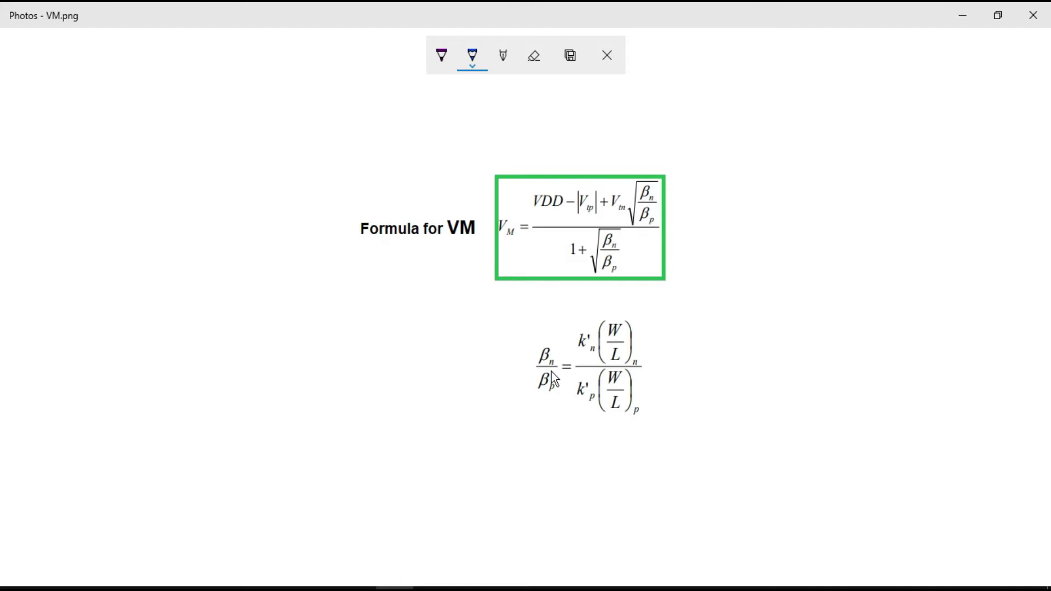
drag(540, 365, 553, 362)
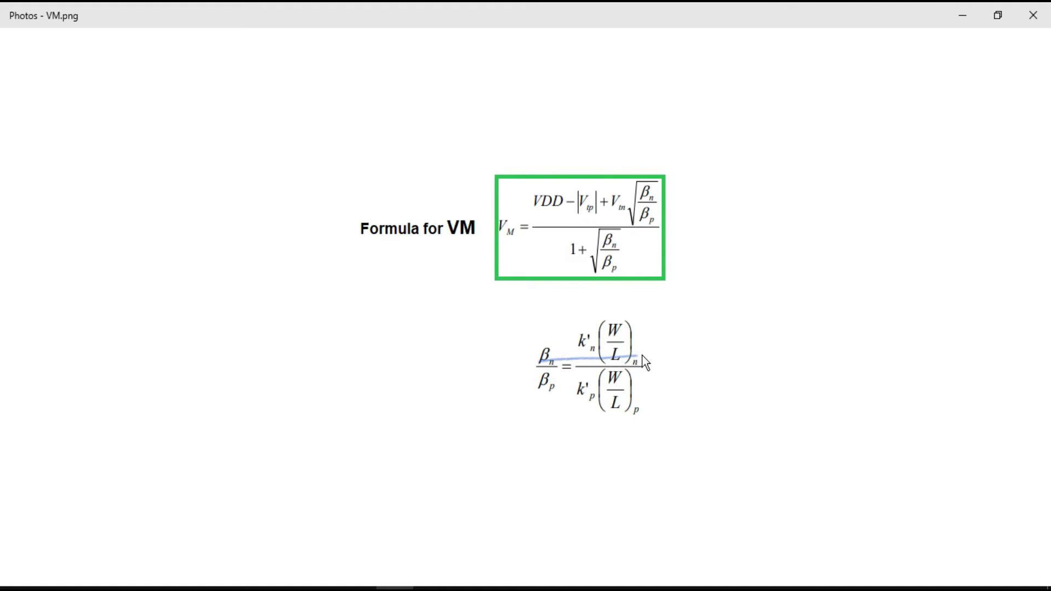
drag(591, 331, 537, 356)
mouse_move(534, 405)
mouse_down()
mouse_move(549, 371)
mouse_move(610, 359)
mouse_move(645, 375)
mouse_move(657, 406)
mouse_up()
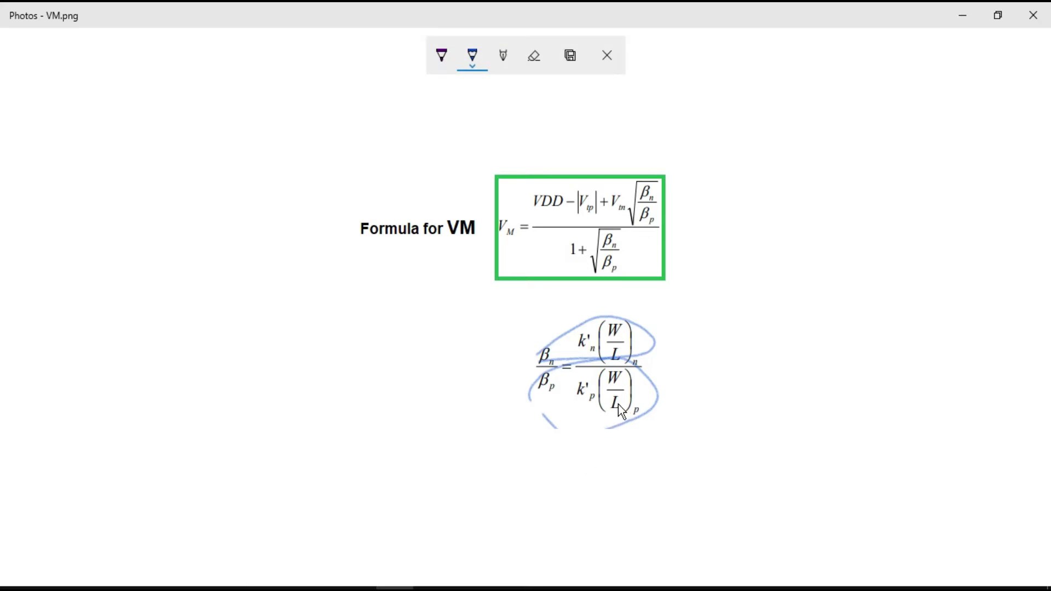
mouse_move(614, 411)
mouse_down()
mouse_move(624, 419)
mouse_move(616, 421)
mouse_move(615, 395)
mouse_up()
drag(611, 335, 614, 339)
- Switch back to LTspice and replace the width value W in the PM1 PMOS model with the parameter X
mouse_move(471, 586)
click(474, 525)
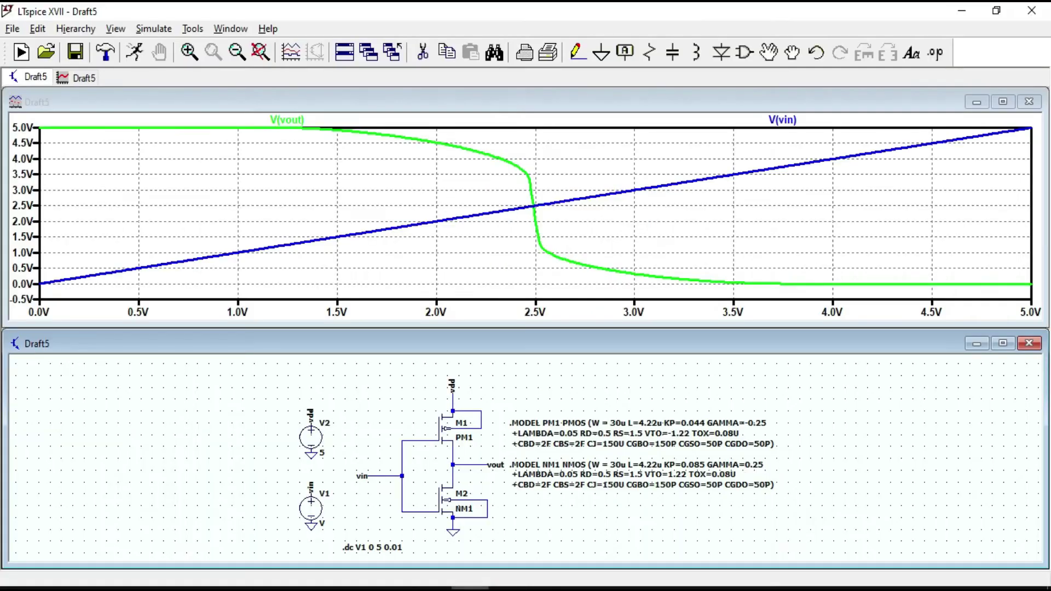
right_click(600, 424)
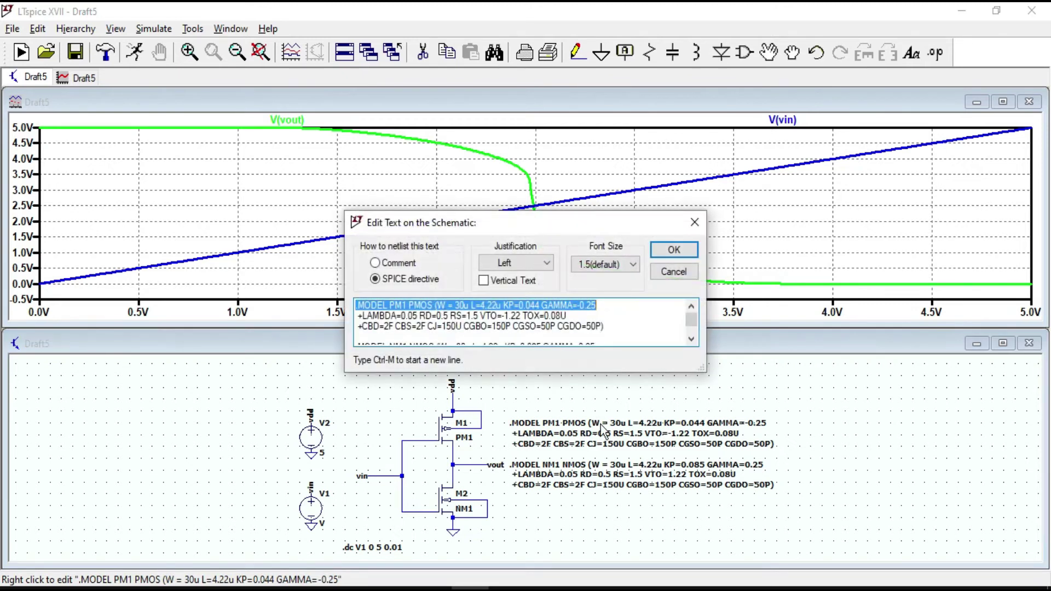
click(469, 306)
drag(469, 306, 463, 306)
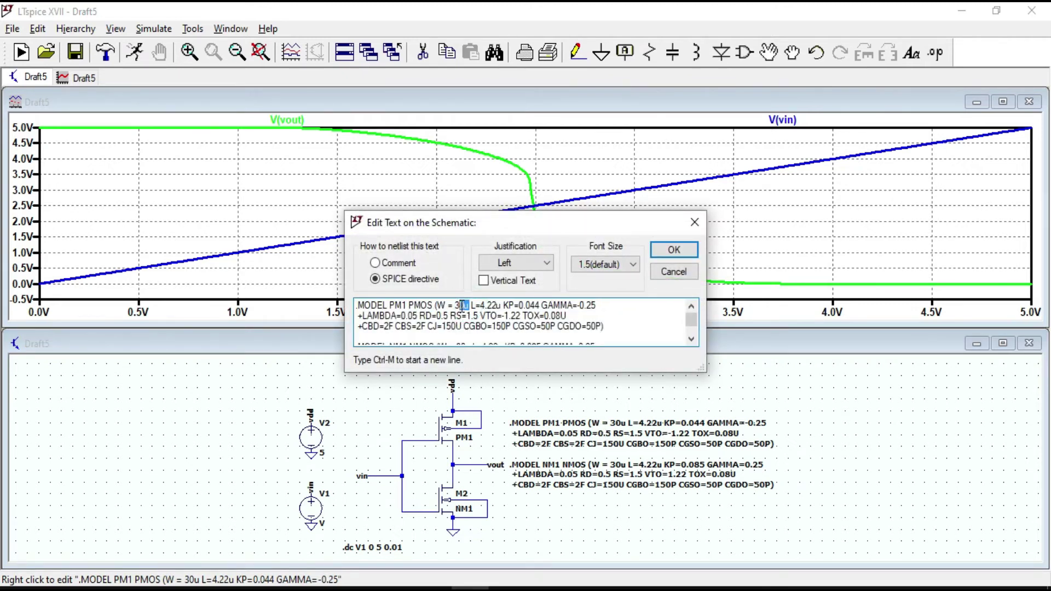
text(X)
key(Return)
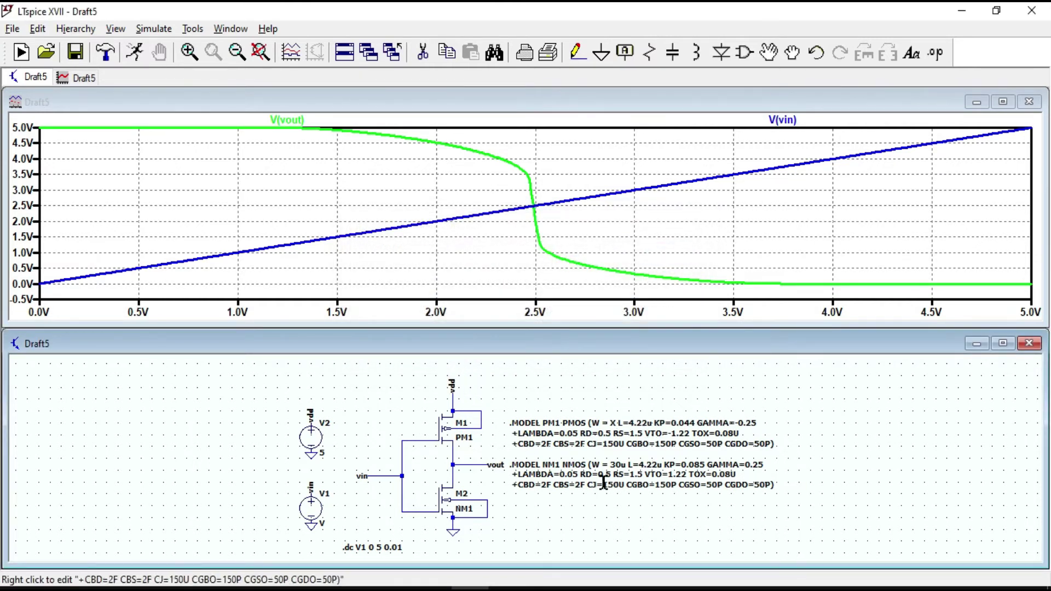
- Add the SPICE directive ".step param X 1u 50u 10u" and place it below the NMOS model text
click(937, 53)
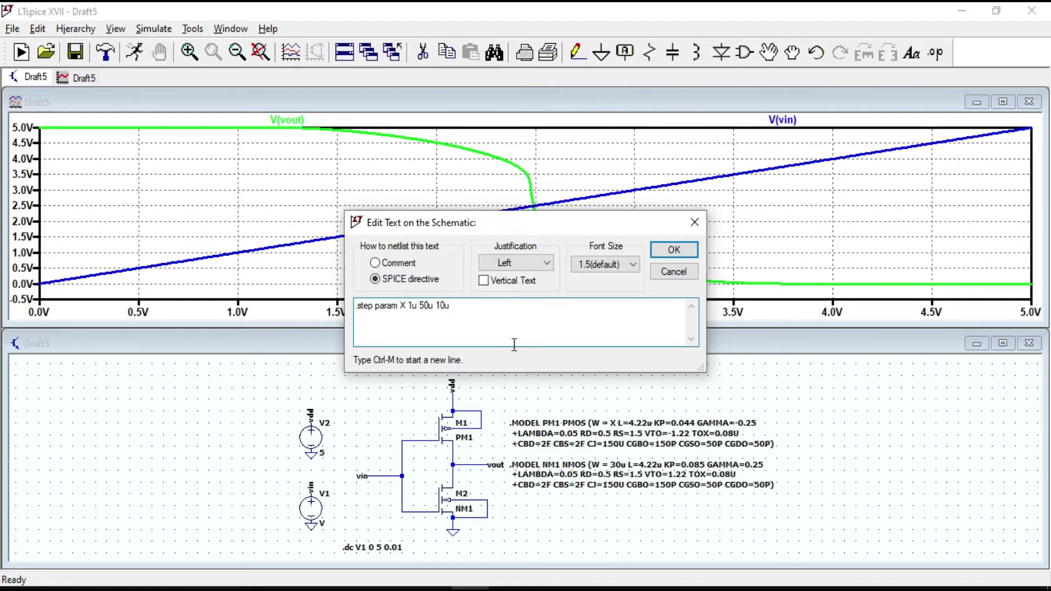
click(674, 250)
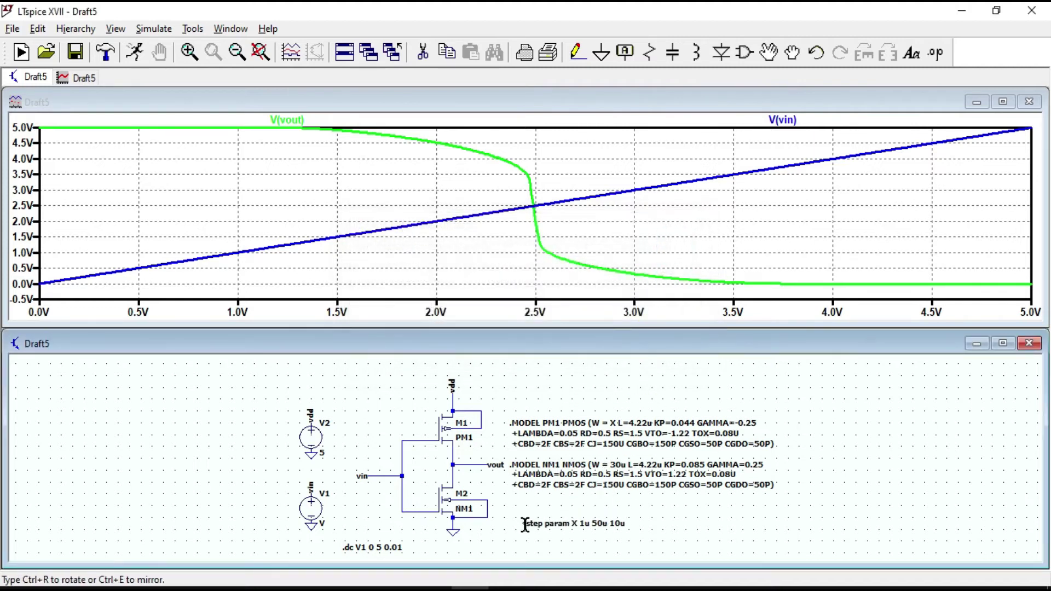
click(524, 522)
- Run the stepped simulation, close the SPICE error log and plot only V(vout)
click(139, 57)
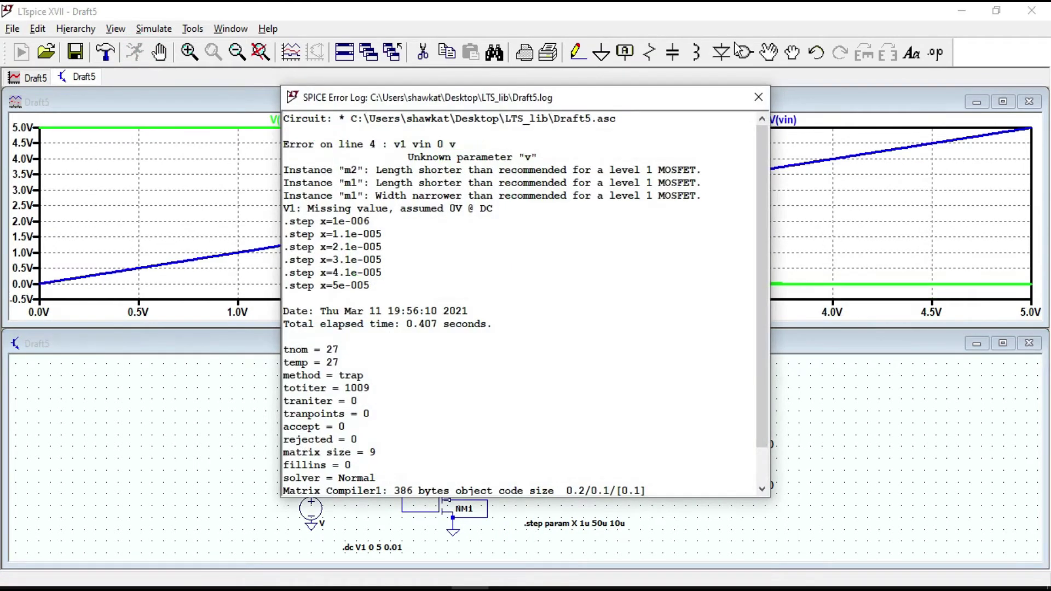
click(759, 97)
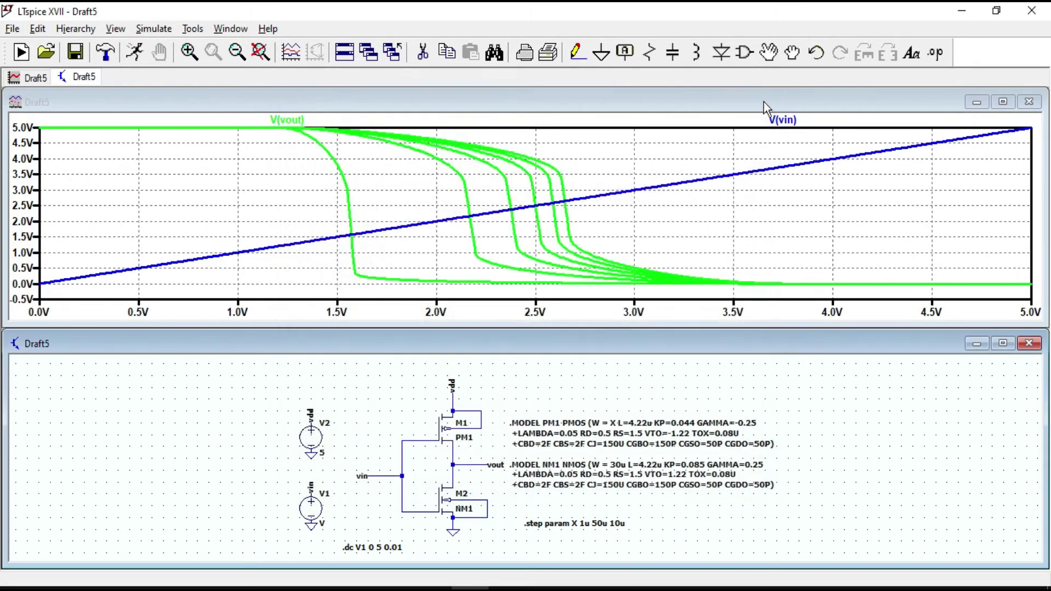
click(497, 461)
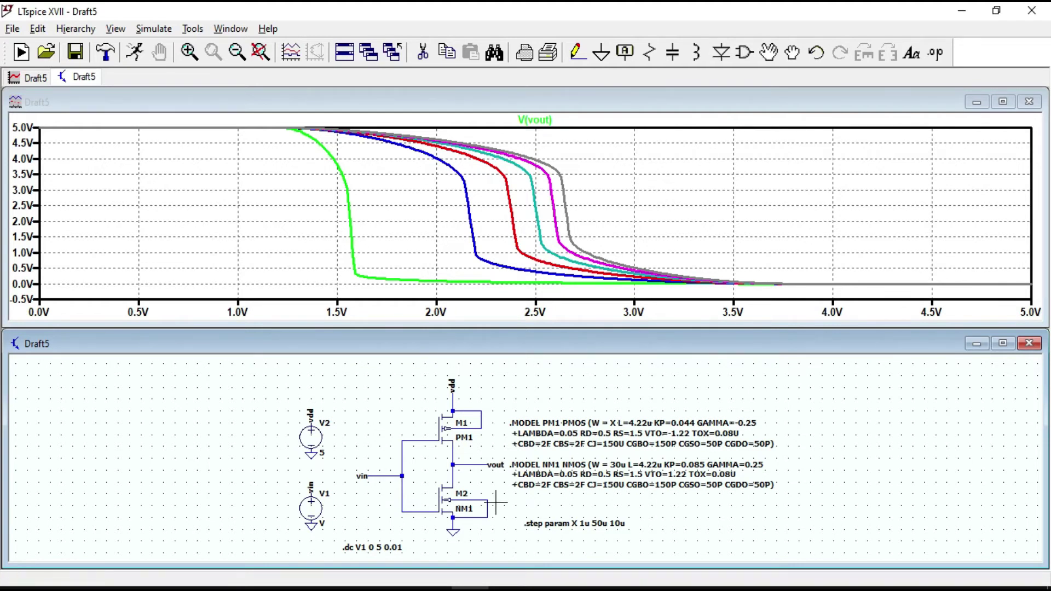
- Limit the displayed steps in the waveform plot to step 4, X = 3.1e-005
scroll(602, 417, up, 1)
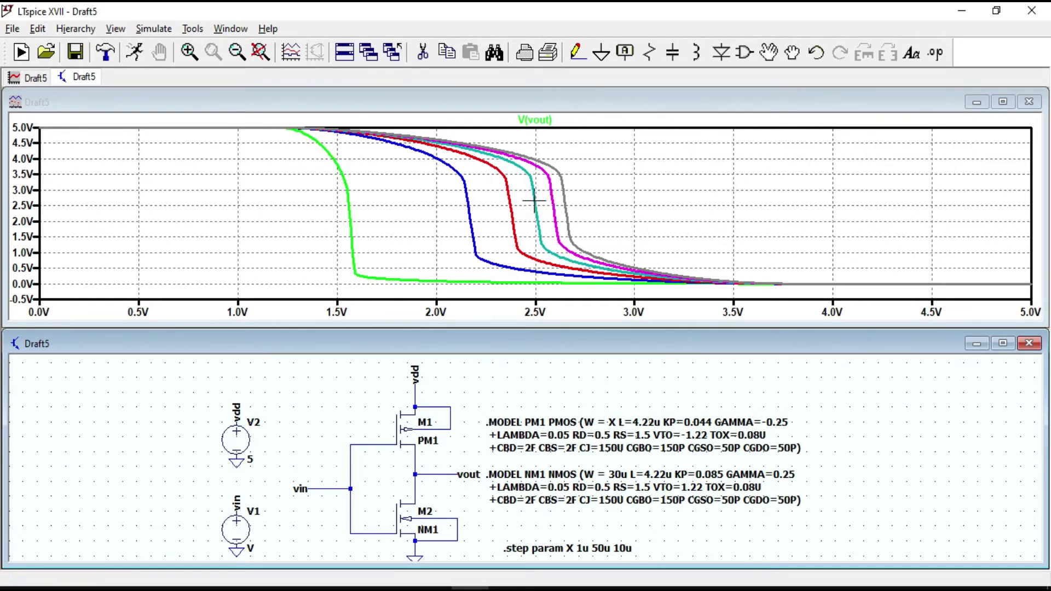
right_click(578, 172)
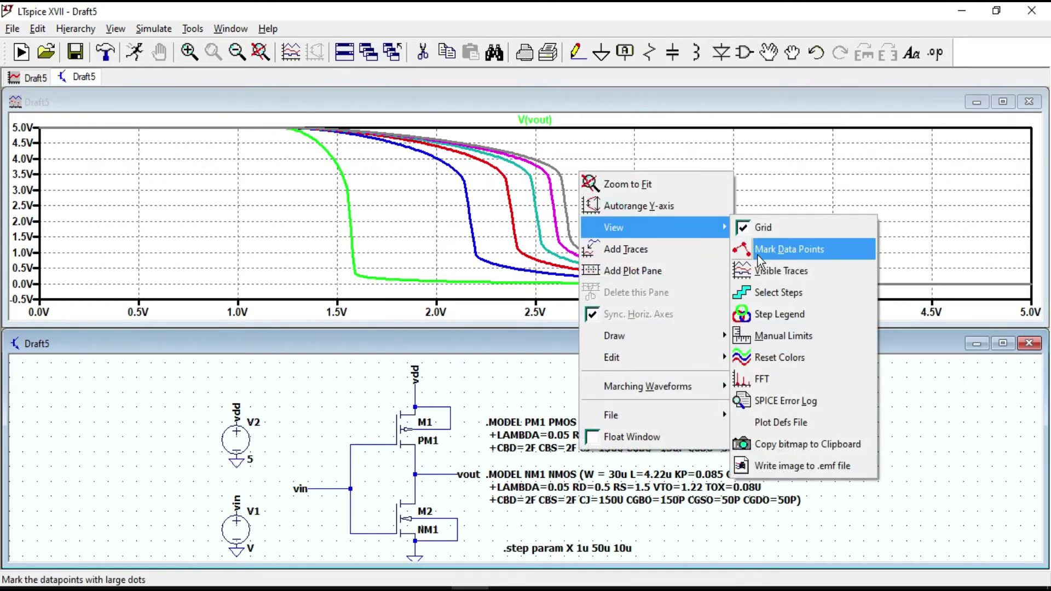
click(767, 291)
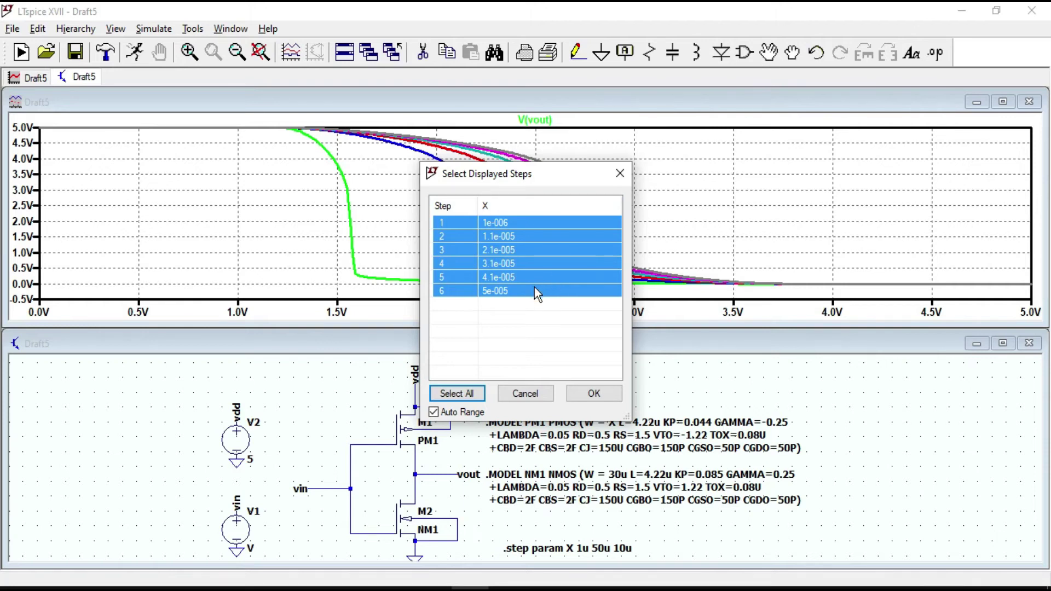
click(452, 262)
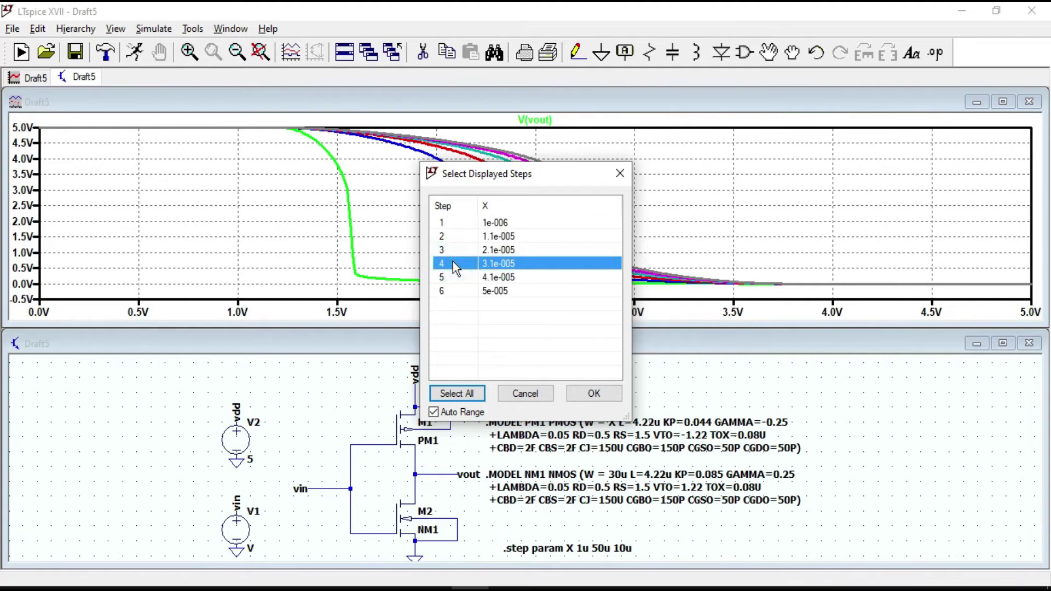
click(595, 394)
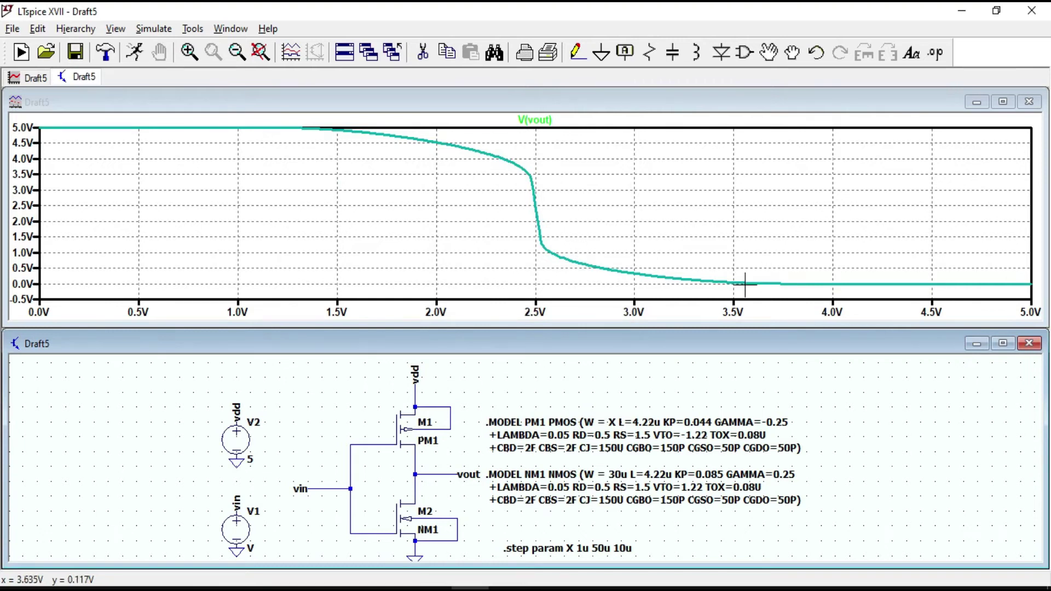
- Add the V(vin) trace and place a cursor on it where it crosses V(vout)
click(310, 484)
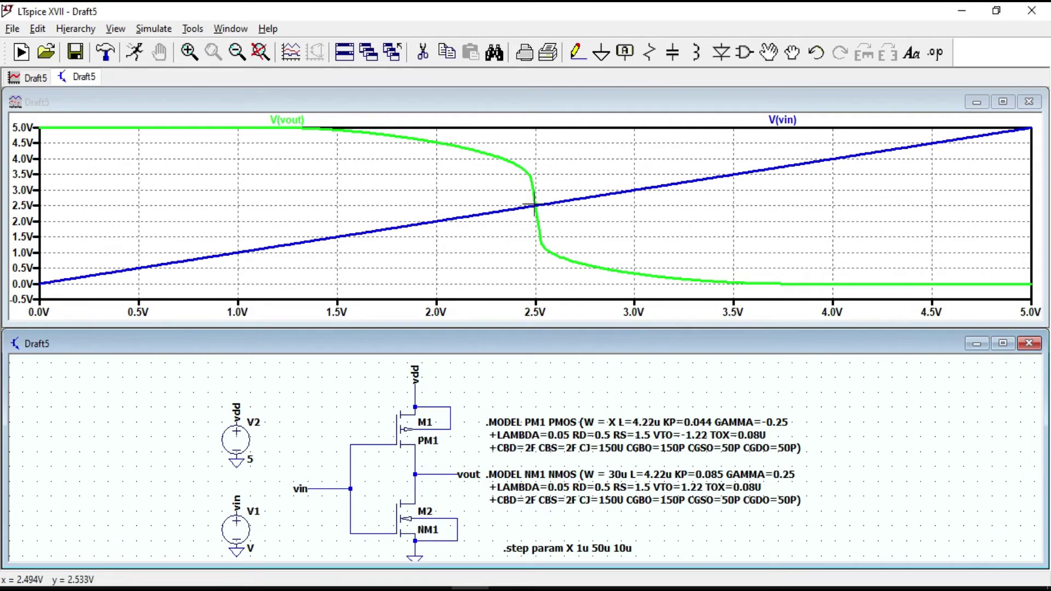
click(784, 119)
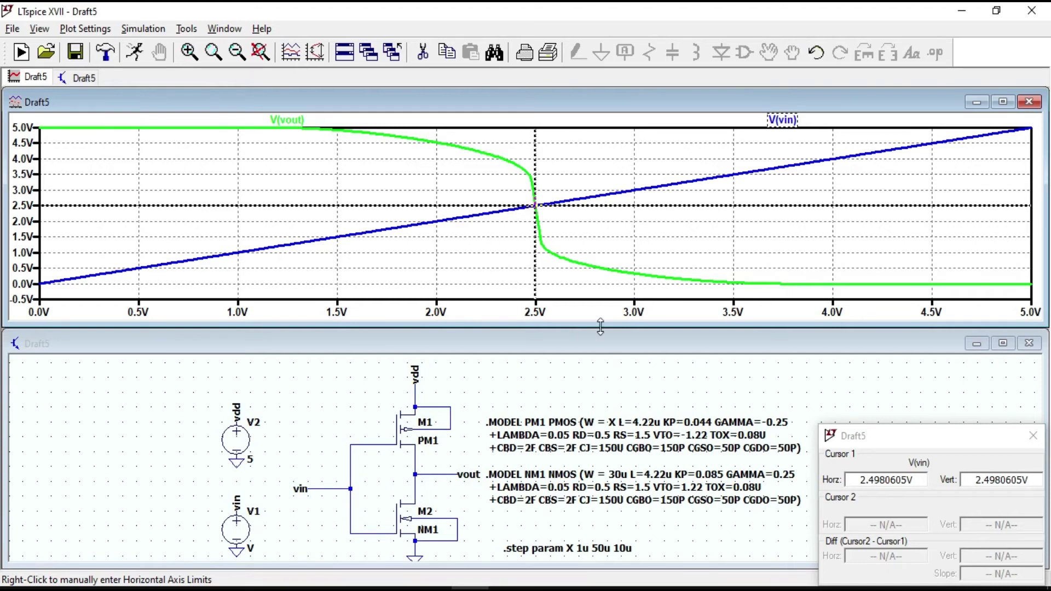
drag(537, 214, 535, 213)
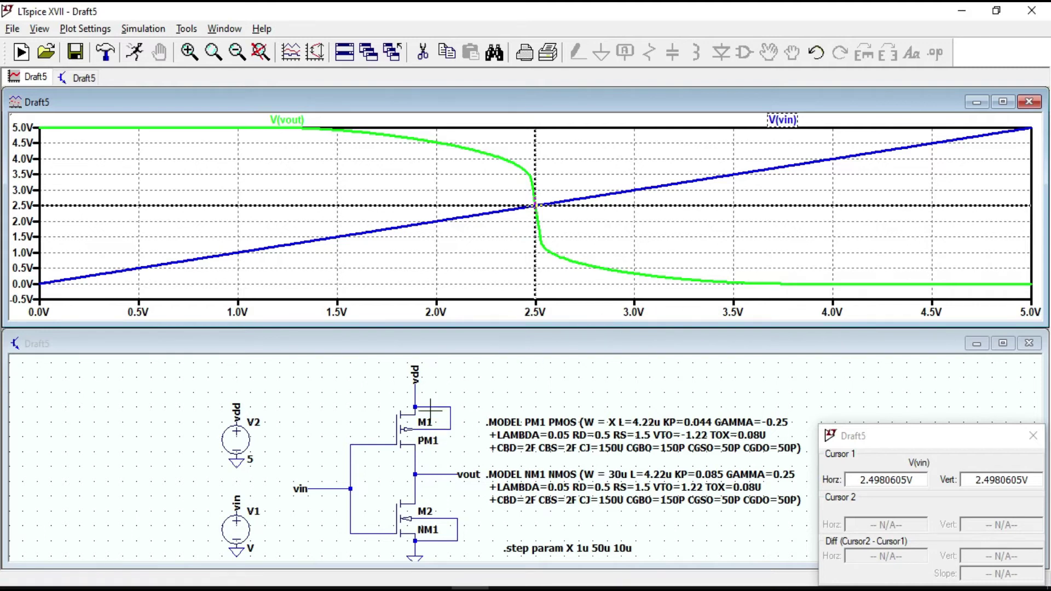
- Add the drain current Id(M1) of the PMOS to the plot and close the cursor readout
click(415, 394)
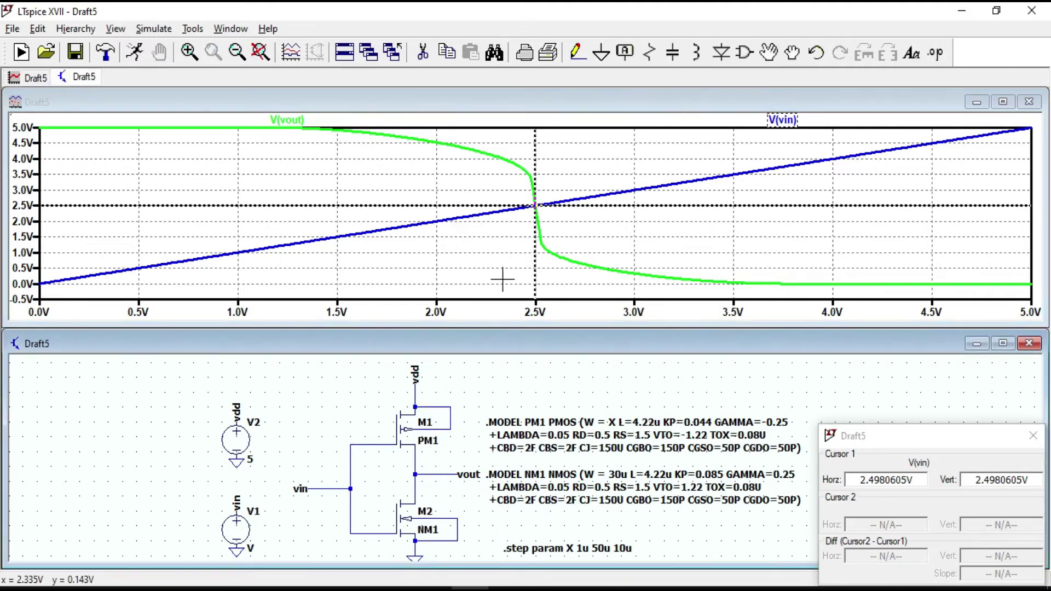
click(415, 404)
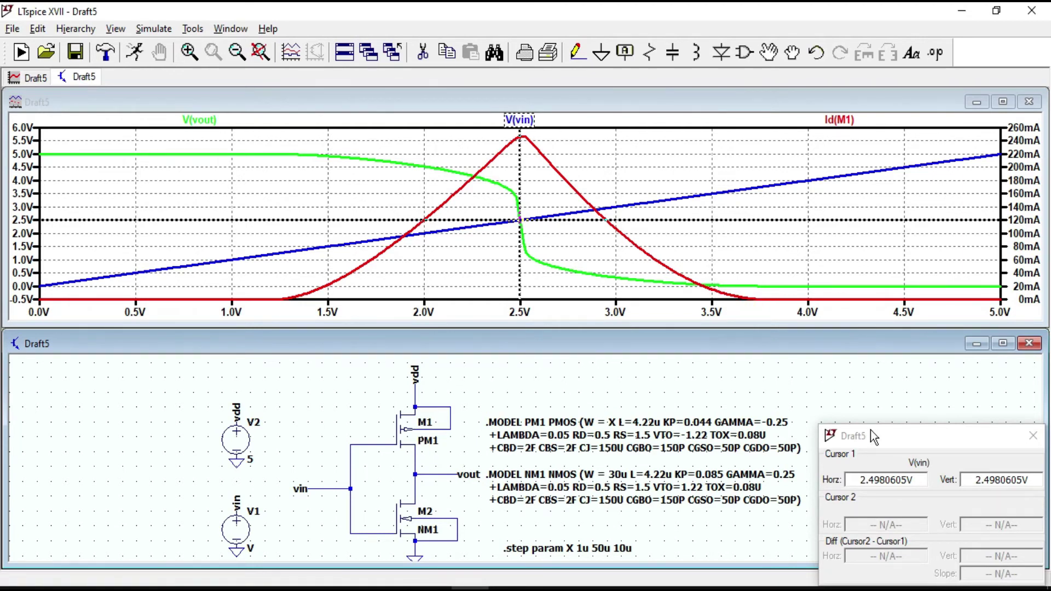
click(1033, 436)
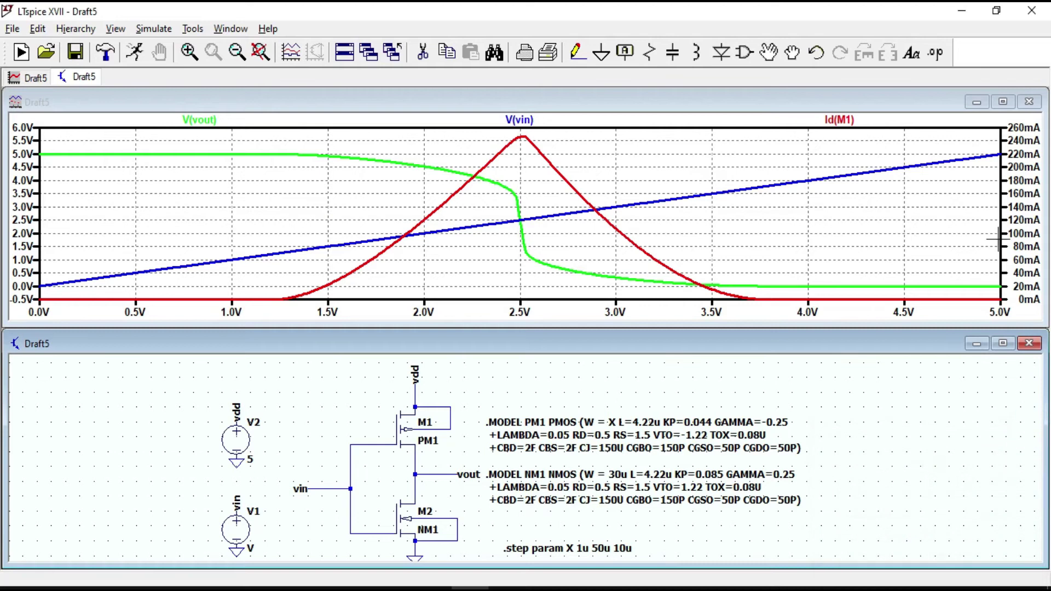
- Close the waveform window and maximize the inverter schematic
click(1029, 101)
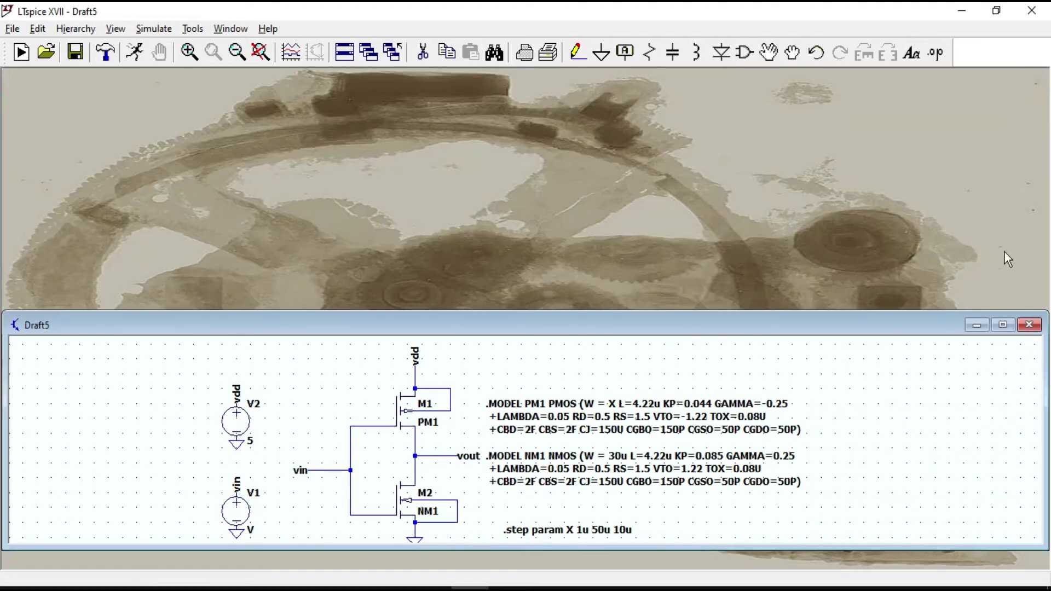
click(1001, 320)
scroll(433, 391, up, 2)
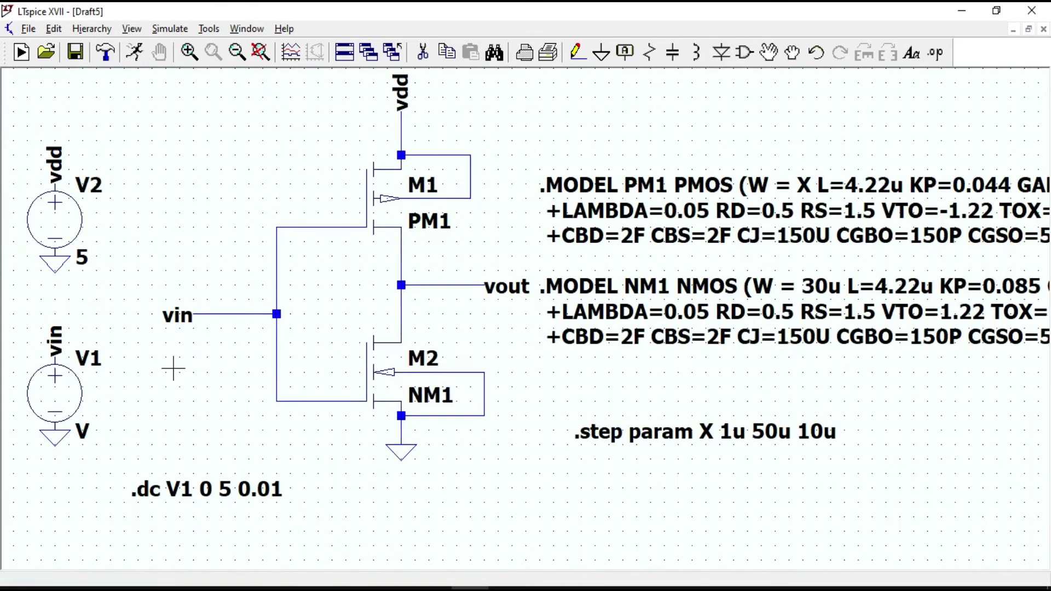
- Delete sources V1 and V2 with their labels and grounds, the .dc and .step directives, and the ground symbol below M2
click(422, 52)
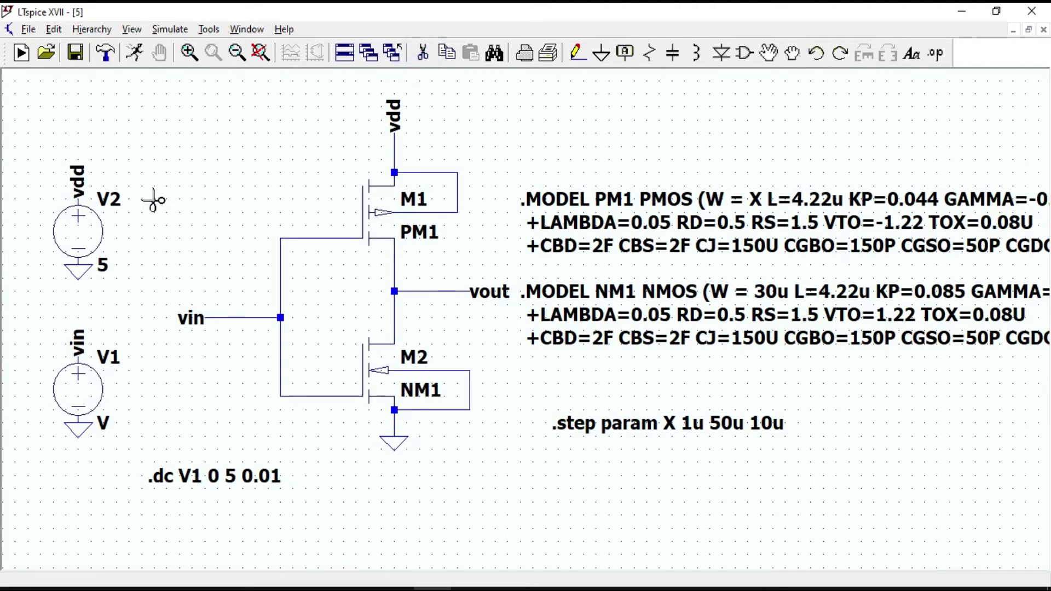
drag(46, 137, 281, 497)
drag(540, 414, 834, 430)
drag(366, 424, 429, 455)
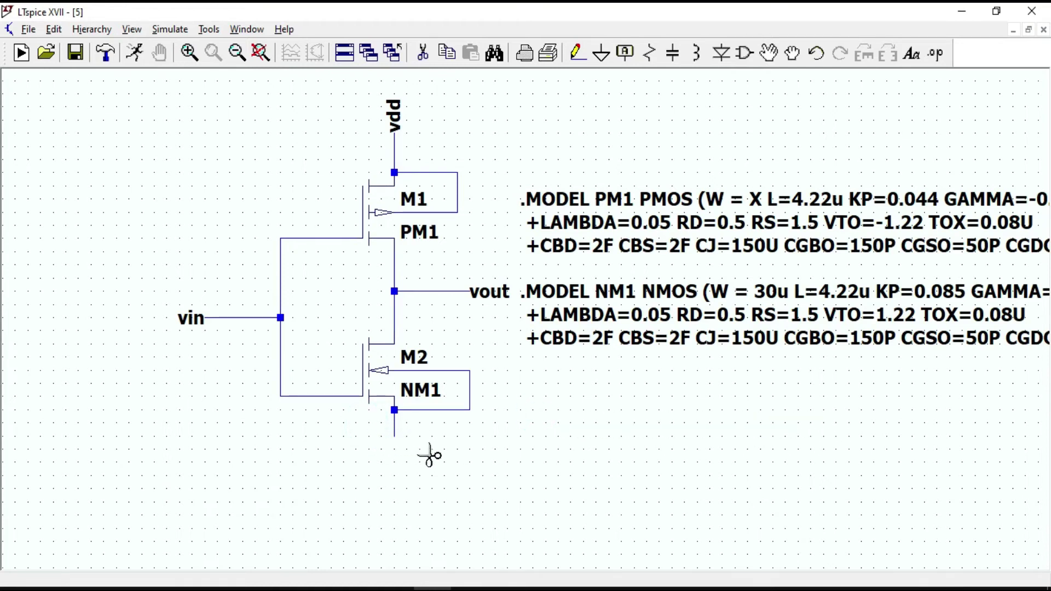
- Create a net label named g, rotate it and attach it to the end of the wire below M2
click(628, 52)
text(g)
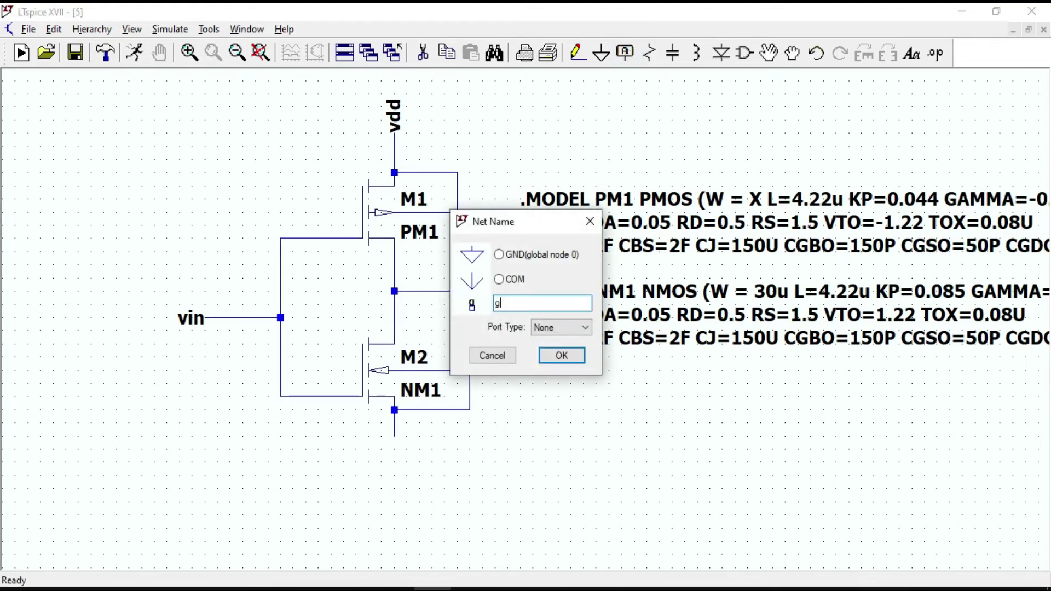
key(Return)
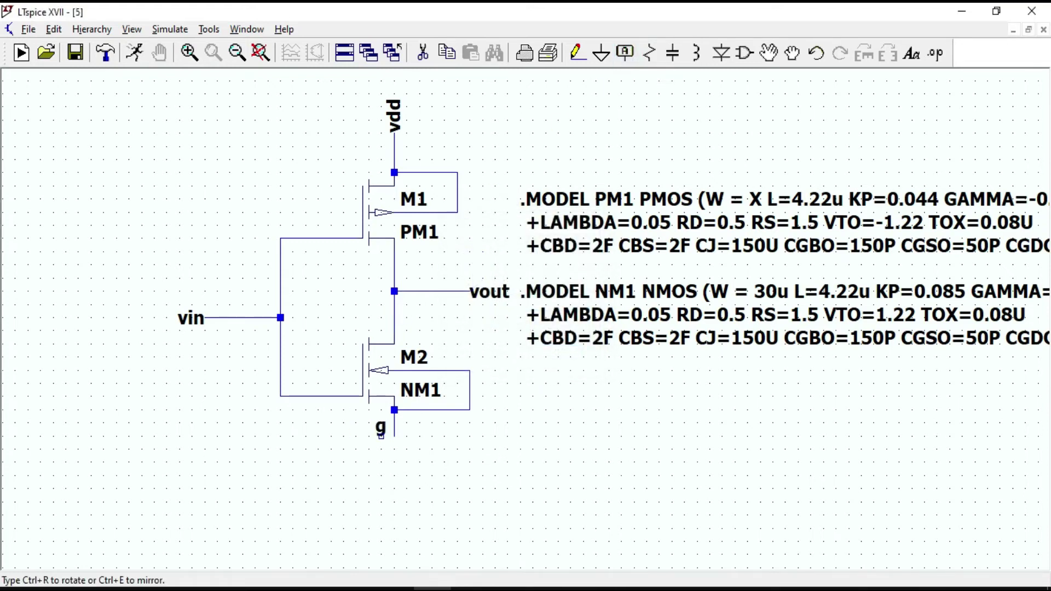
key(ctrl+r)
click(395, 438)
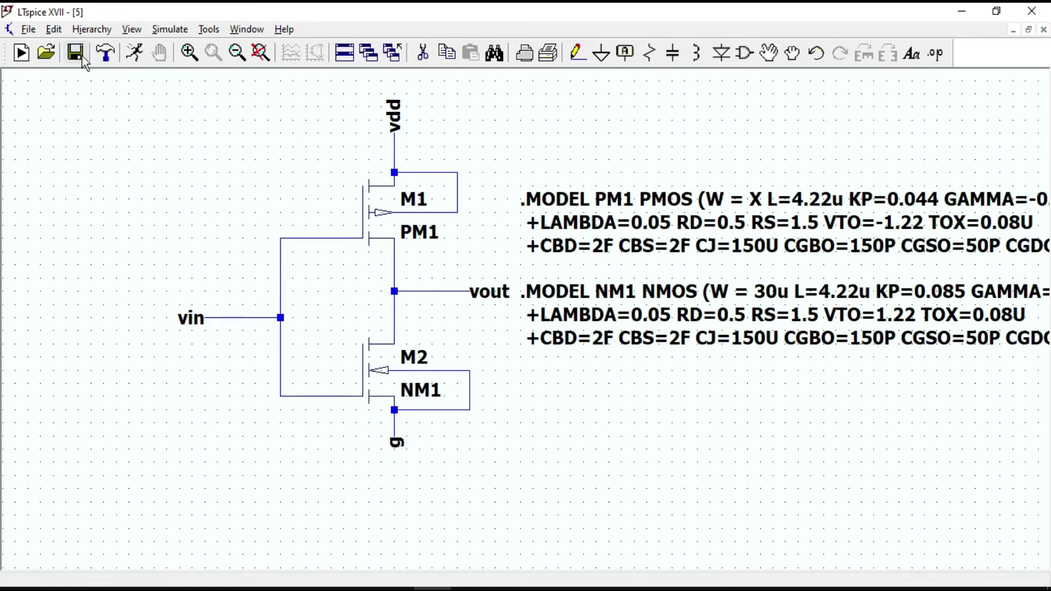
- Save the schematic under the name cMOS in the LTS_lib folder on the Desktop
click(29, 29)
click(77, 106)
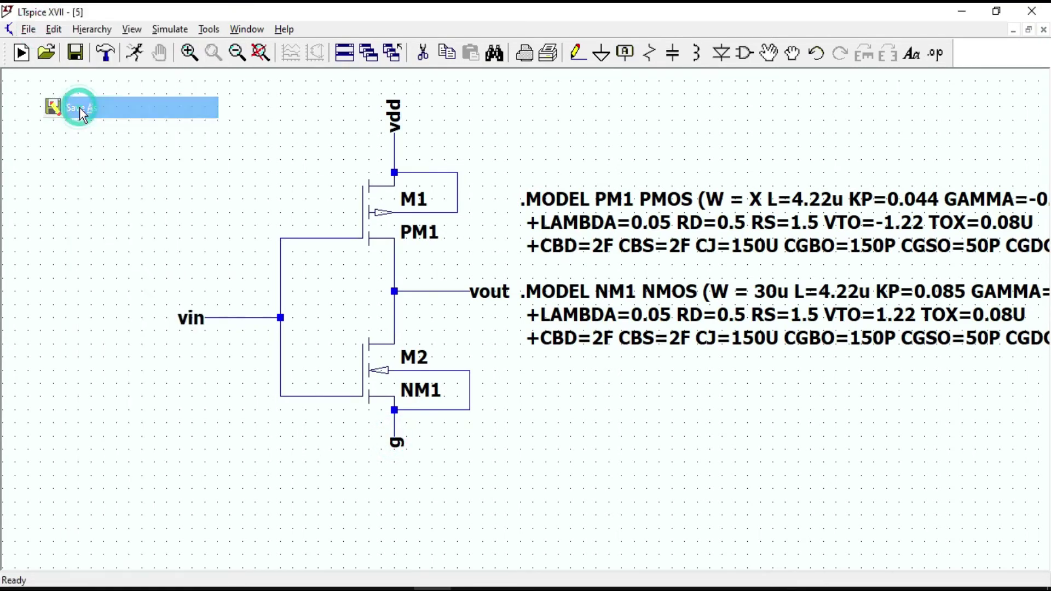
click(502, 212)
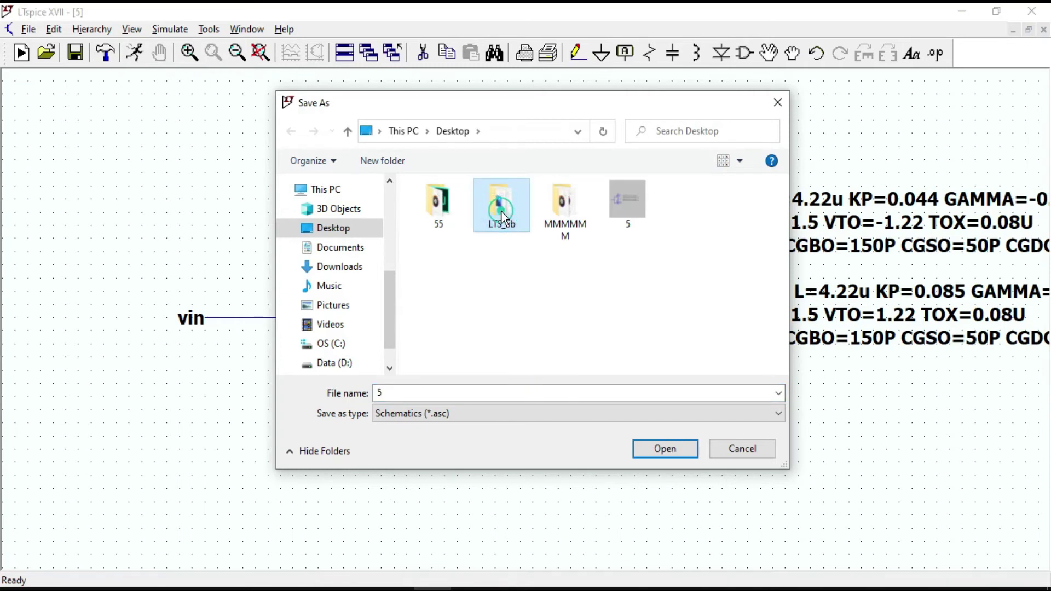
double_click(502, 212)
click(436, 391)
key(BackSpace)
text(c)
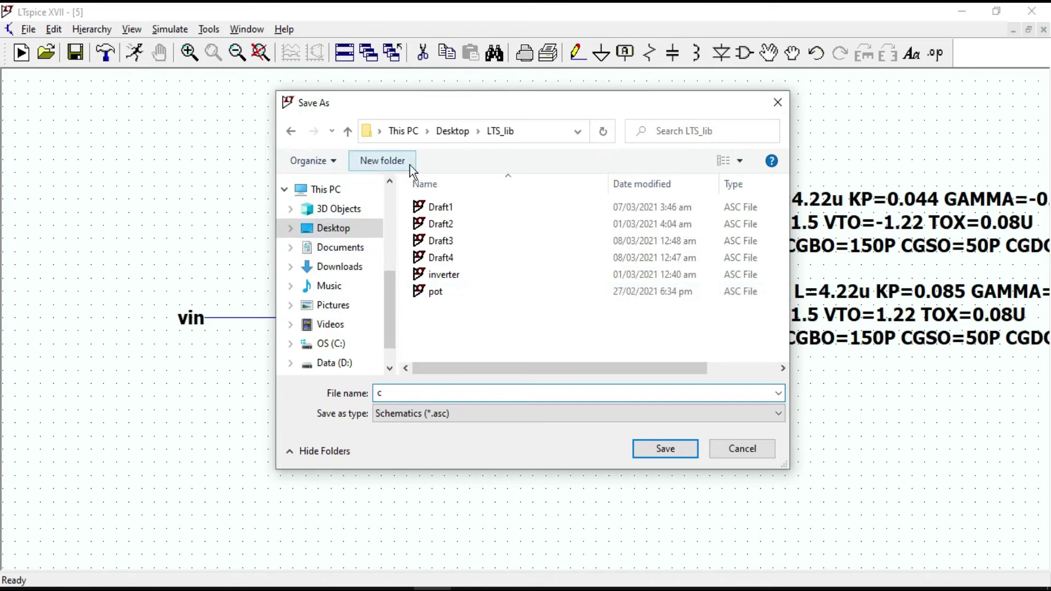
text(M)
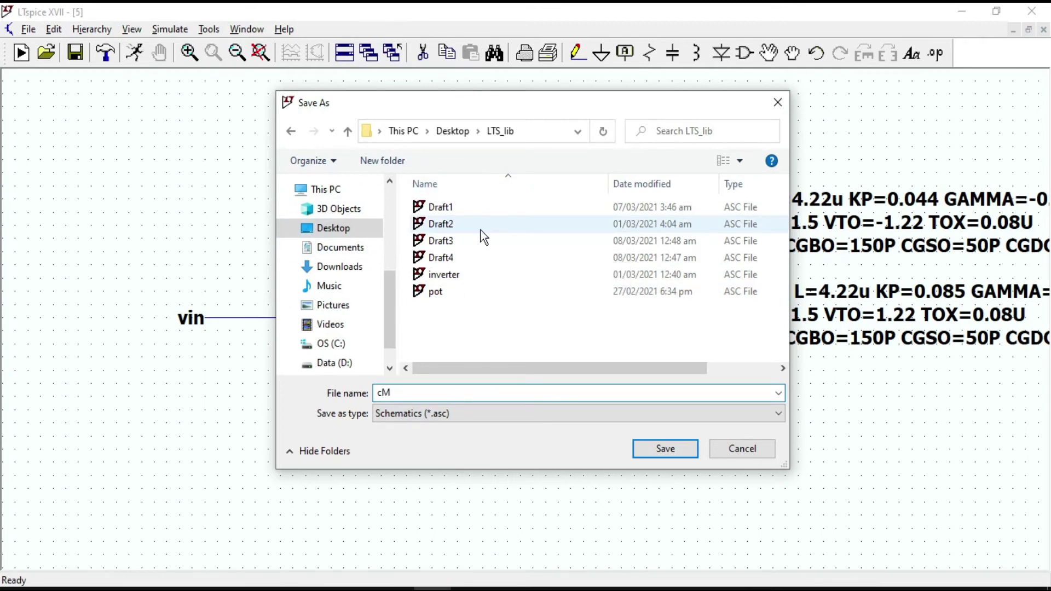
click(666, 447)
- Create a new symbol and draw a triangle with a vertical side from about (-32, -48) and its right-pointing tip at about (81, 1)
click(28, 29)
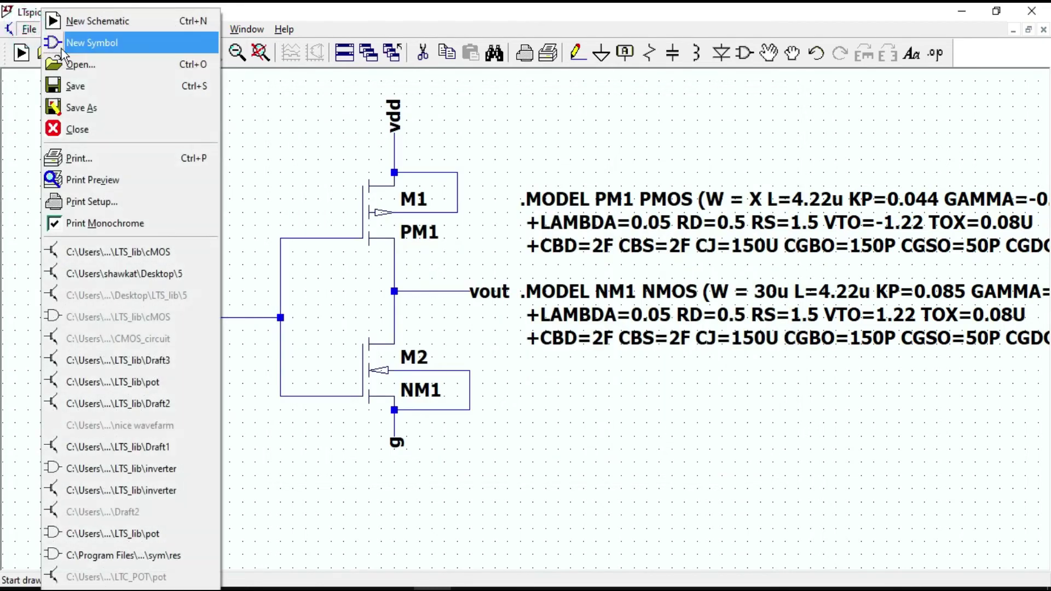
click(82, 41)
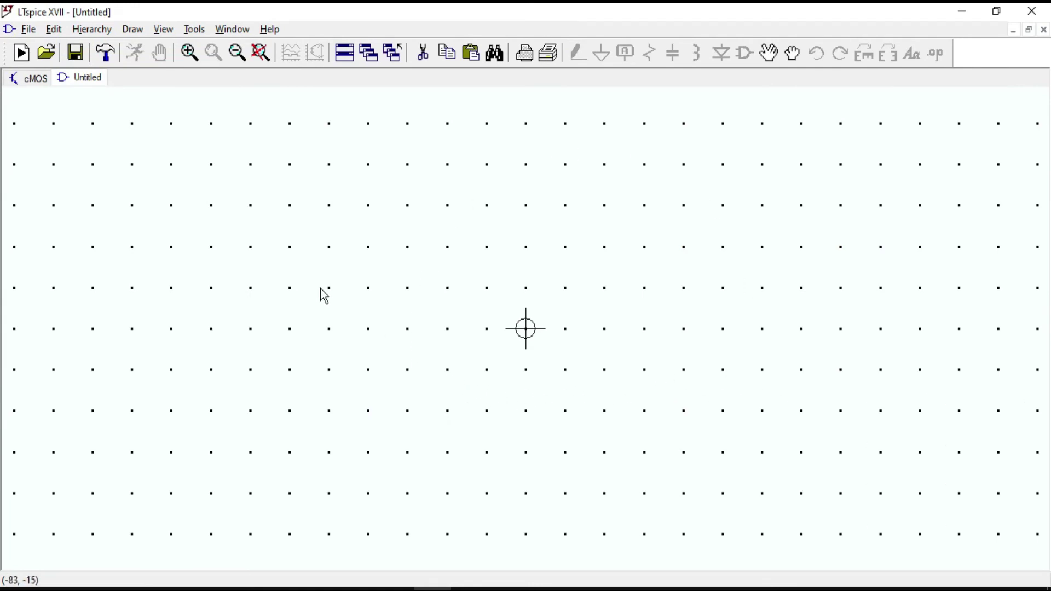
click(140, 34)
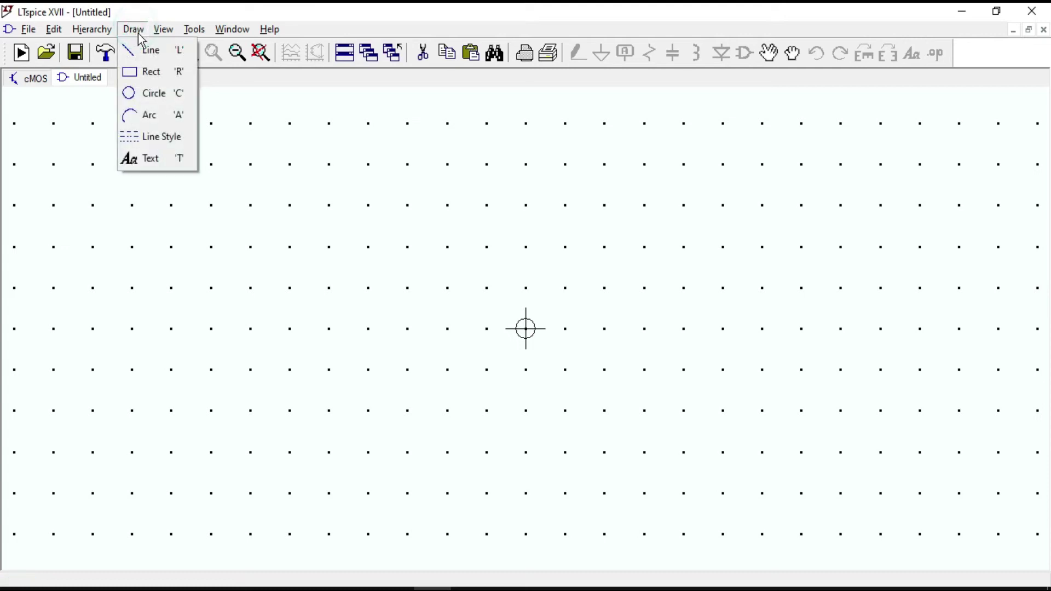
click(152, 50)
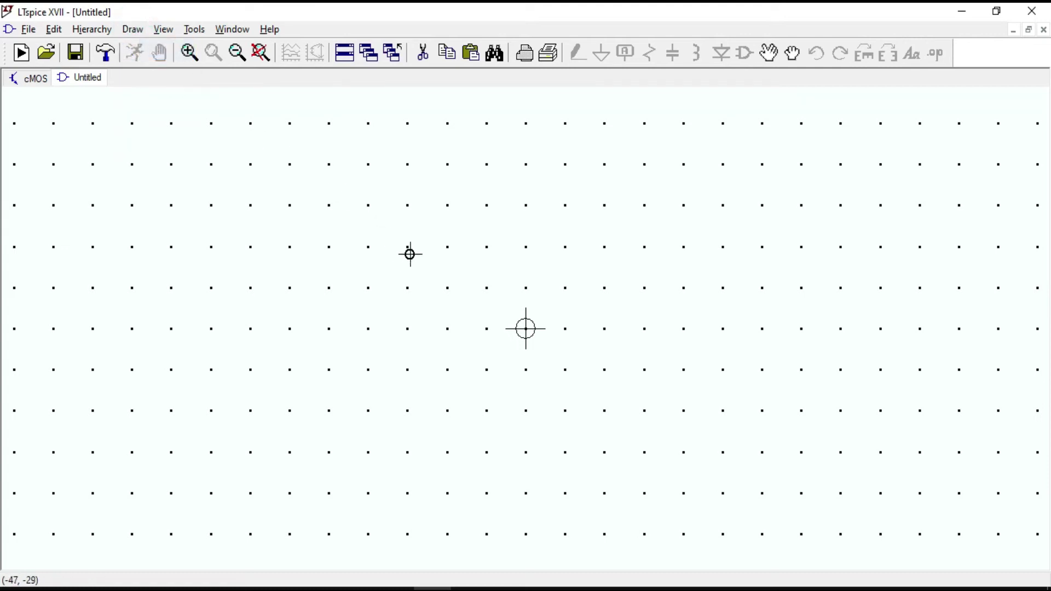
click(447, 204)
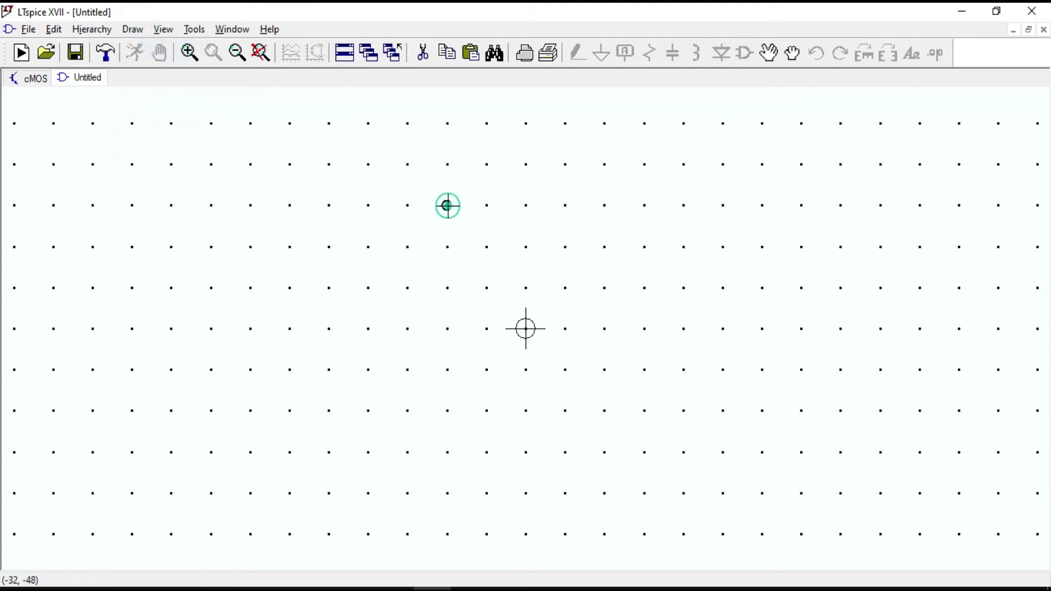
click(448, 495)
click(726, 331)
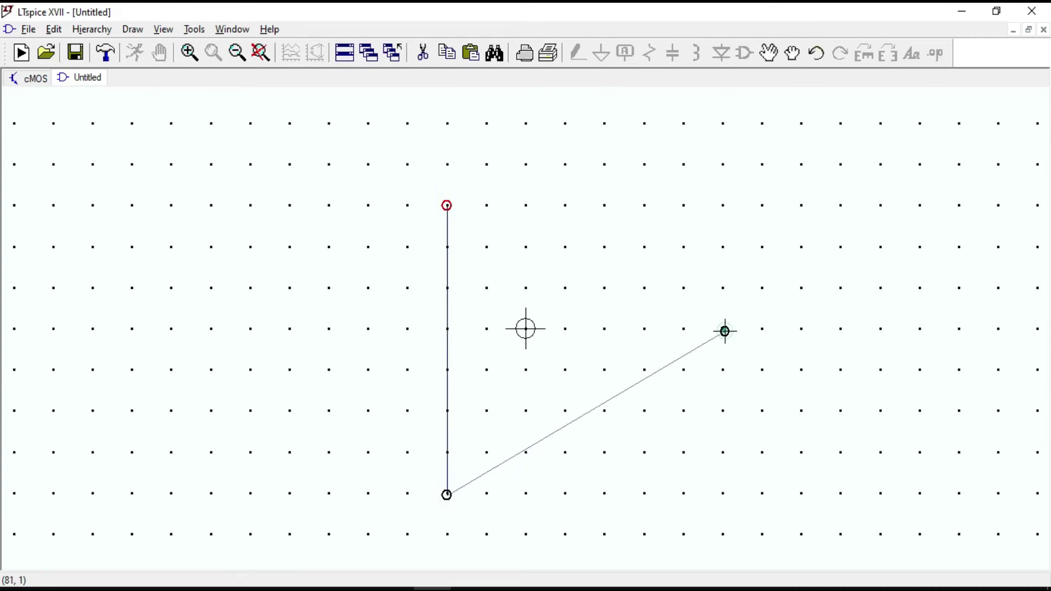
click(445, 204)
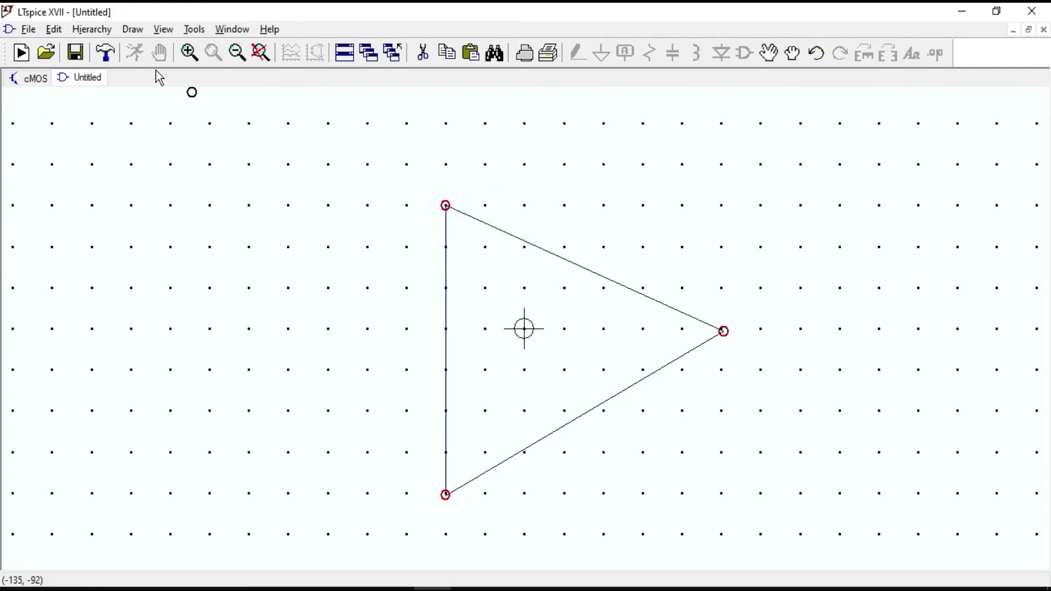
- Draw a small inversion circle beside the triangle's right tip and move it until it touches the tip
click(133, 30)
click(159, 94)
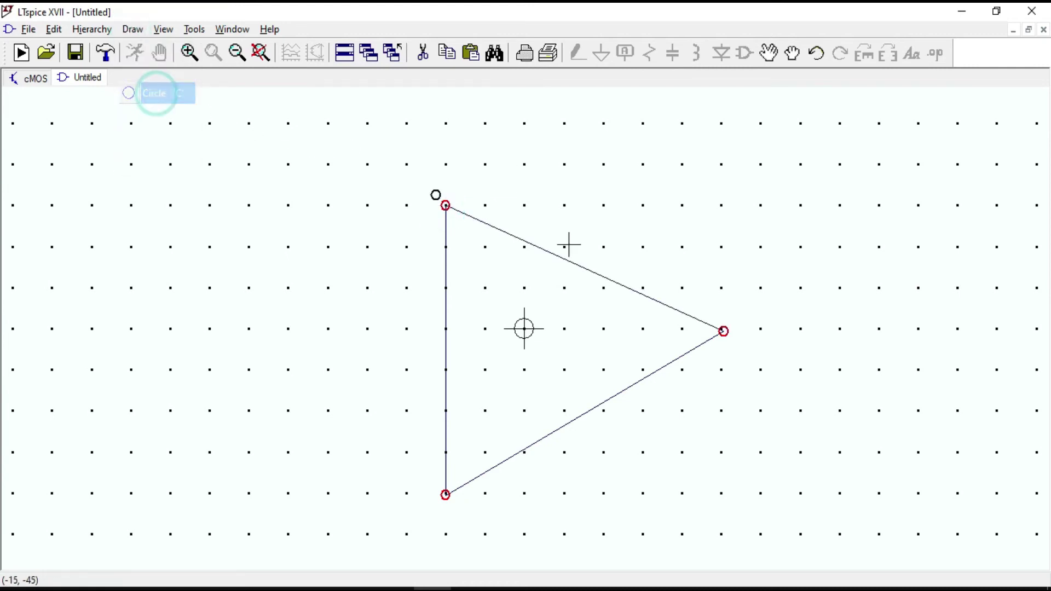
click(736, 311)
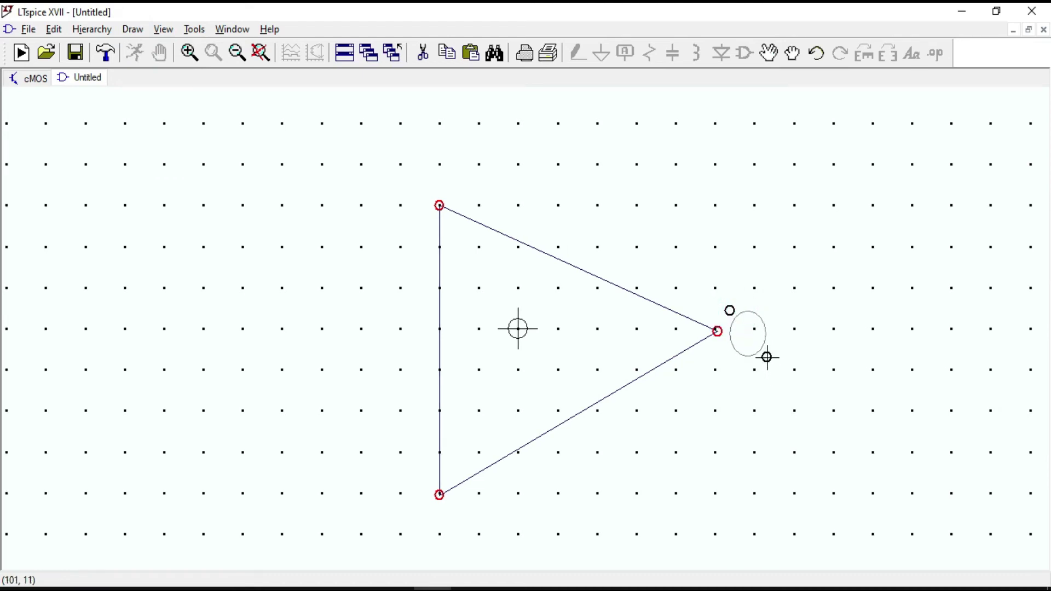
click(766, 357)
click(769, 54)
drag(713, 279, 760, 380)
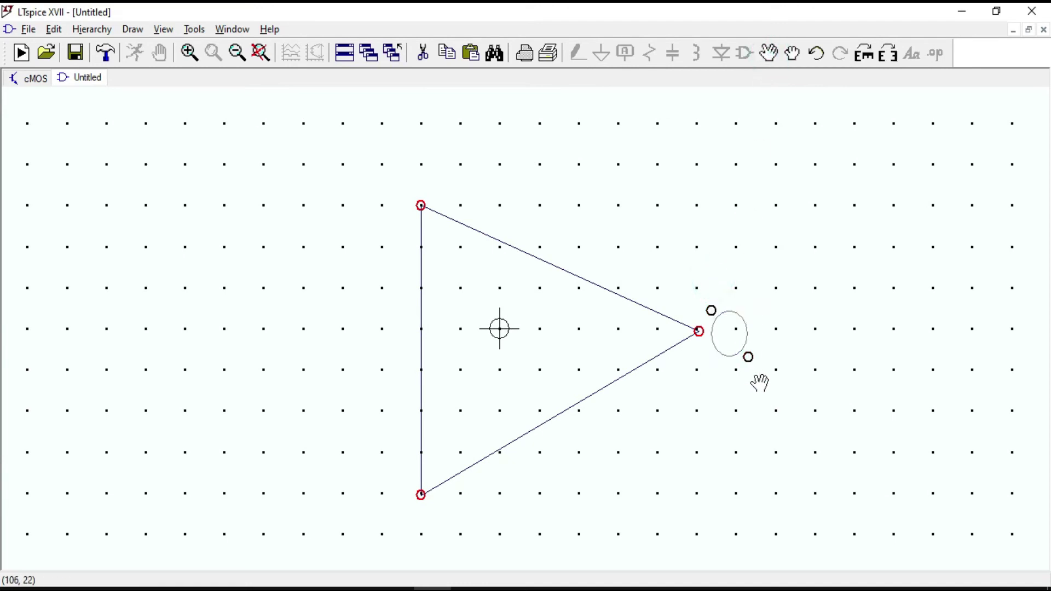
click(747, 378)
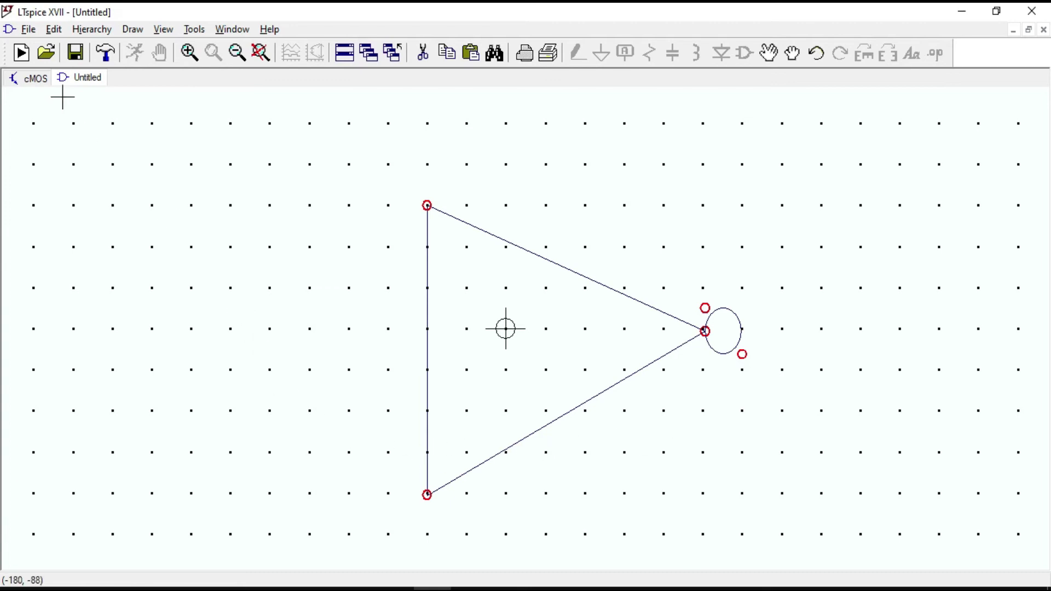
- Check the net labels in the cMOS schematic, return to the symbol and place a pin labelled vin left of the triangle
click(34, 78)
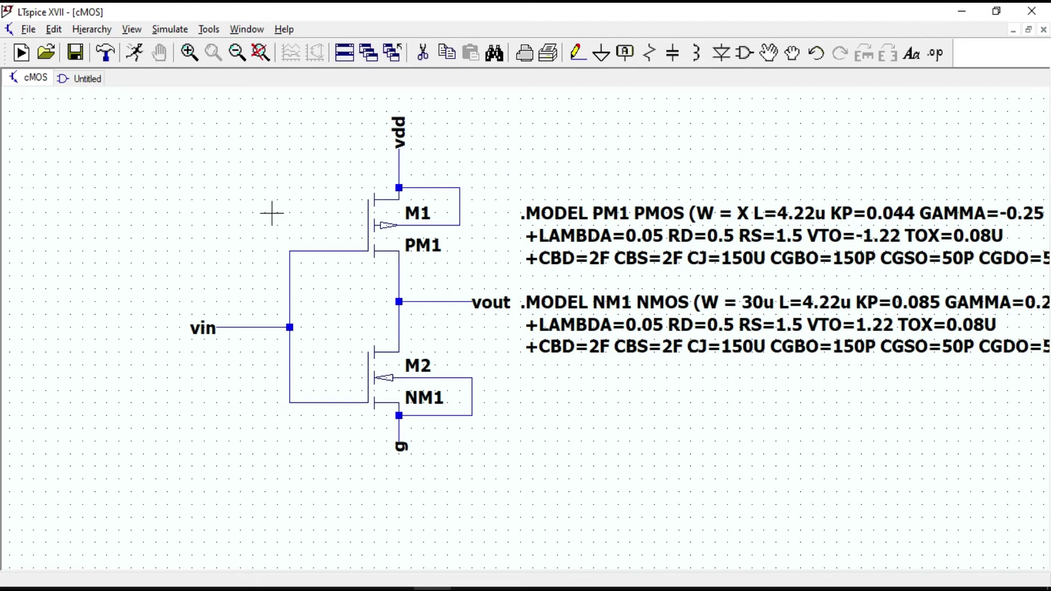
click(88, 82)
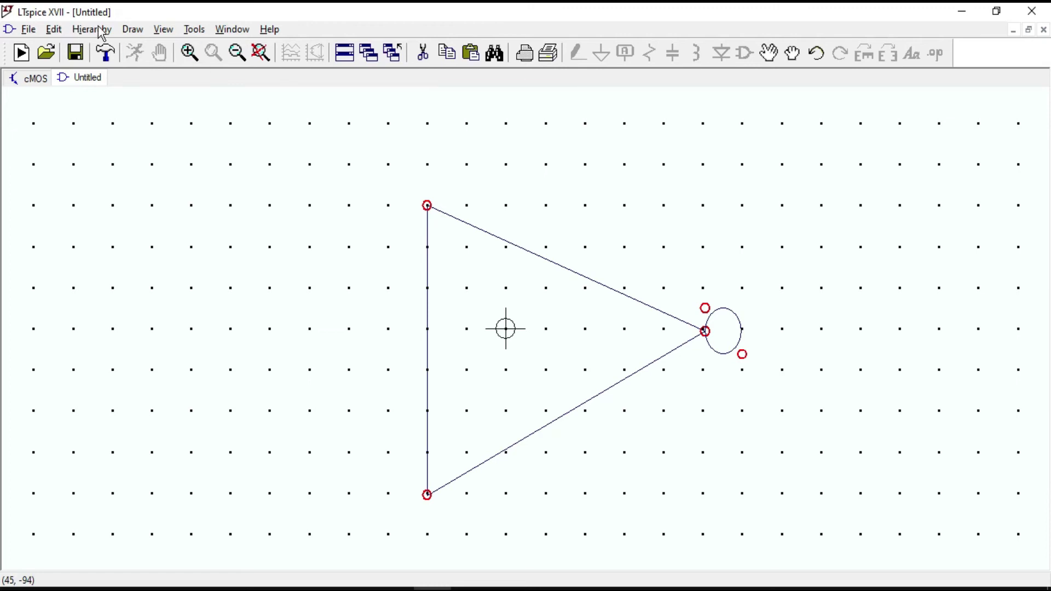
click(55, 31)
click(82, 110)
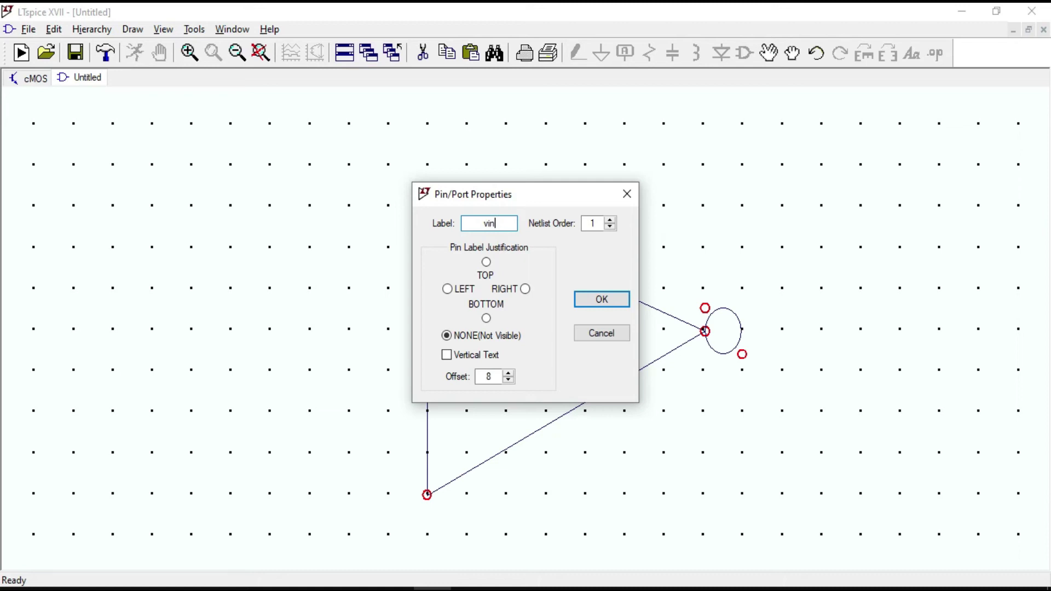
key(Return)
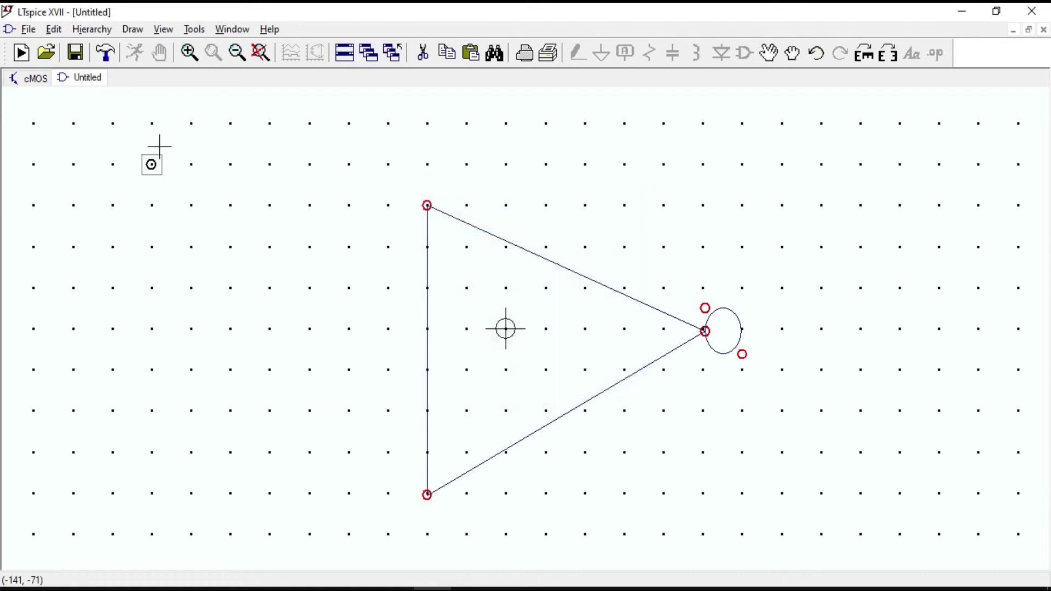
click(259, 338)
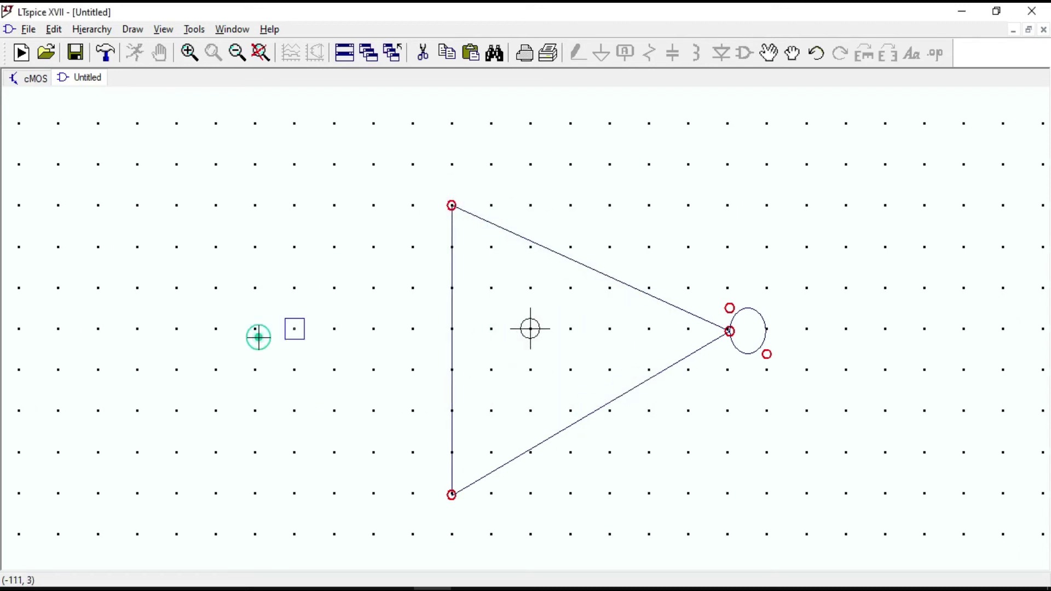
- Place the supply pin for vdd above the triangle's upper sloping side
click(55, 30)
click(87, 111)
text(v)
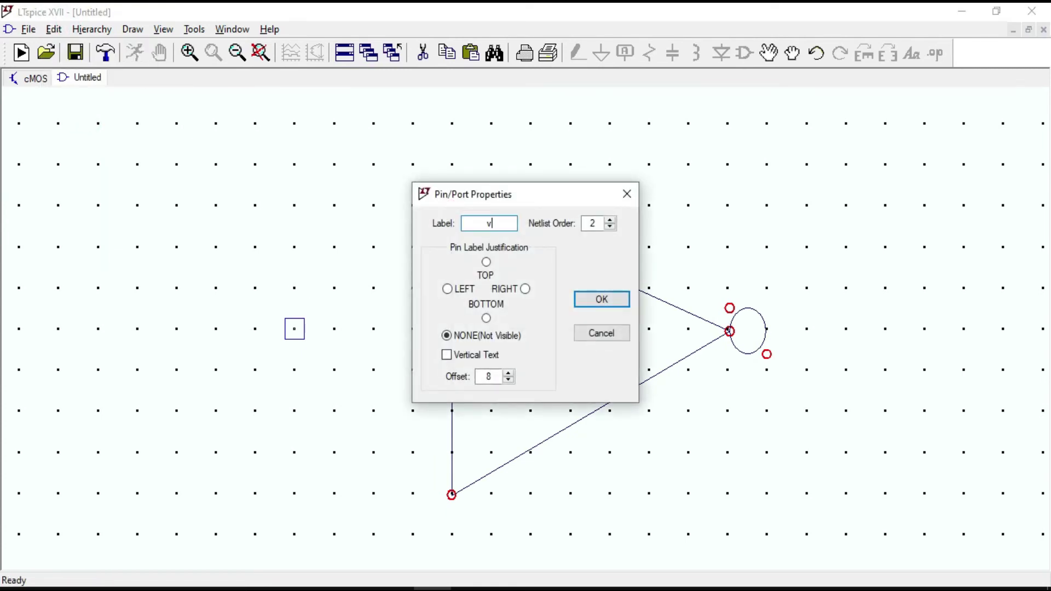
text(out)
key(Return)
click(604, 170)
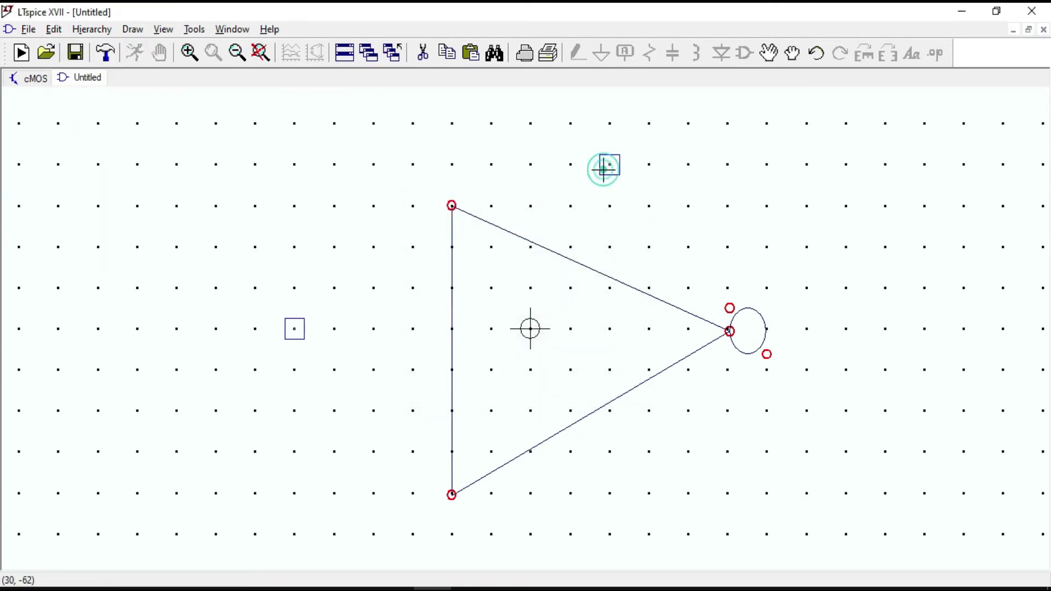
- Place a pin labelled vout to the right of the inversion circle, level with the vin pin
click(54, 30)
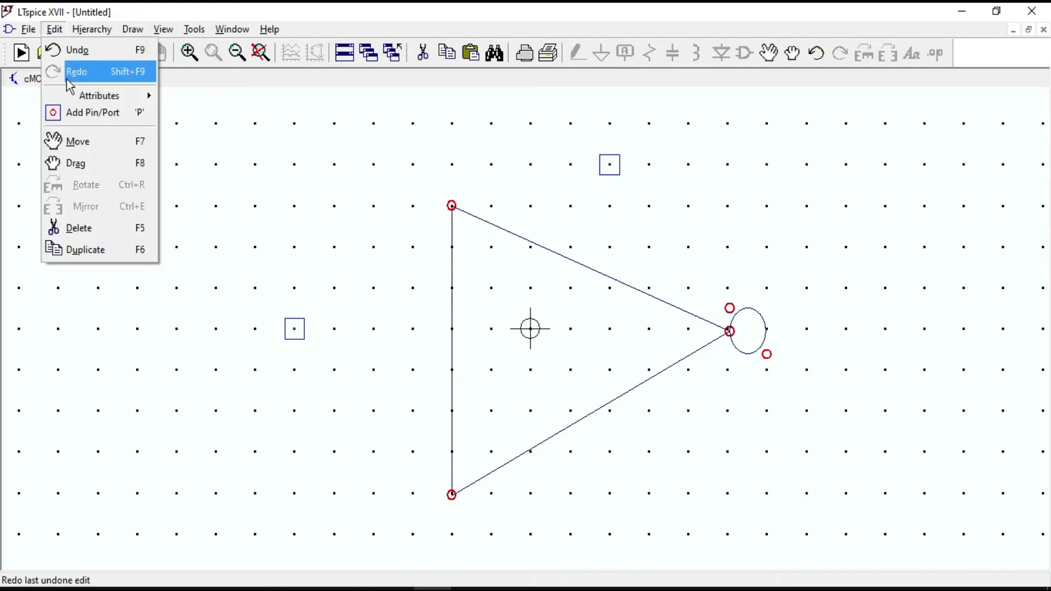
click(82, 112)
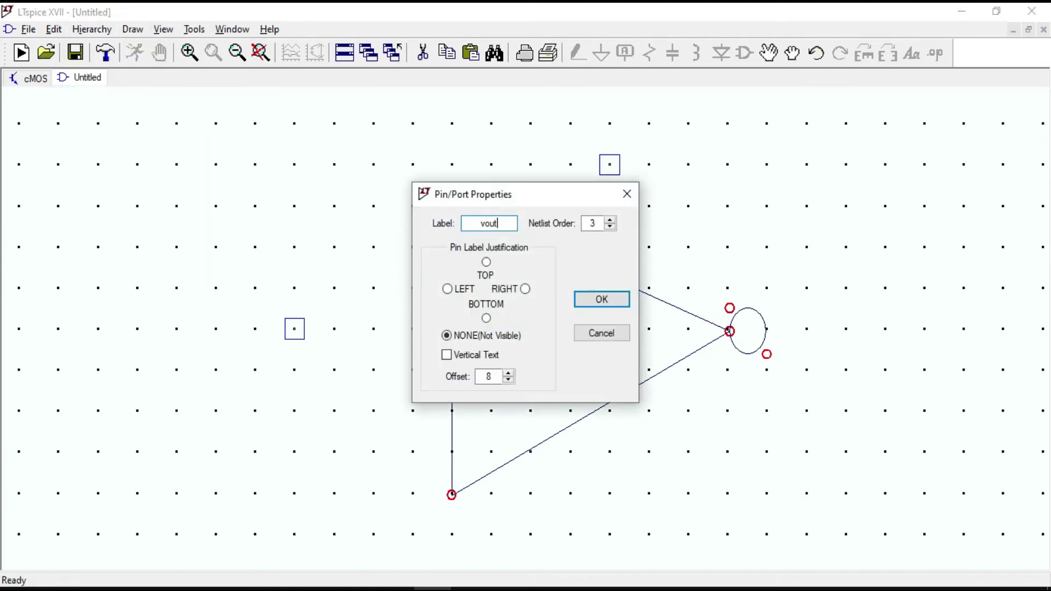
key(Return)
click(886, 329)
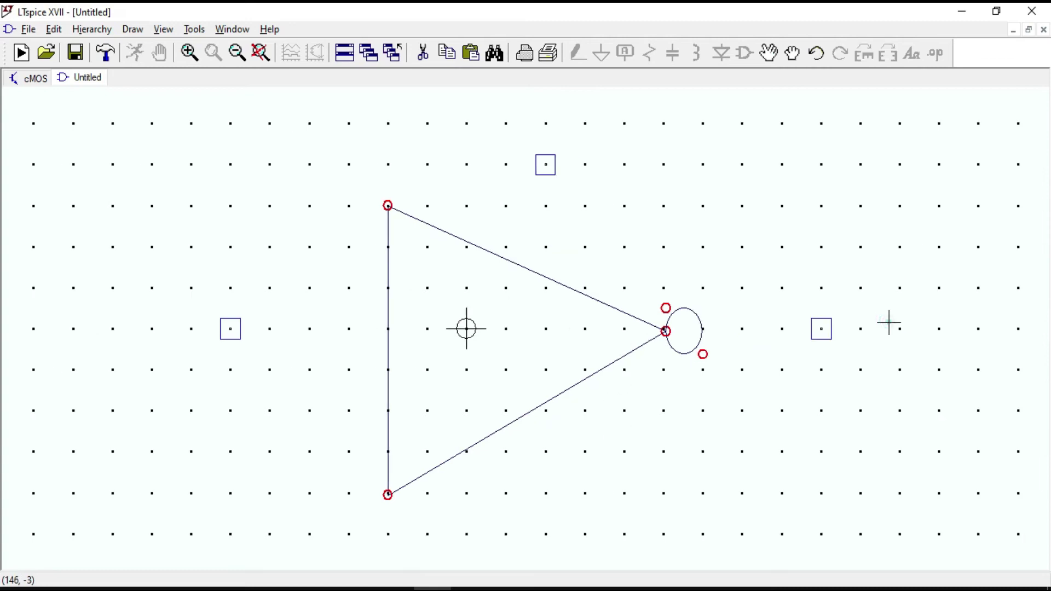
- Place a pin labelled g below the triangle, vertically in line with the supply pin above it
click(60, 29)
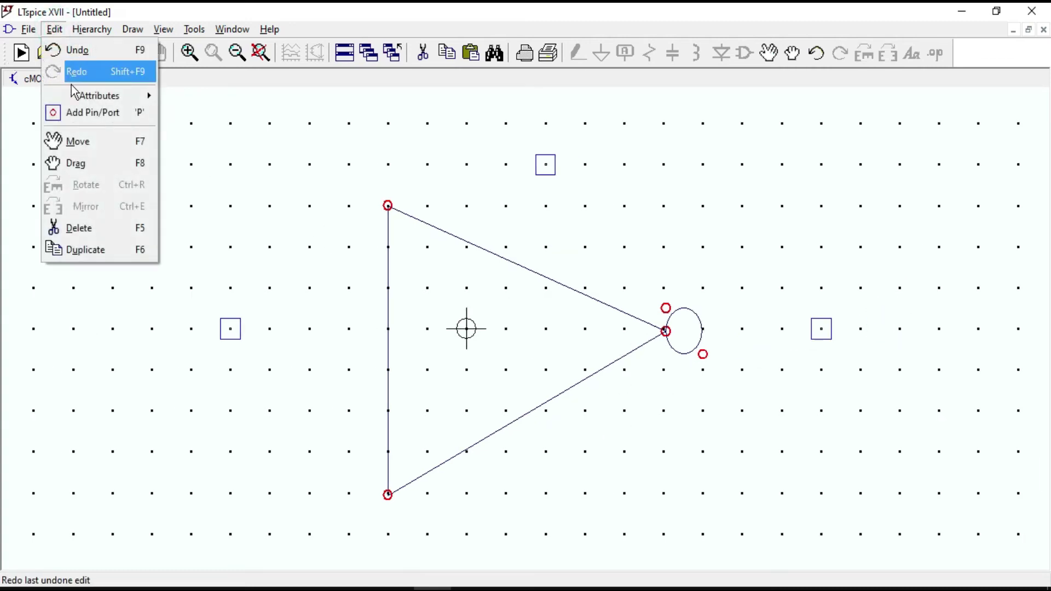
click(76, 112)
text(g)
key(Return)
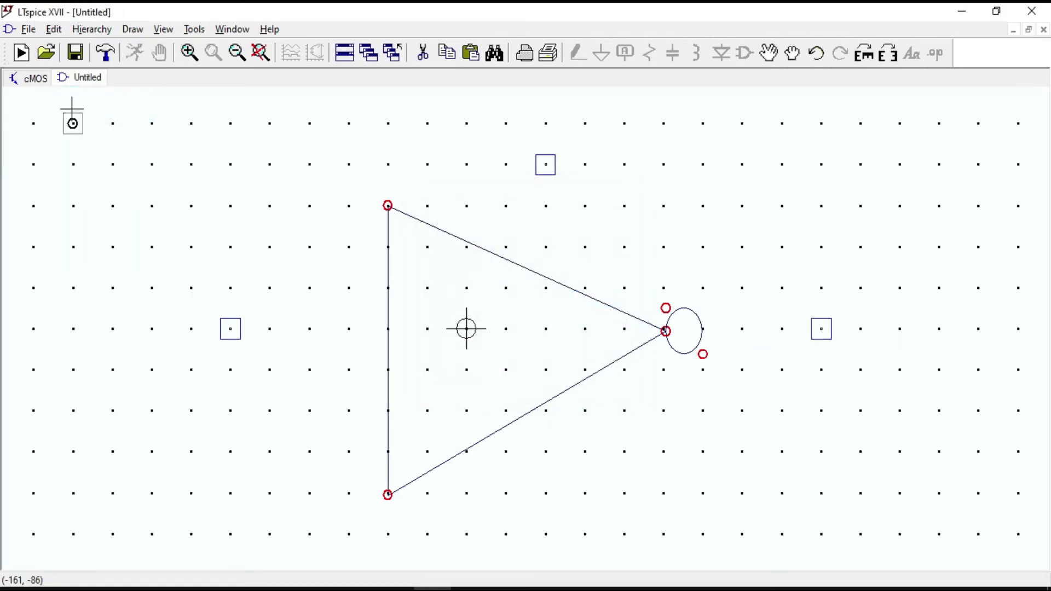
click(546, 533)
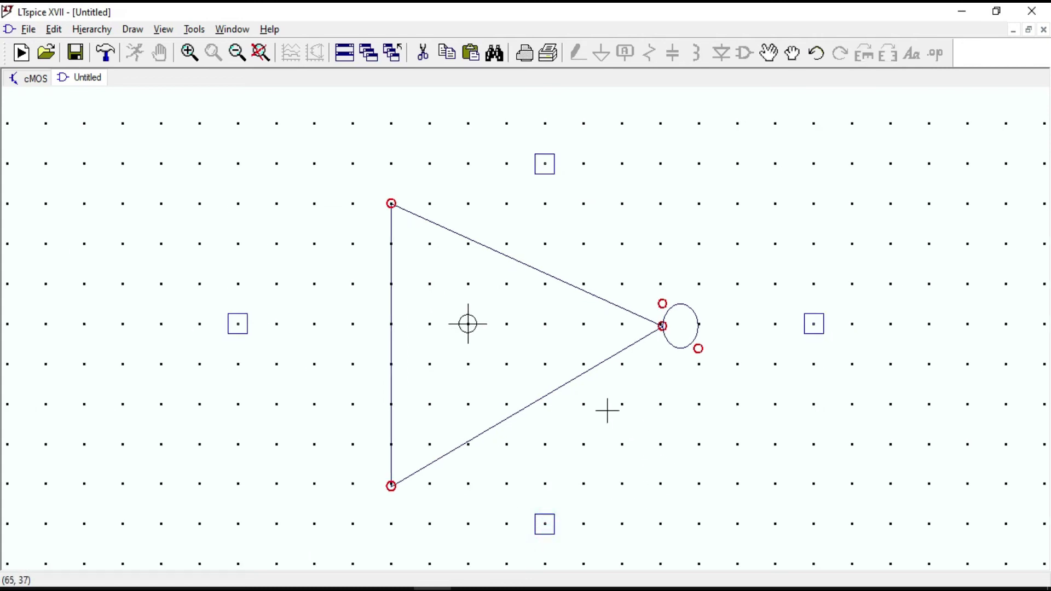
- Draw straight lines joining the three pins around the triangle to its sides and the vout pin to the inversion circle
click(137, 30)
click(143, 50)
click(238, 324)
click(392, 324)
click(545, 164)
click(545, 273)
click(545, 524)
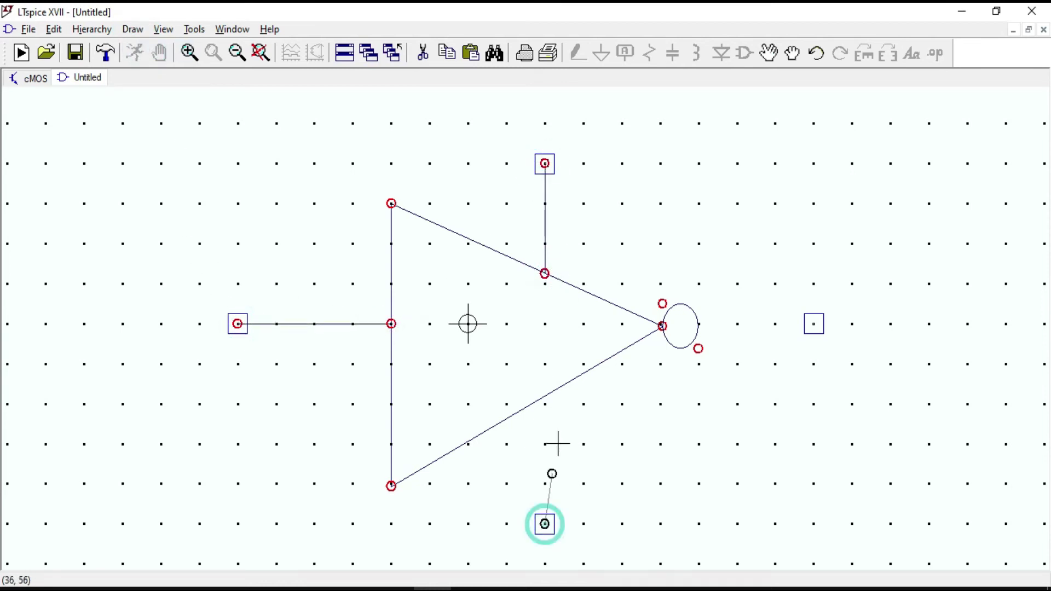
click(547, 395)
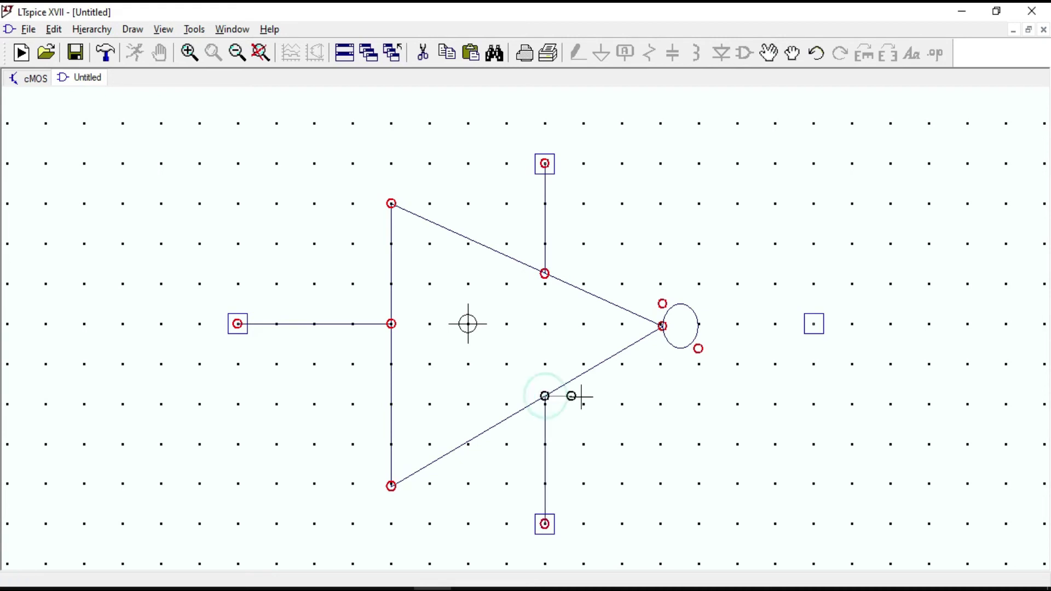
click(814, 324)
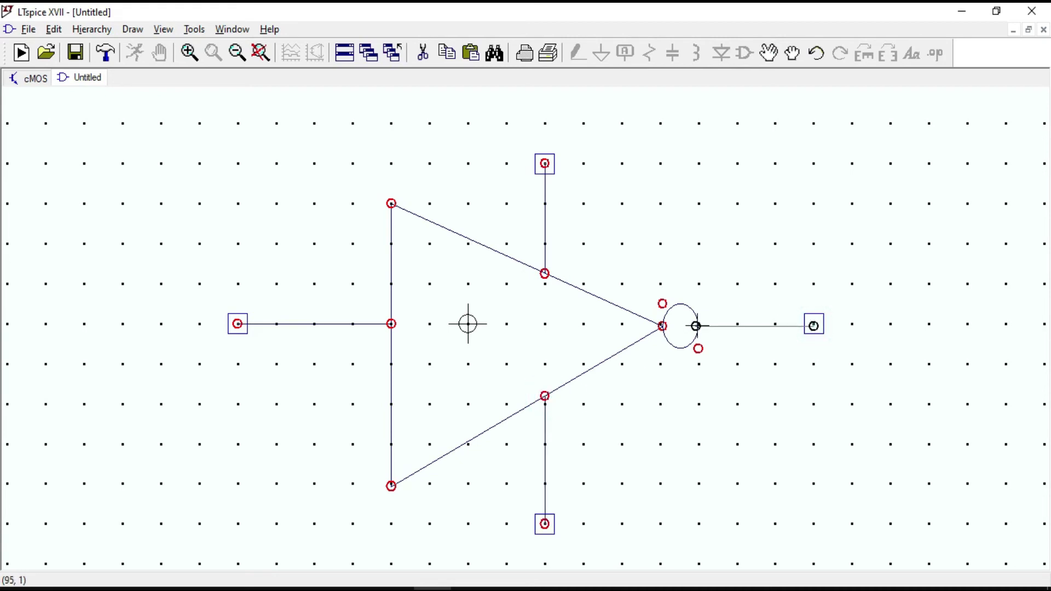
click(696, 326)
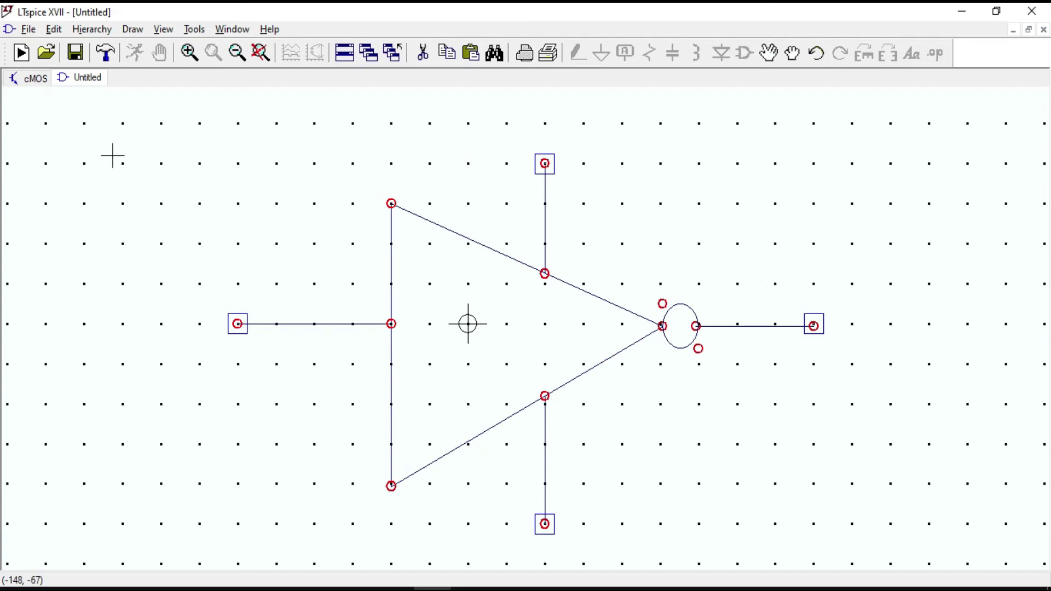
- Choose the inverter symbol's type in its attribute editor and accept the attributes
click(54, 30)
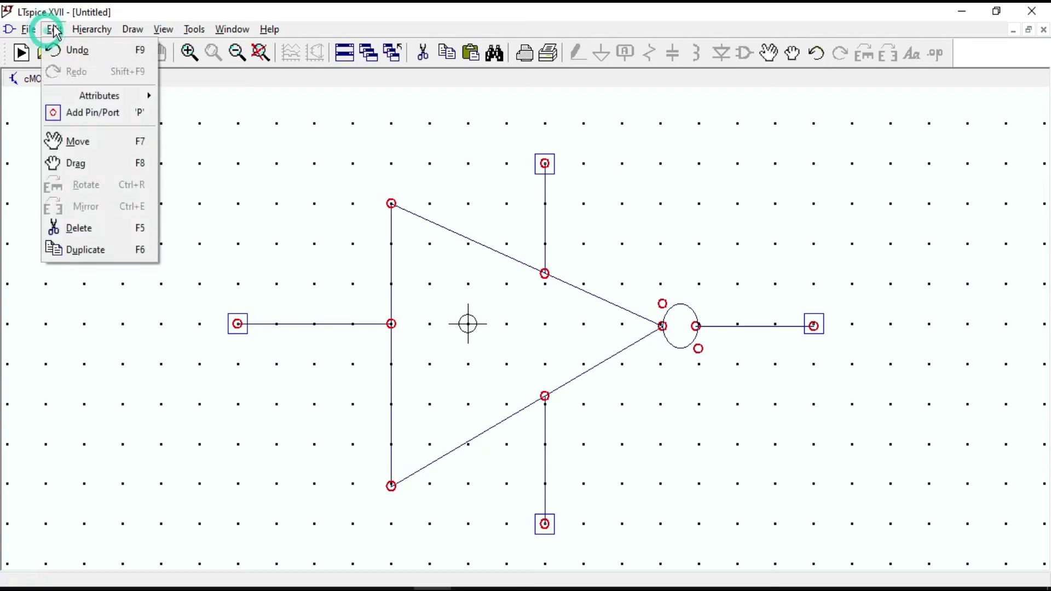
click(86, 99)
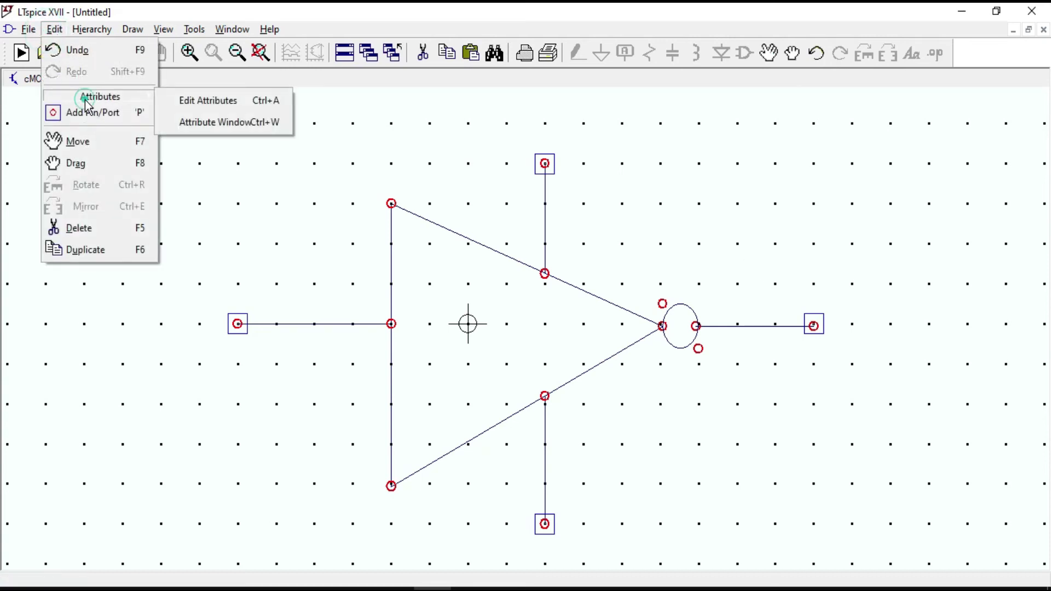
click(195, 100)
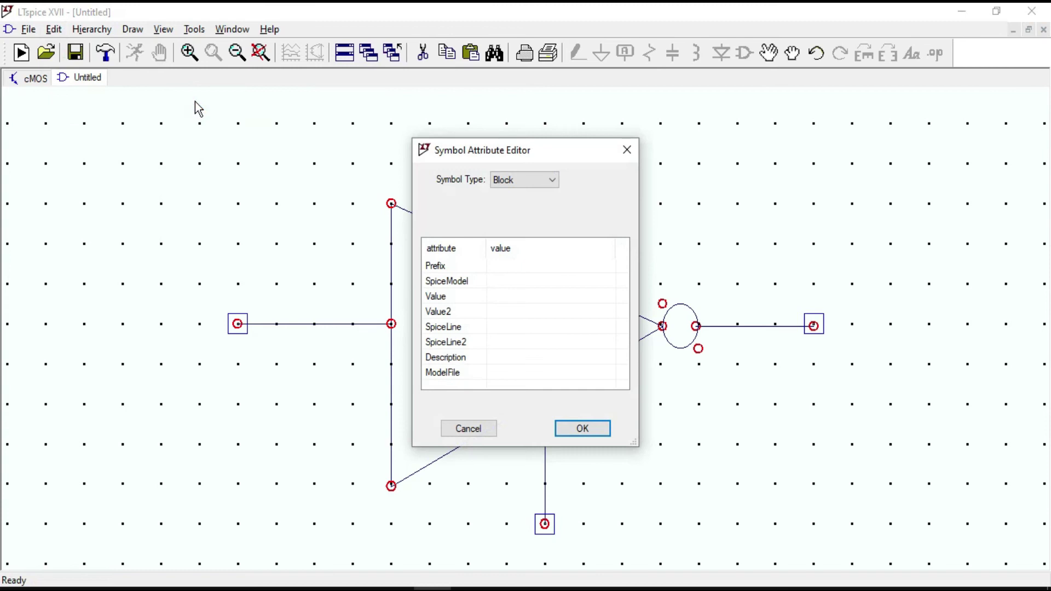
click(514, 185)
click(504, 204)
click(573, 433)
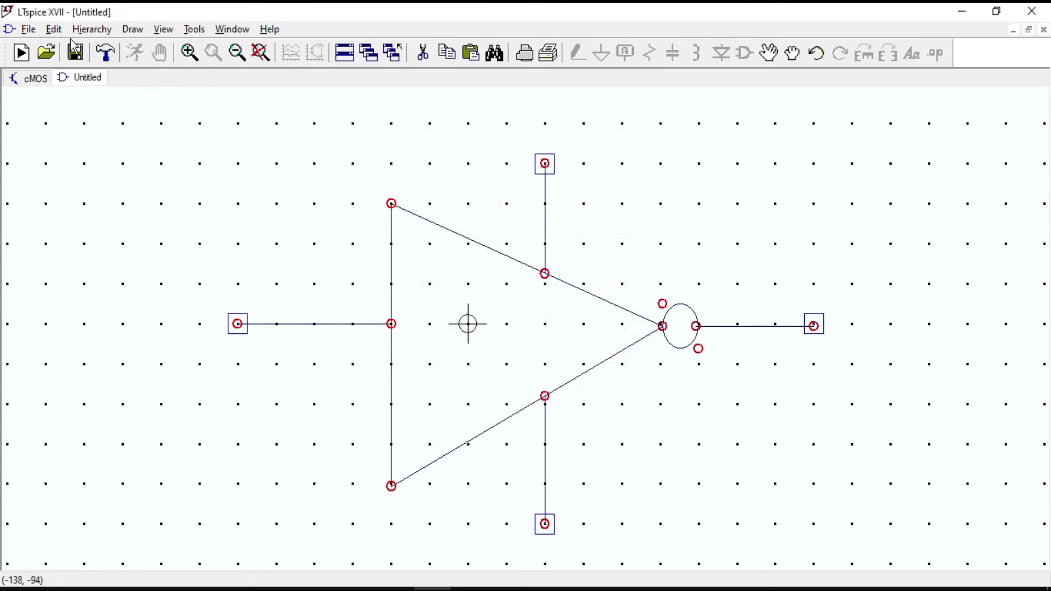
- Add the InstName attribute window to the symbol and place it below the triangle, beside the g pin's line
click(49, 31)
mouse_move(82, 96)
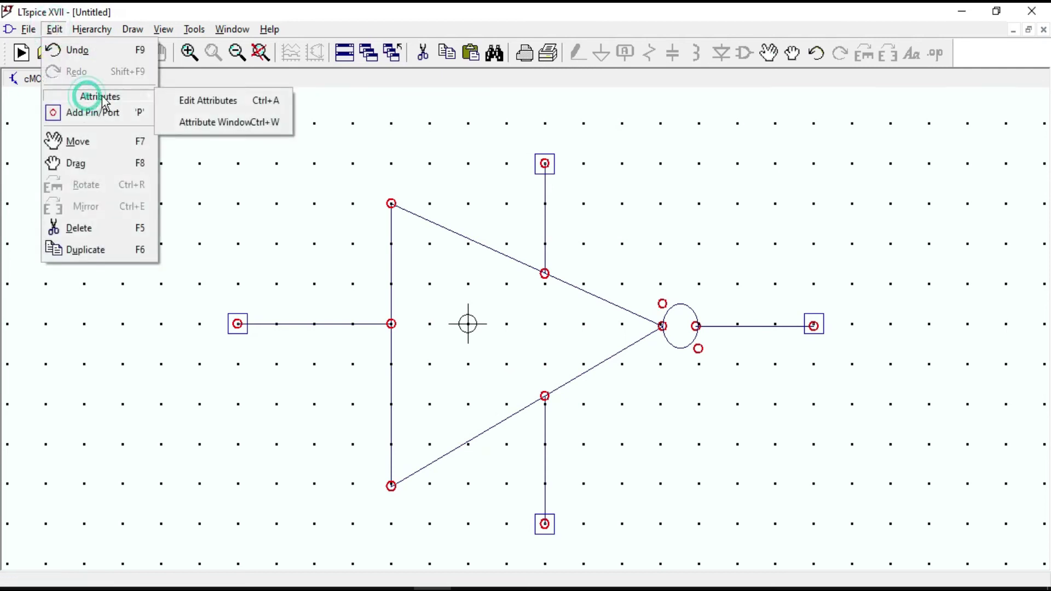
click(219, 123)
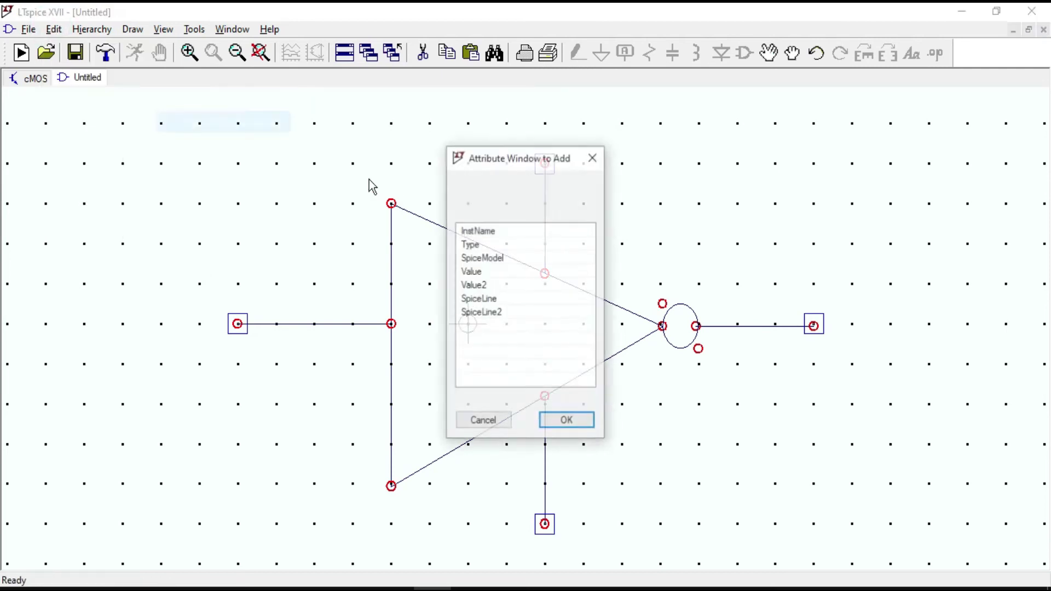
click(482, 231)
click(564, 423)
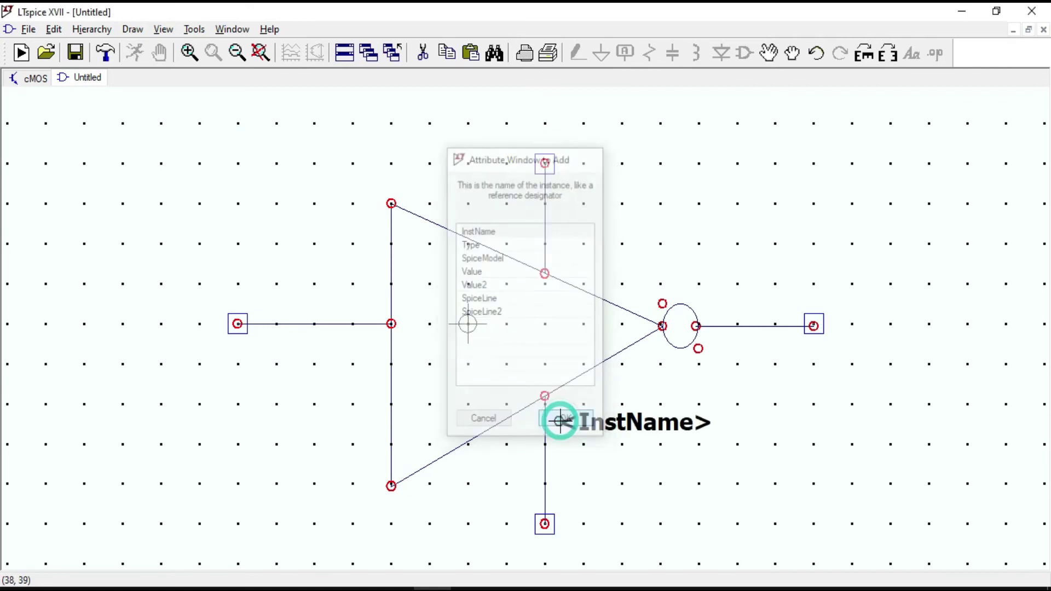
click(585, 436)
- Save the symbol under the name cMOS as a schematic symbol file in the LTS_lib folder
click(28, 29)
click(88, 130)
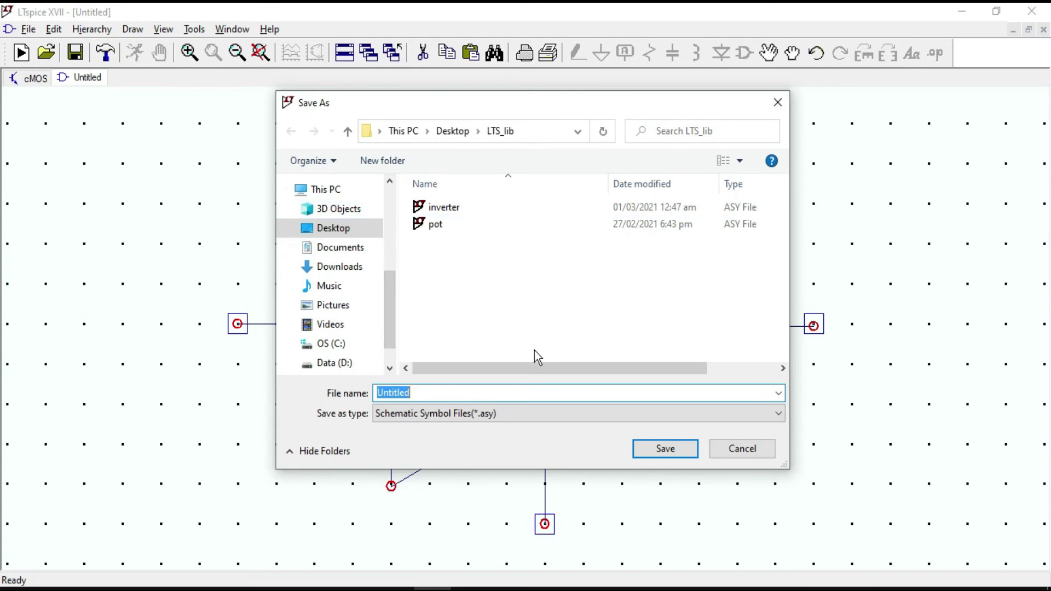
text(c)
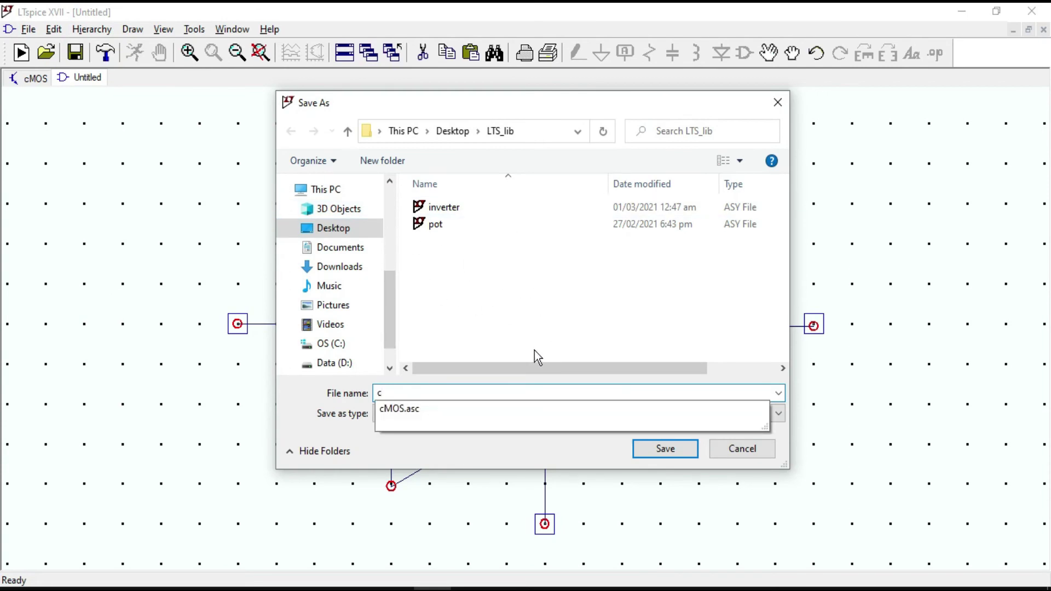
click(448, 409)
click(439, 393)
key(BackSpace)
key(BackSpace)
click(666, 448)
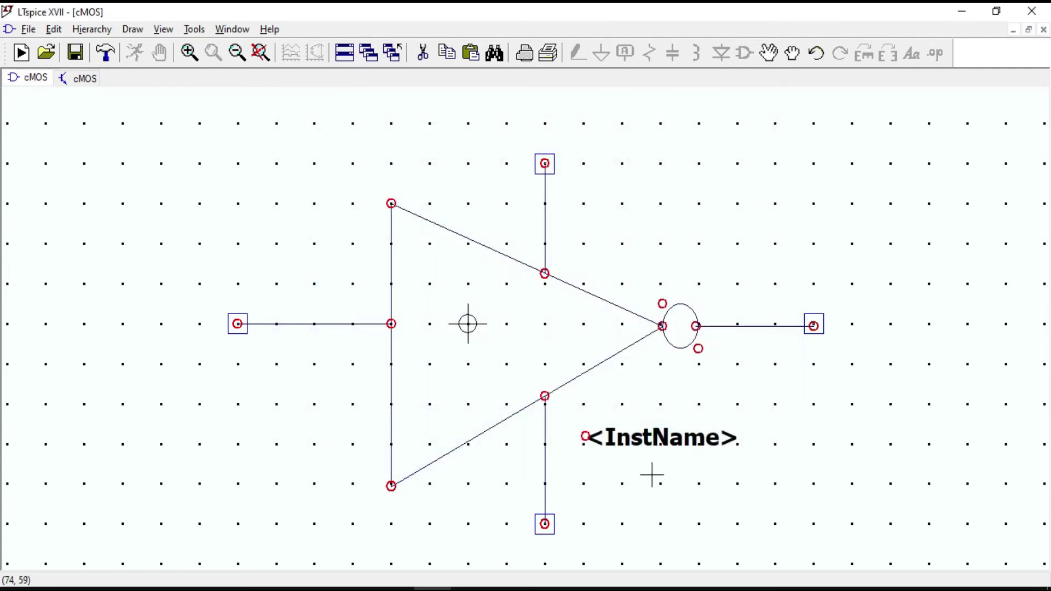
- Create a new schematic and place one cMOS component from the LTS_lib directory in the middle of the sheet
click(27, 29)
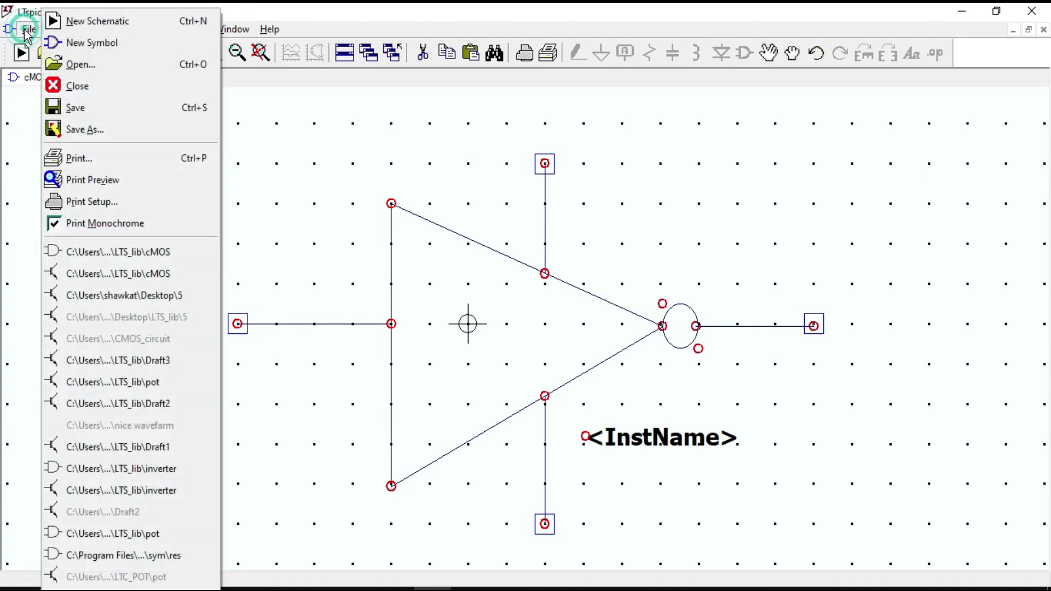
click(95, 23)
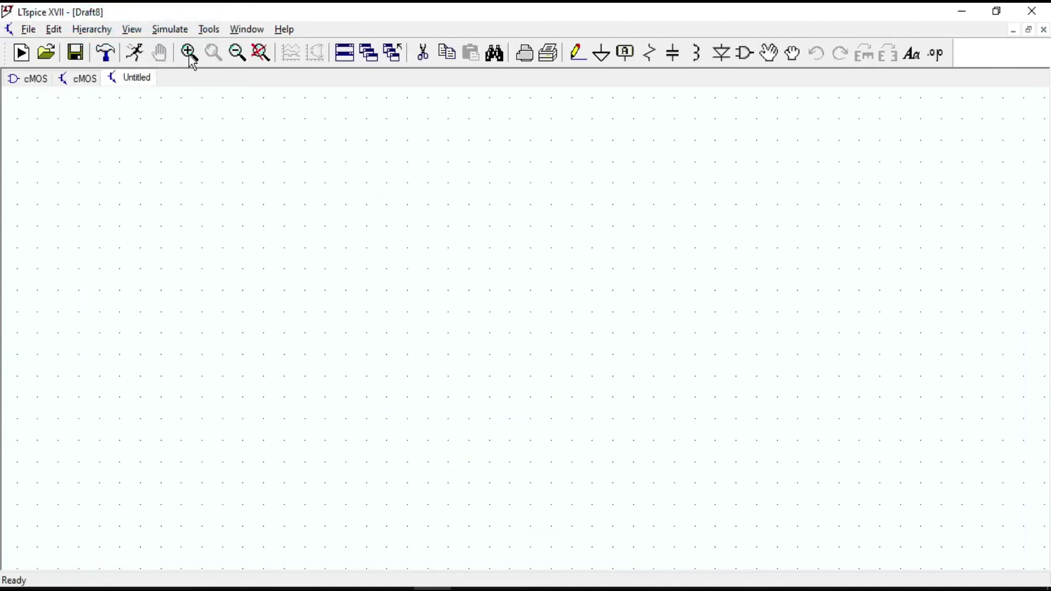
click(744, 54)
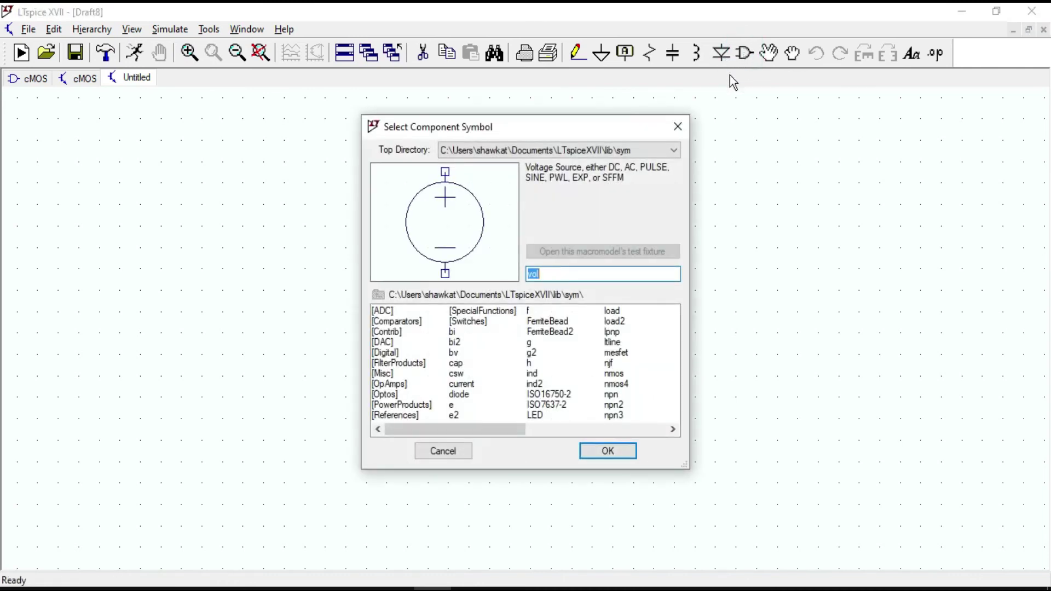
click(595, 150)
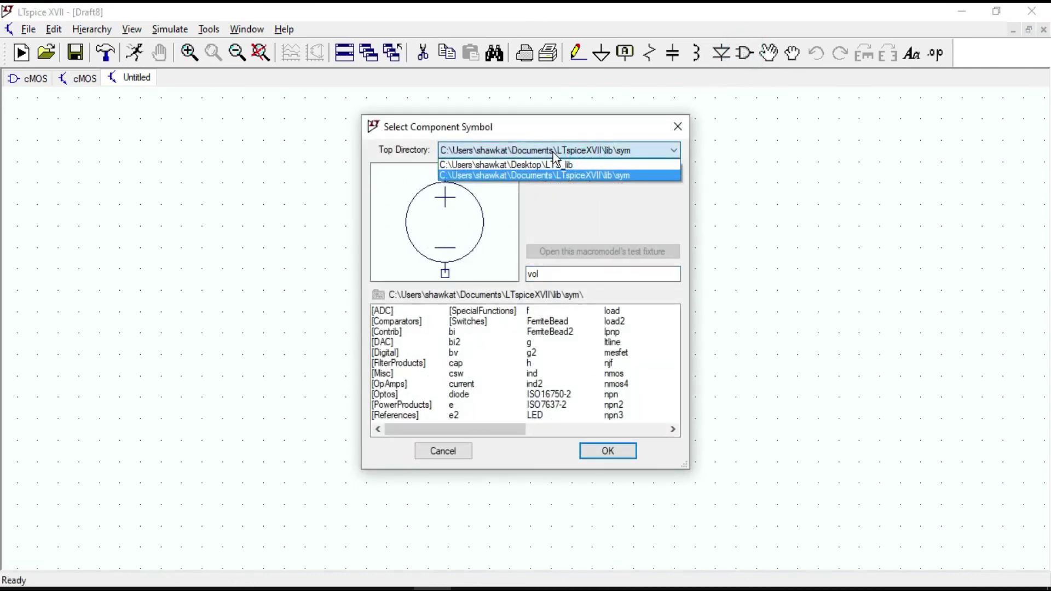
click(492, 166)
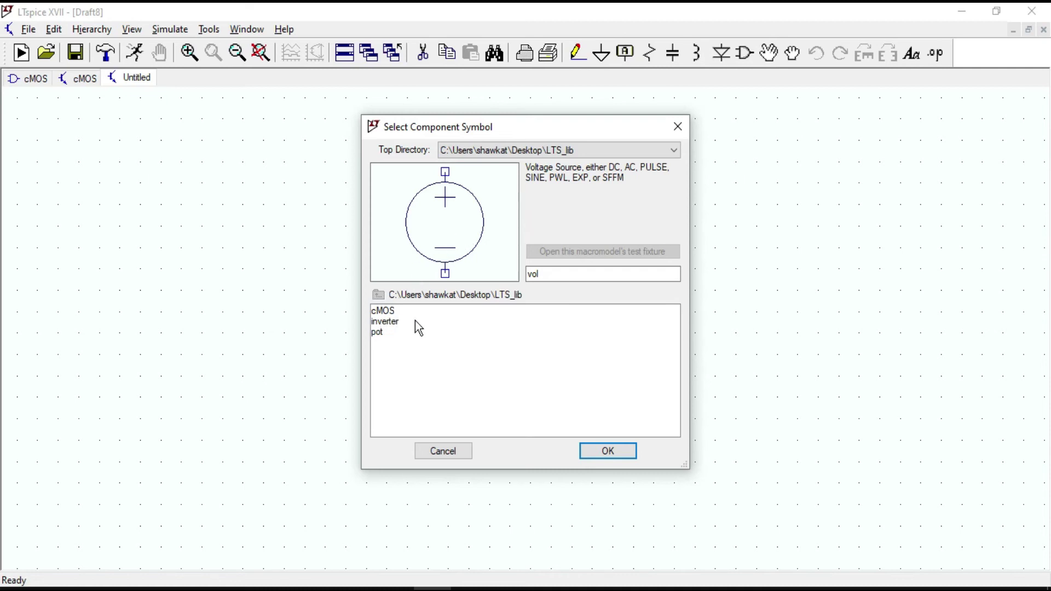
click(386, 313)
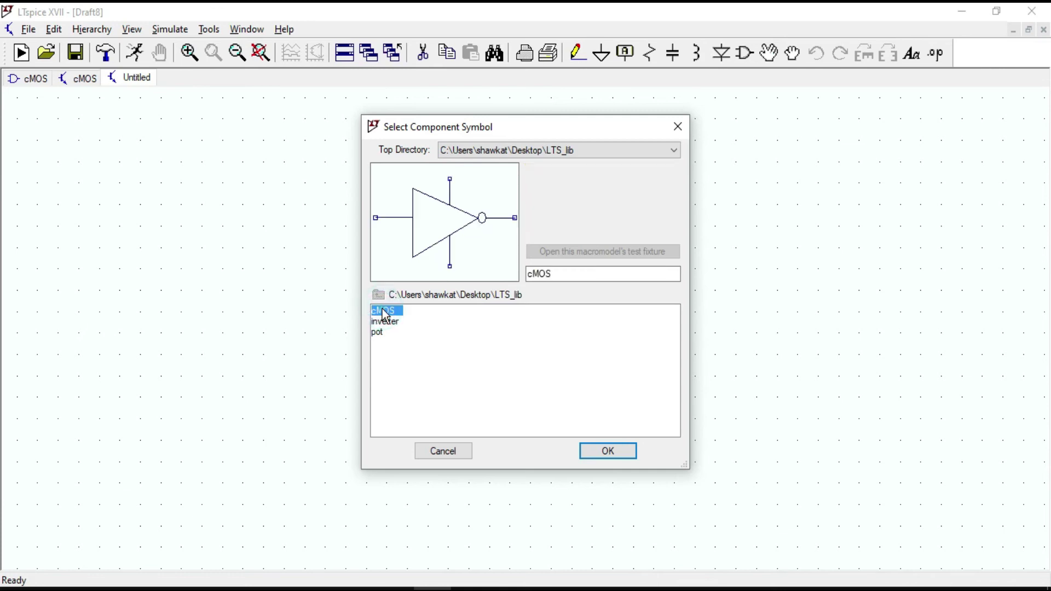
click(614, 455)
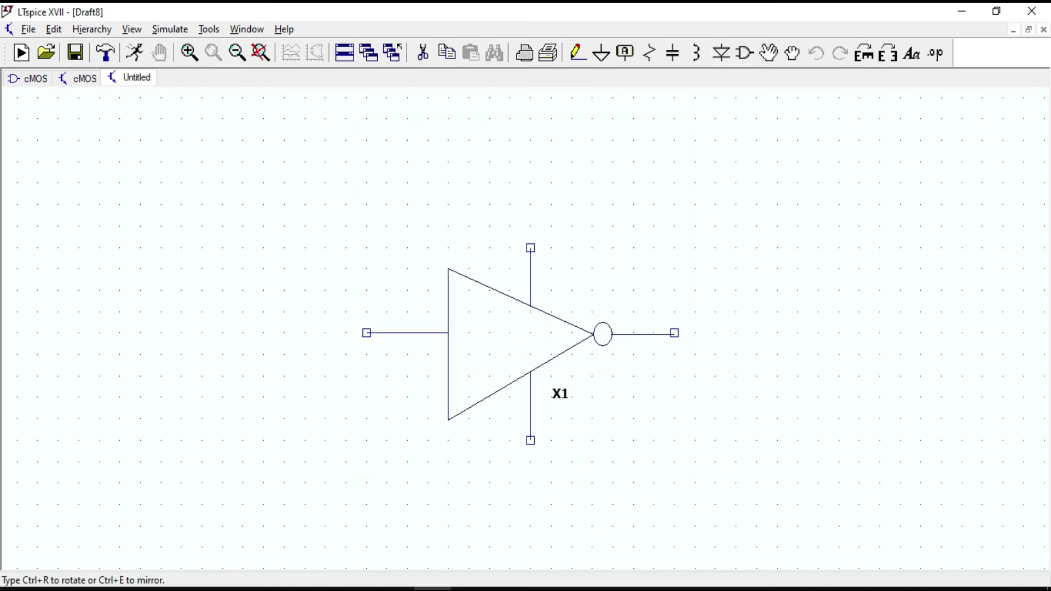
click(517, 317)
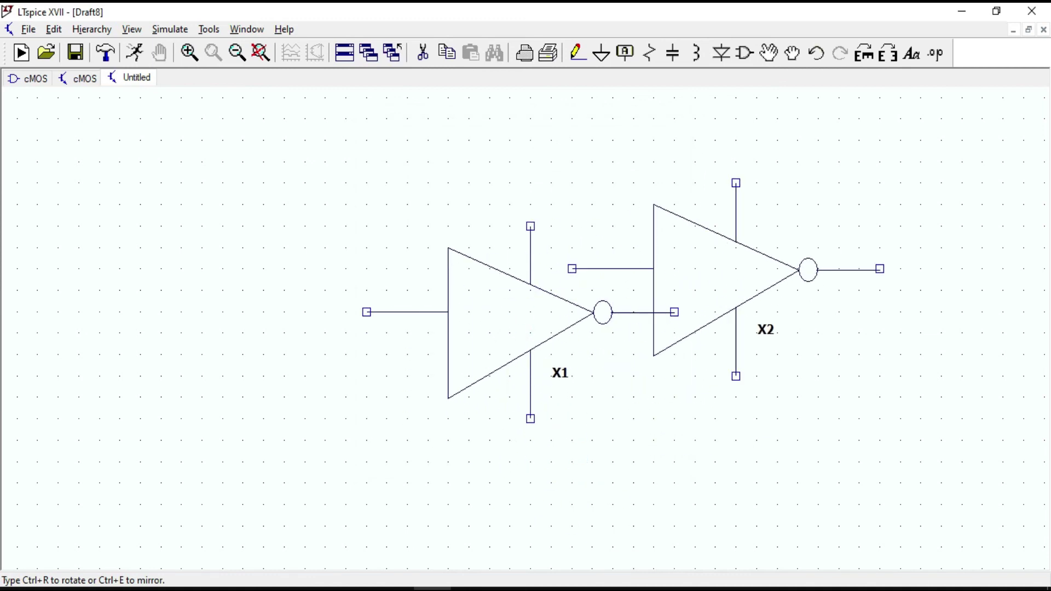
key(Escape)
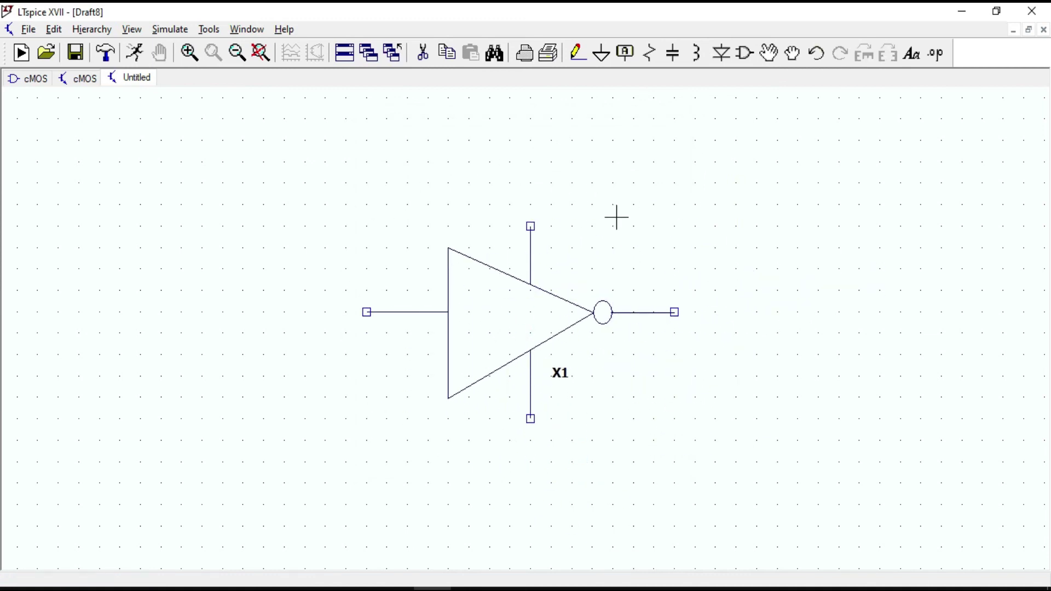
- Place two voltage sources from the LTspiceXVII lib\sym directory, one above the other, to the left of the inverter
click(746, 52)
click(613, 148)
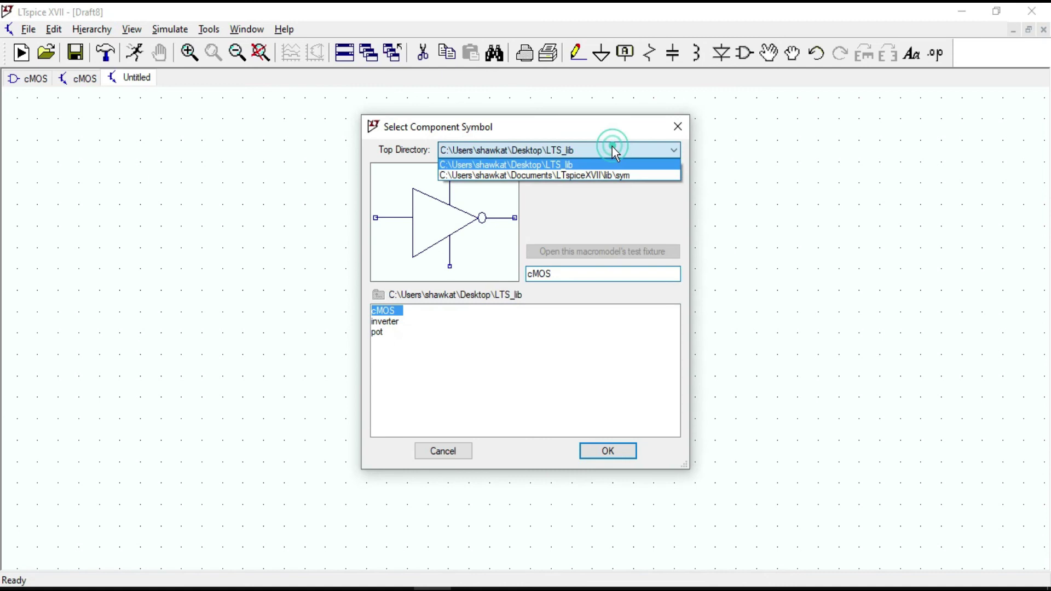
click(587, 178)
double_click(555, 274)
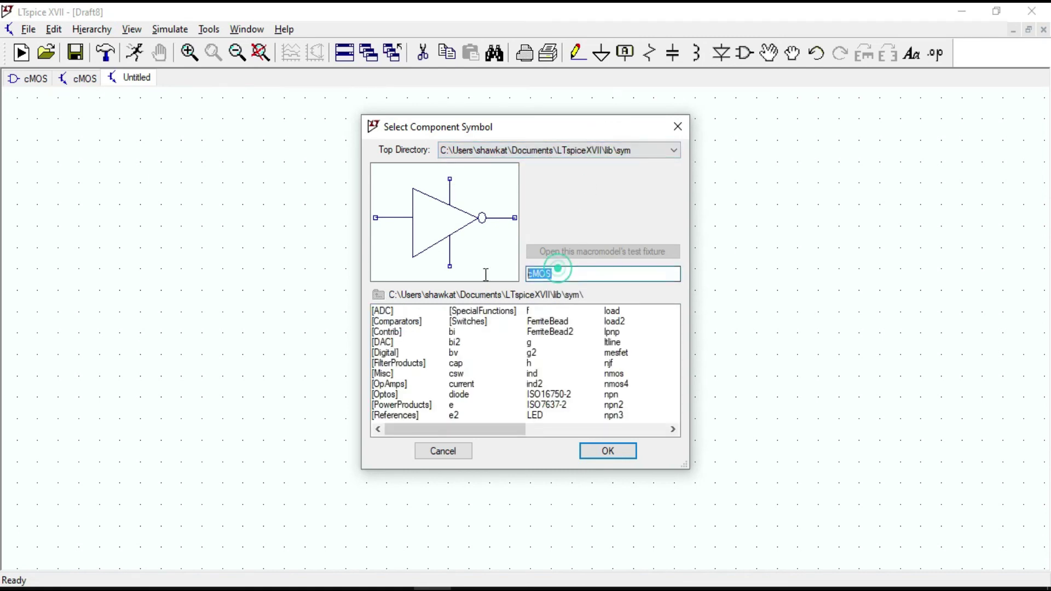
text(vol)
key(Return)
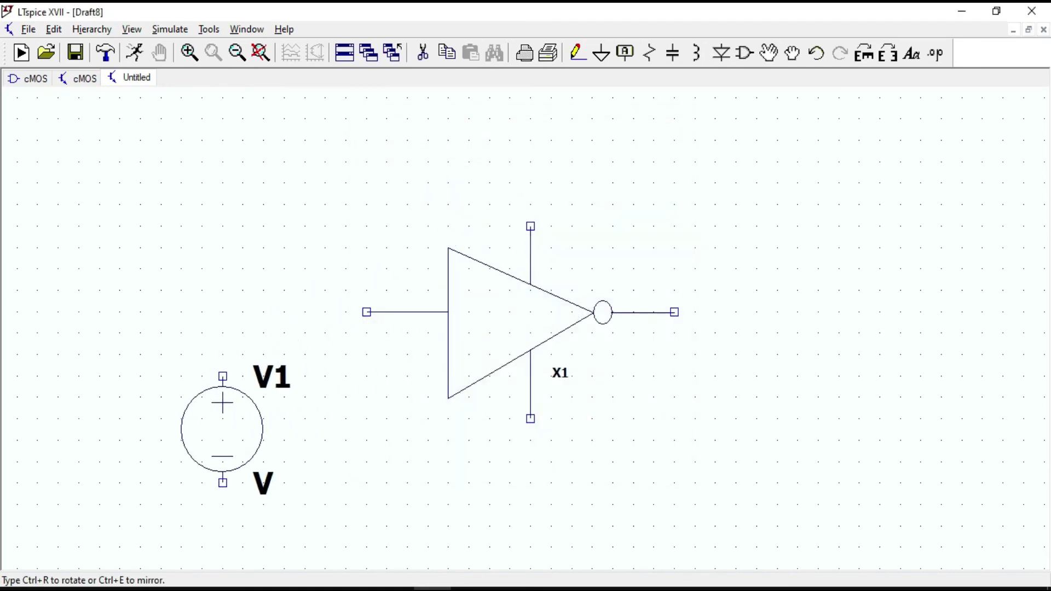
click(214, 412)
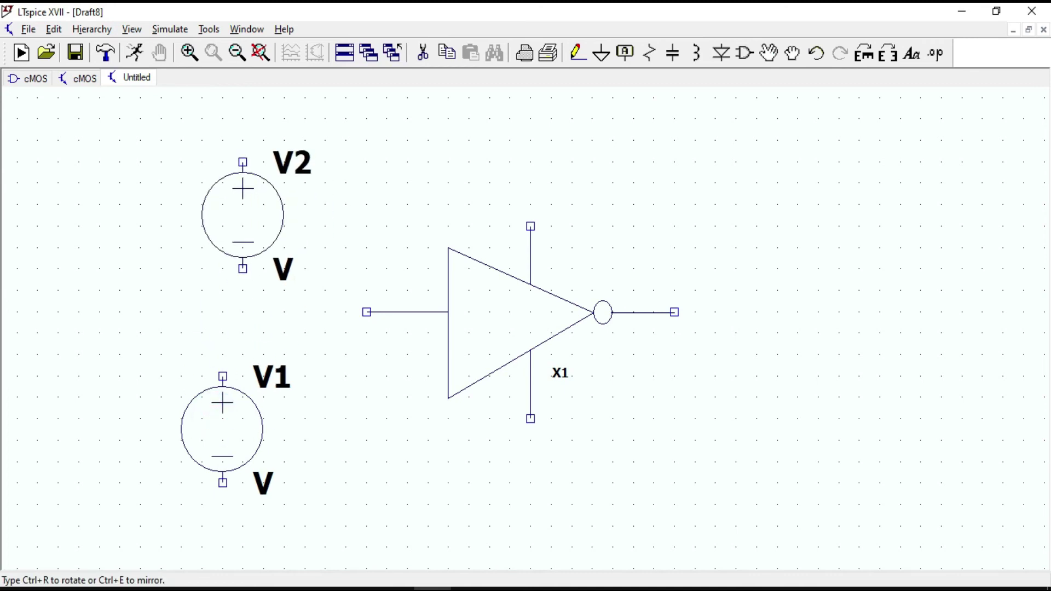
click(224, 208)
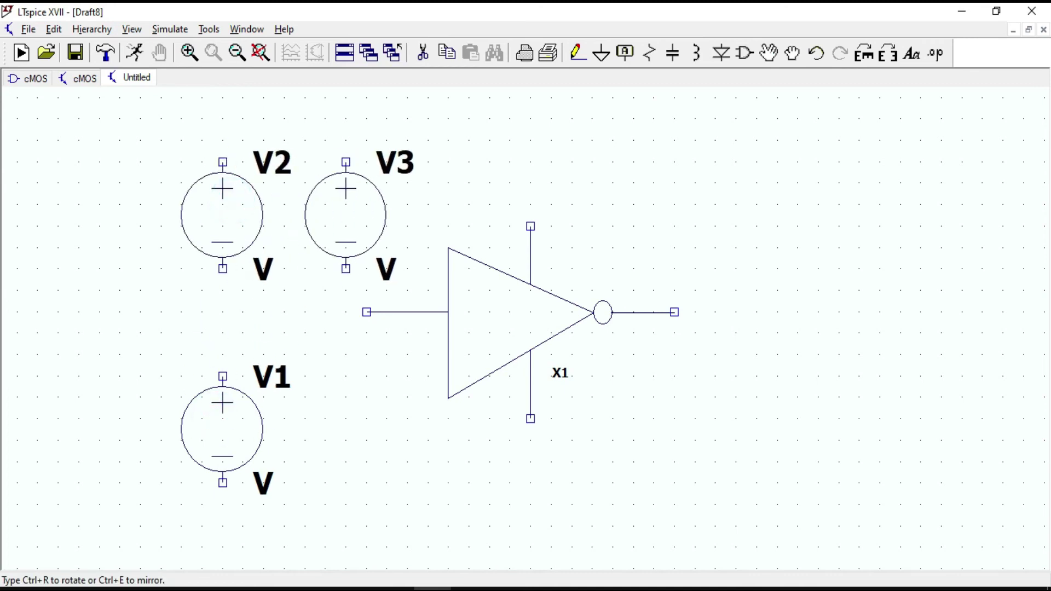
scroll(345, 214, down, 2)
key(Escape)
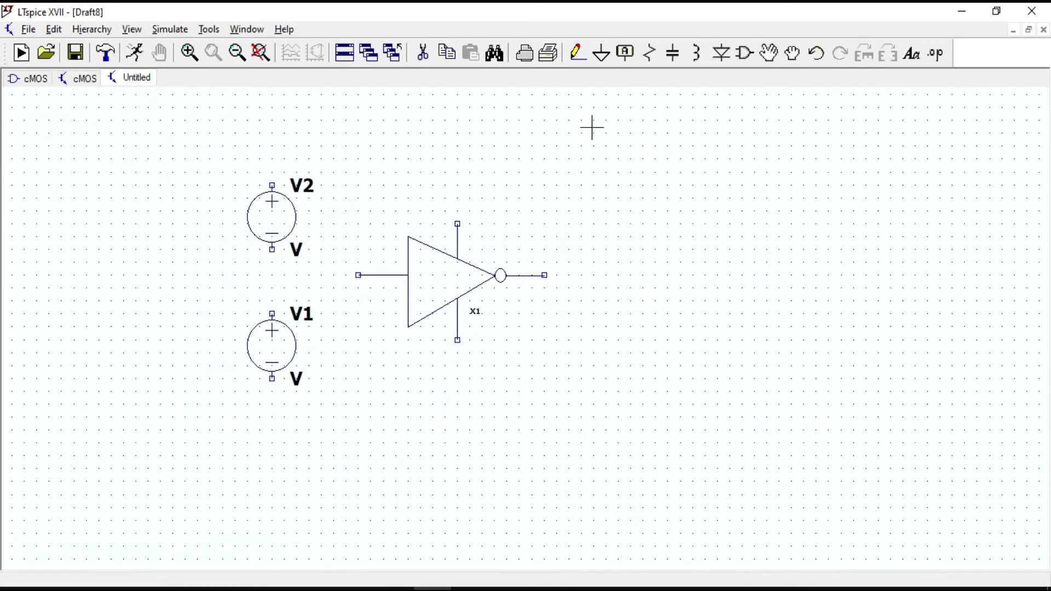
- Label the positive terminal of V1 and the inverter's input with the net name vin
click(627, 57)
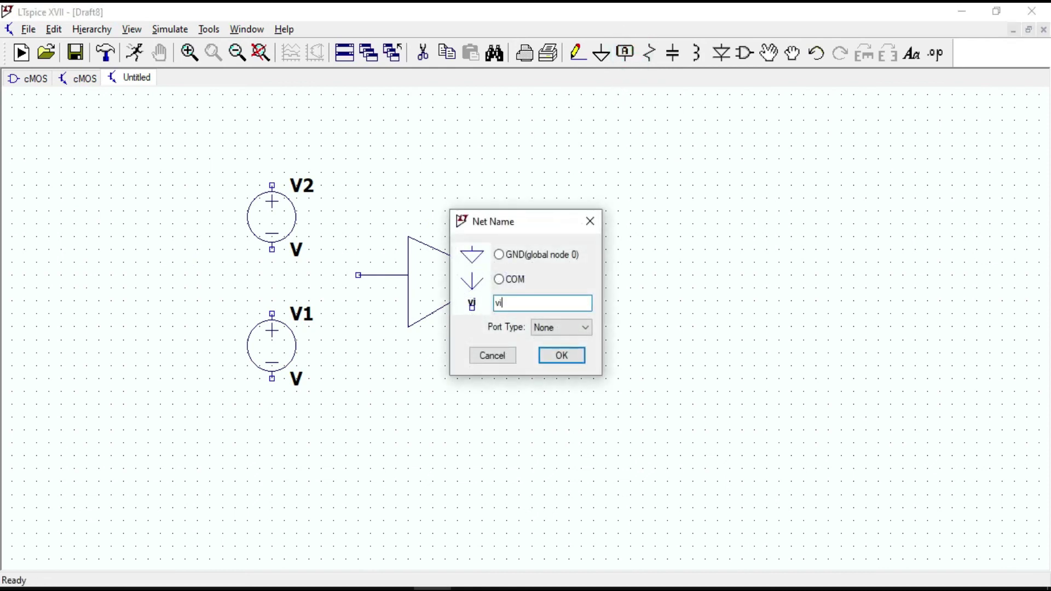
key(Return)
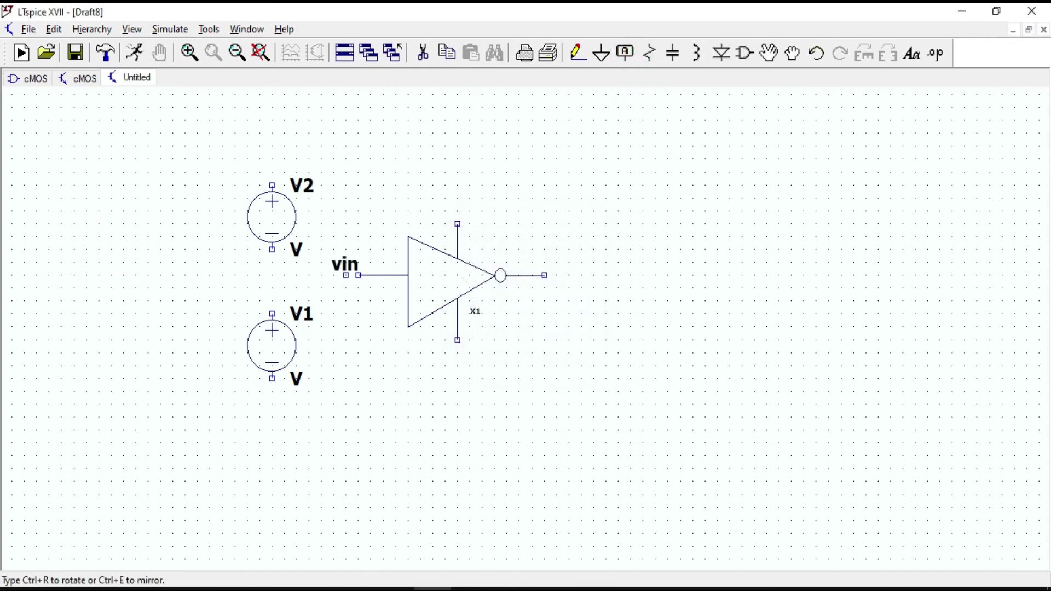
click(272, 315)
click(358, 276)
key(Escape)
key(Escape)
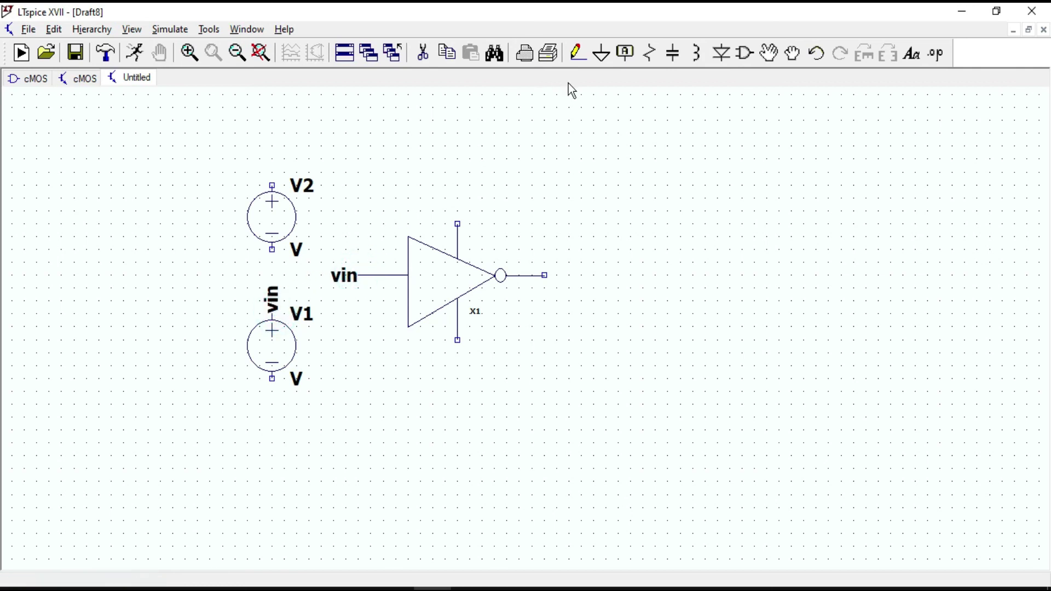
- Label the positive terminal of V2 and the inverter's upper supply pin with the net name vdd
click(628, 59)
text(vdd)
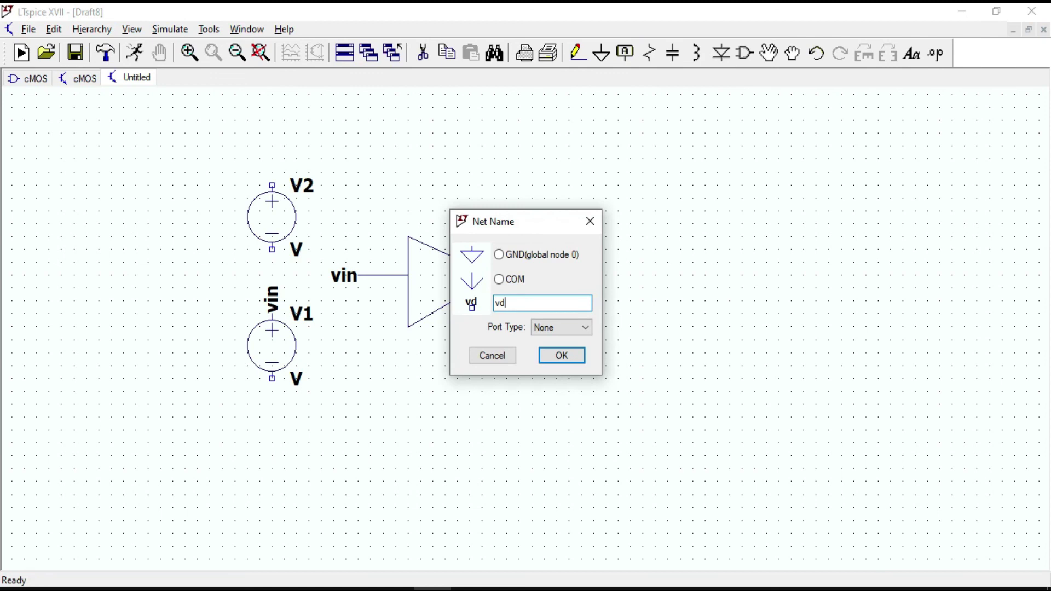
click(563, 357)
click(272, 189)
click(457, 224)
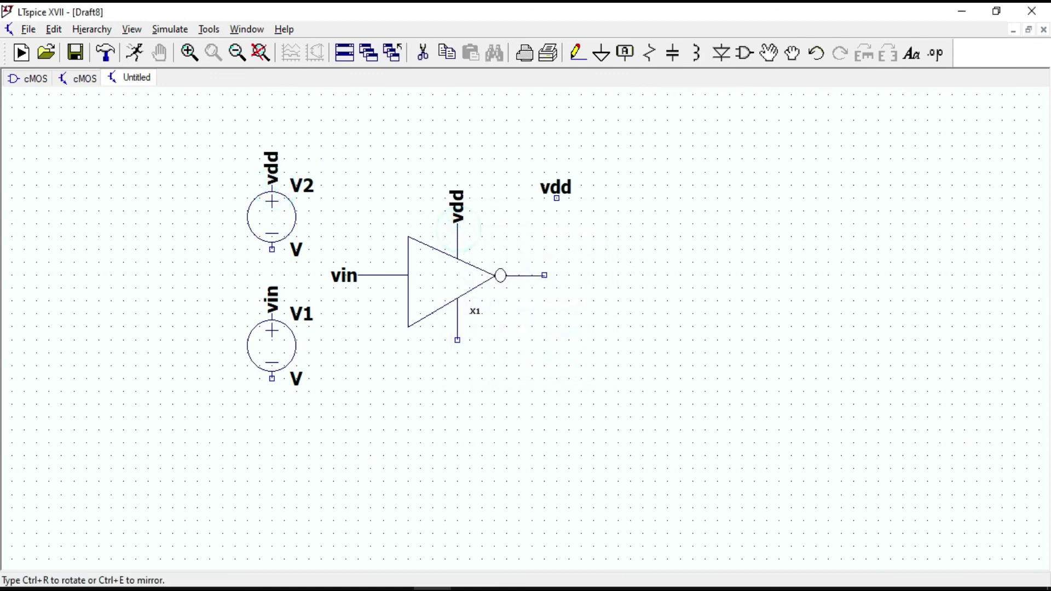
- Place grounds on the negative terminals of V2 and V1 and on the inverter's lower pin
click(603, 53)
click(273, 250)
click(272, 378)
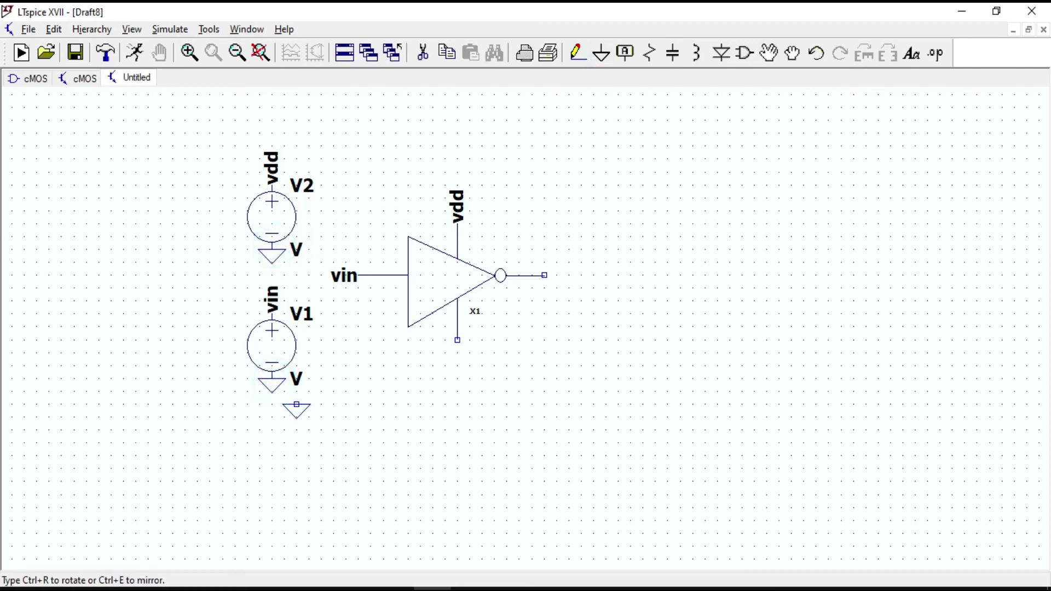
click(458, 340)
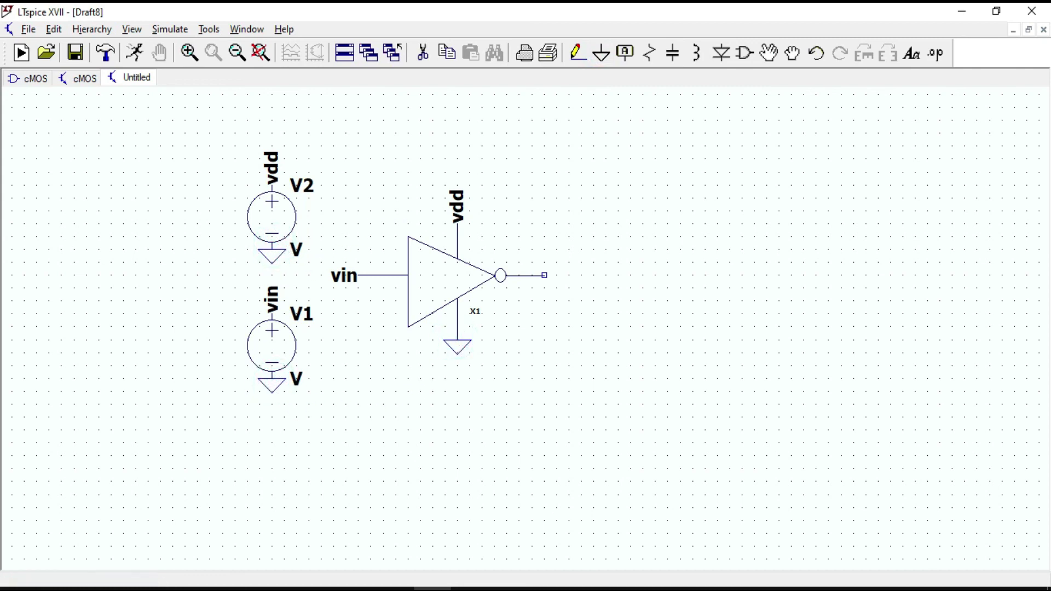
key(Escape)
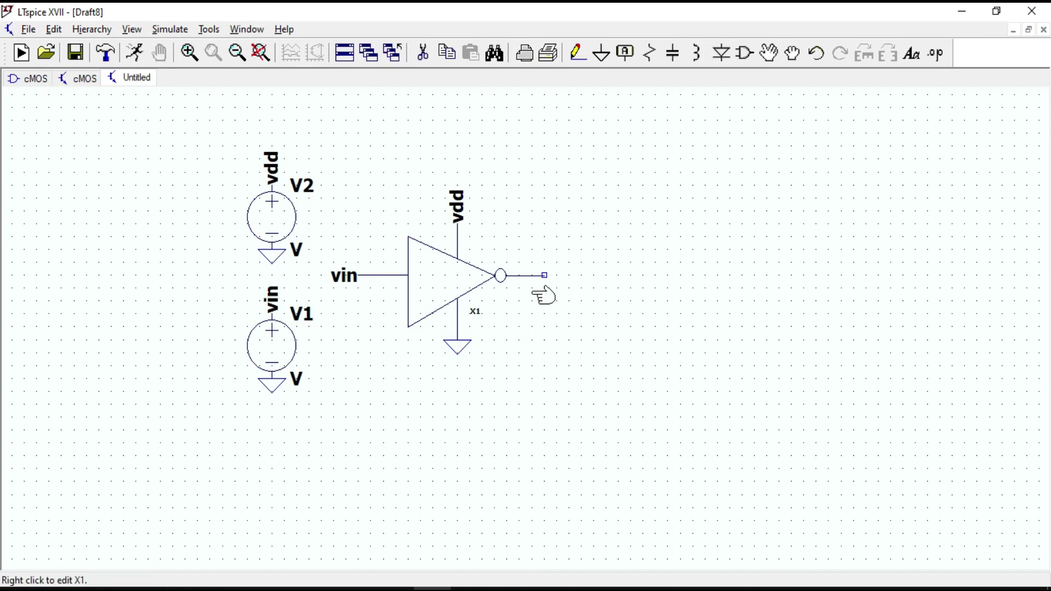
- Label the inverter's output pin with the net name vout
click(625, 53)
text(vout)
key(Return)
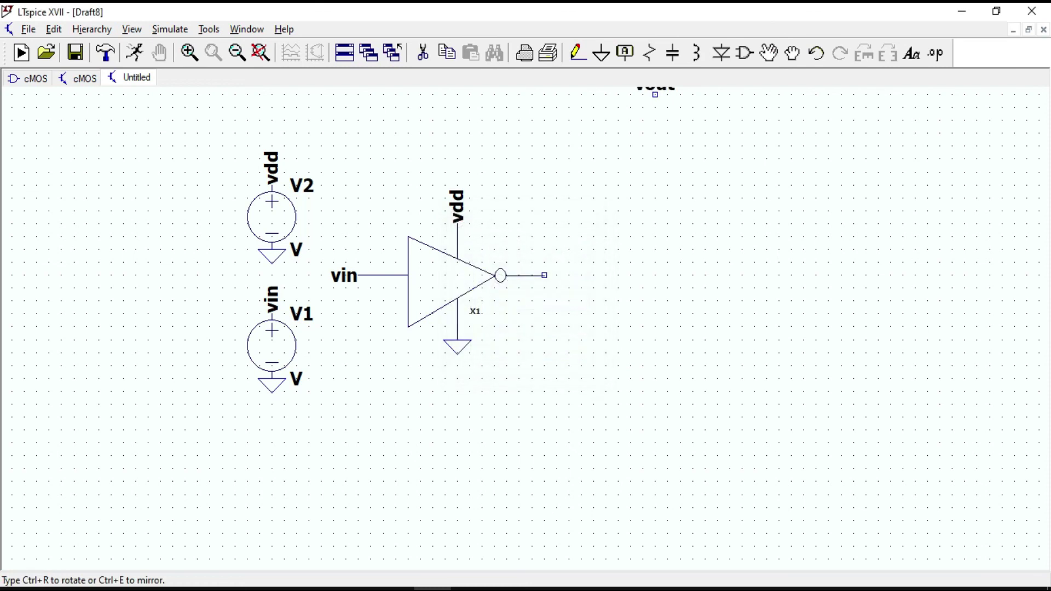
click(545, 276)
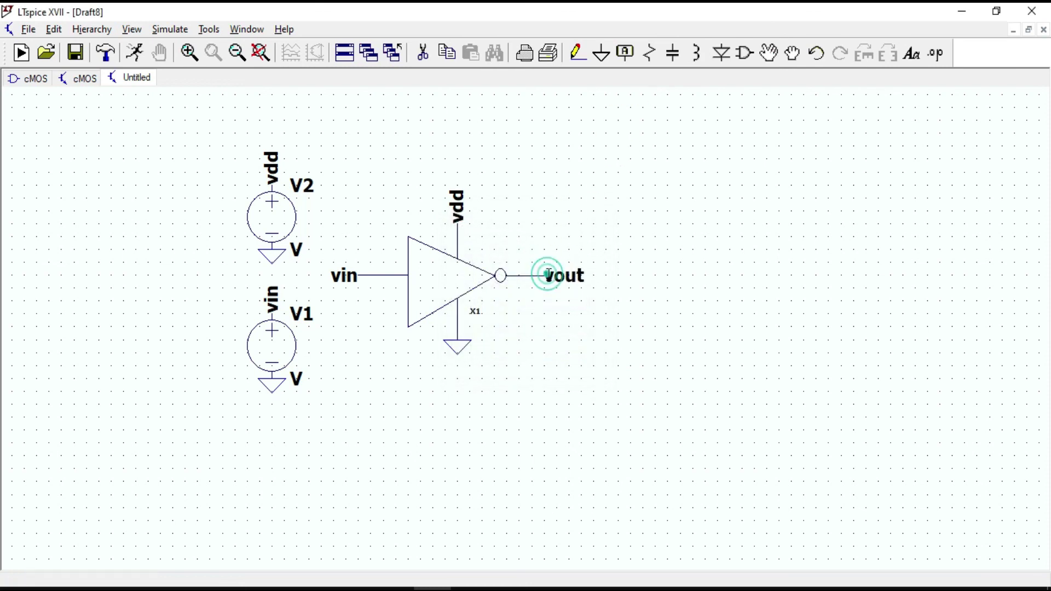
- Set the DC value of voltage source V2 to 5
key(Escape)
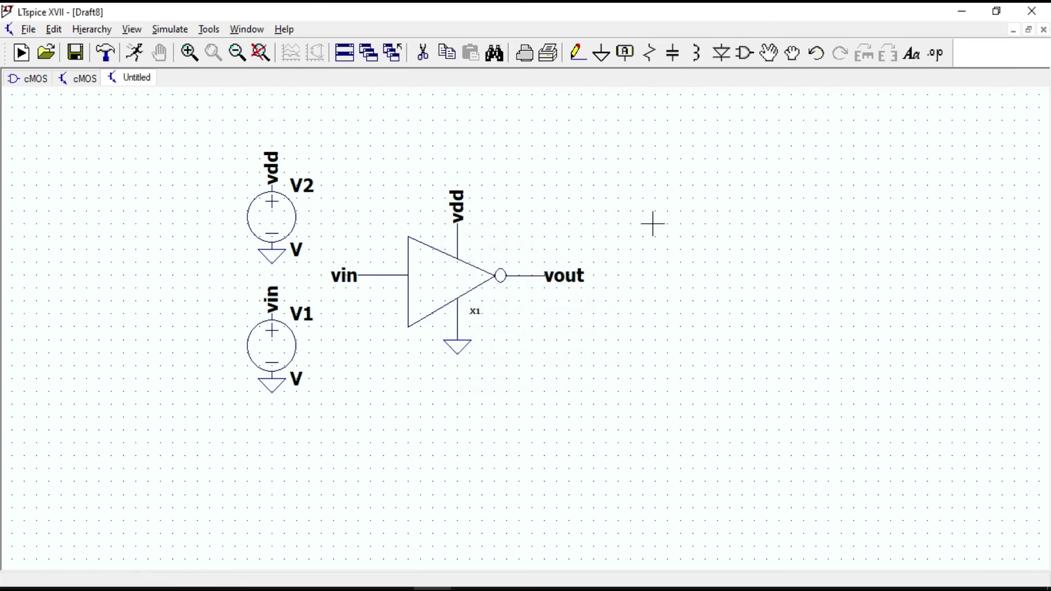
right_click(286, 222)
text(5)
click(631, 275)
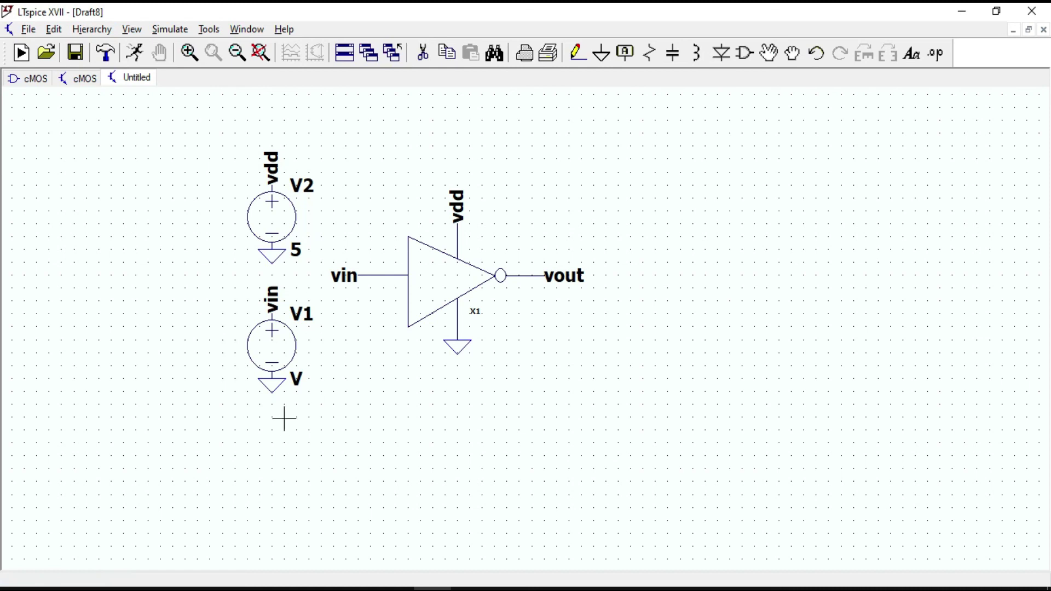
- Set up a DC sweep simulation with V1 as the first source and a linear sweep type
click(171, 29)
click(208, 187)
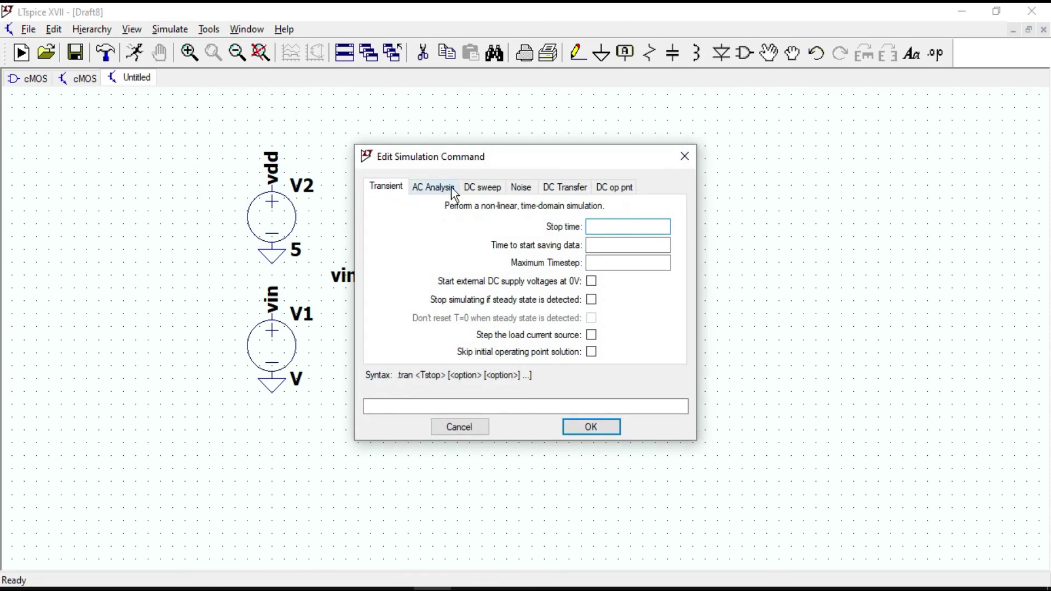
click(482, 189)
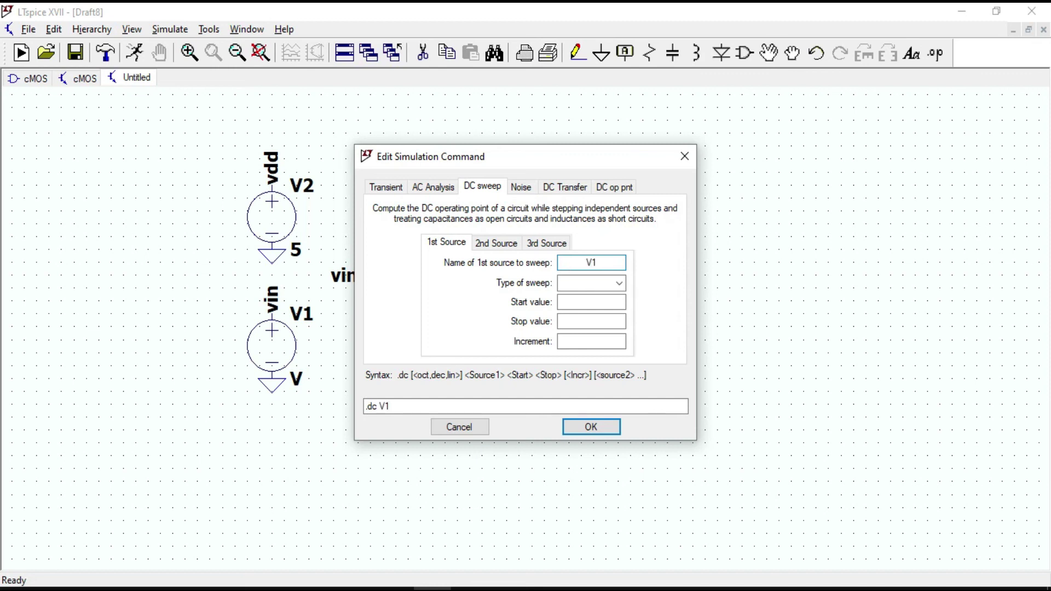
click(603, 289)
click(604, 298)
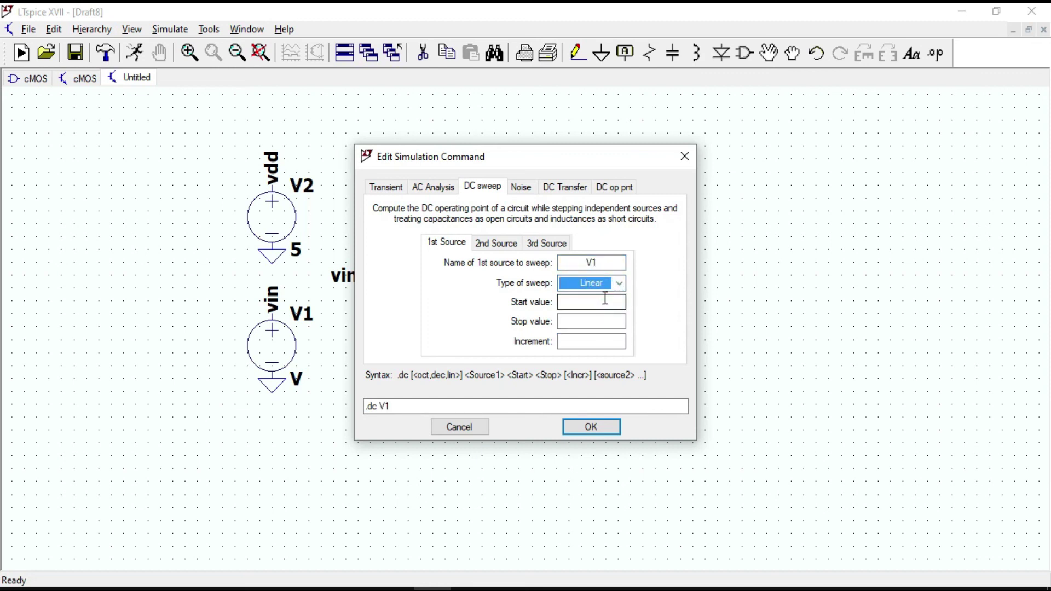
- Set the sweep to start at 0, stop at 5 and increment by 0.01, and place the directive below the inverter
click(606, 298)
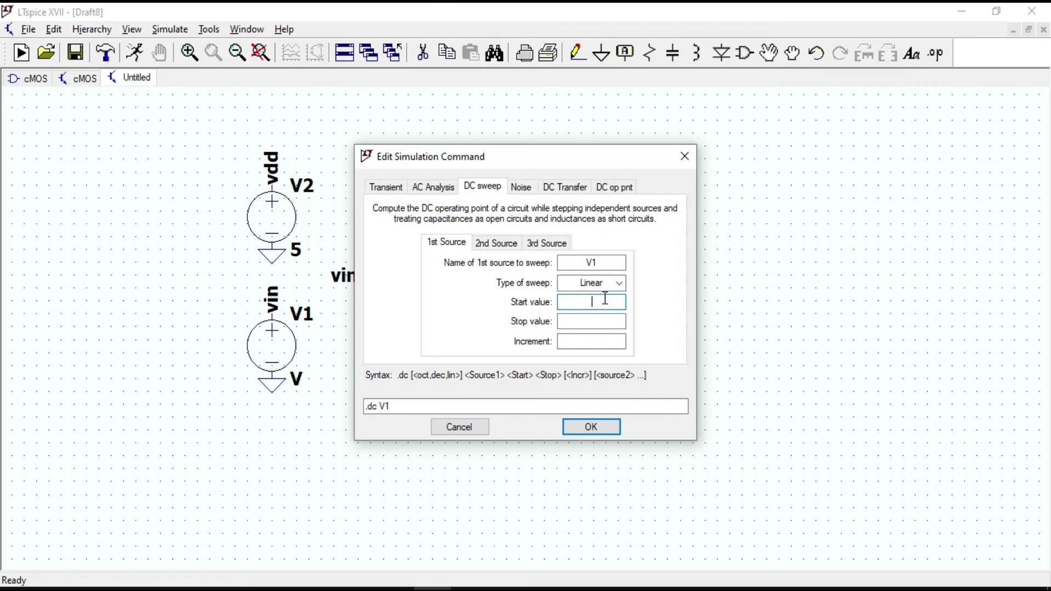
text(0)
click(596, 321)
text(5)
click(598, 340)
text(0)
click(592, 427)
click(353, 422)
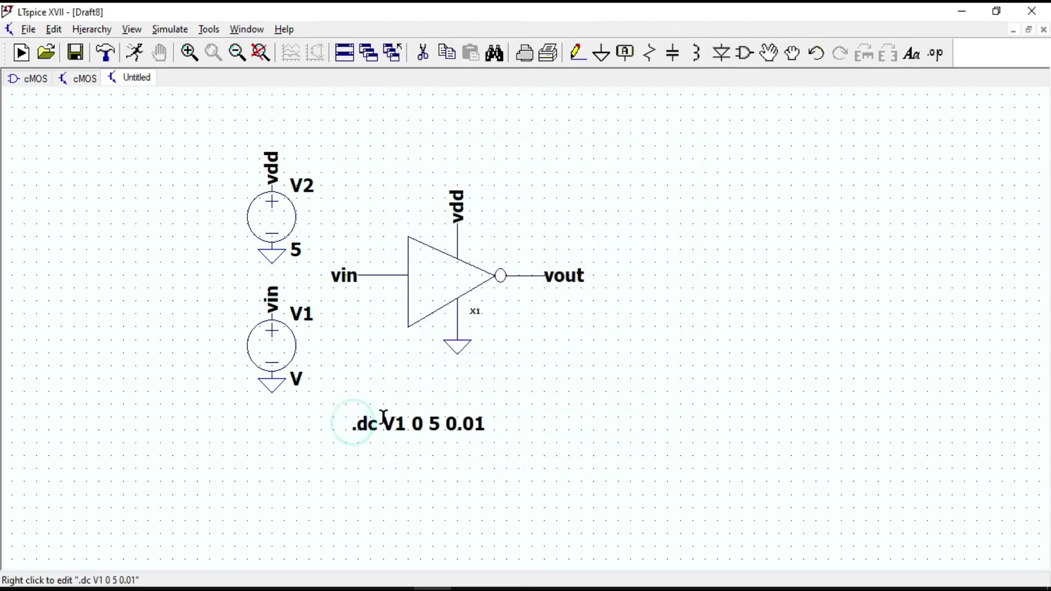
- Add the SPICE directive ".step param X 1u 50u 10u" to the schematic beside the inverter
click(936, 53)
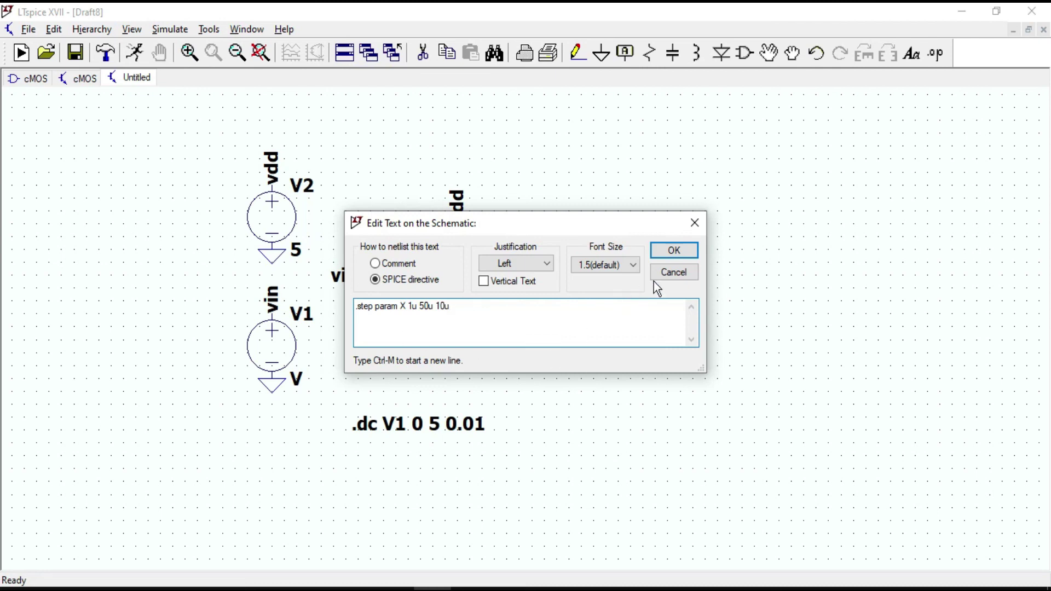
click(679, 255)
click(586, 351)
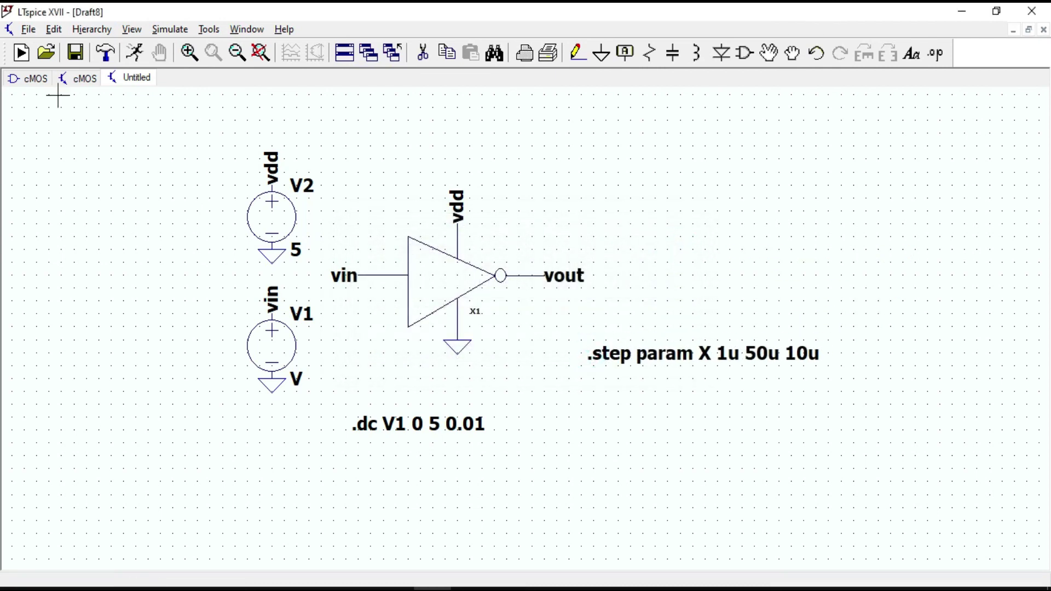
- Run the simulation and plot the voltage at the inverter's vout net
click(137, 52)
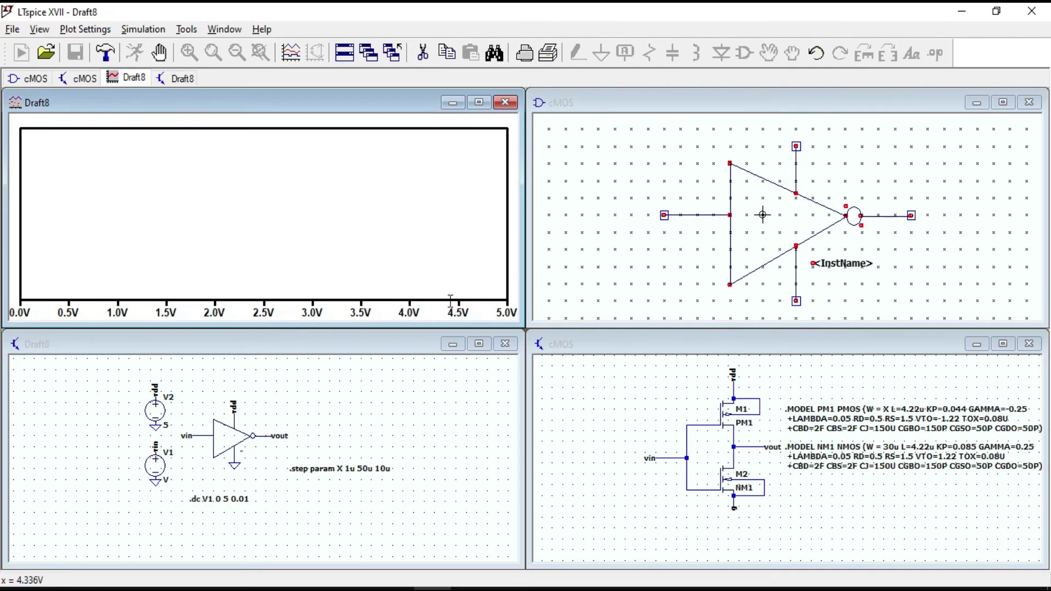
click(759, 97)
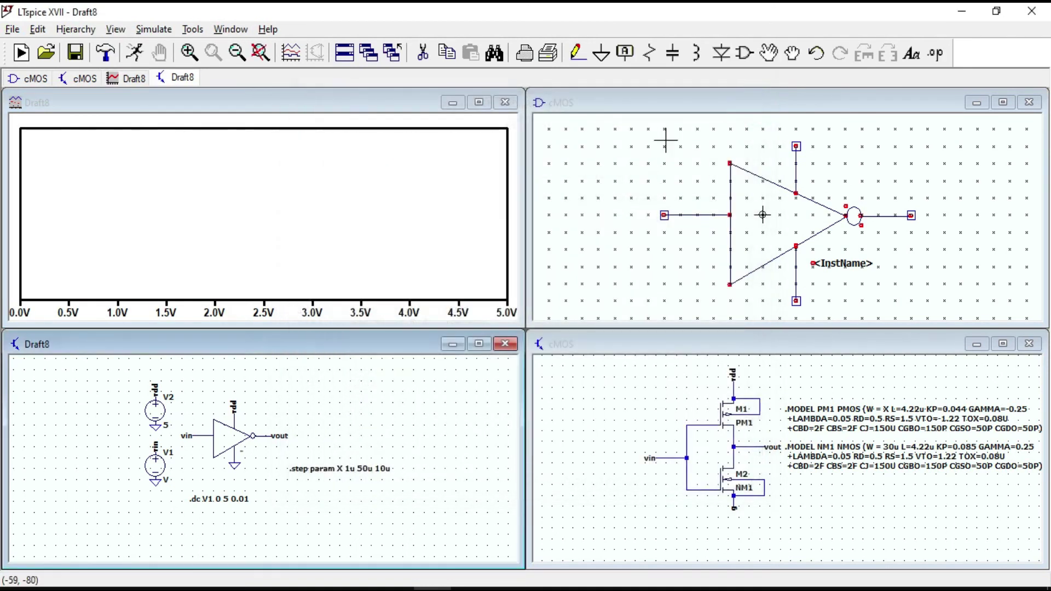
click(281, 432)
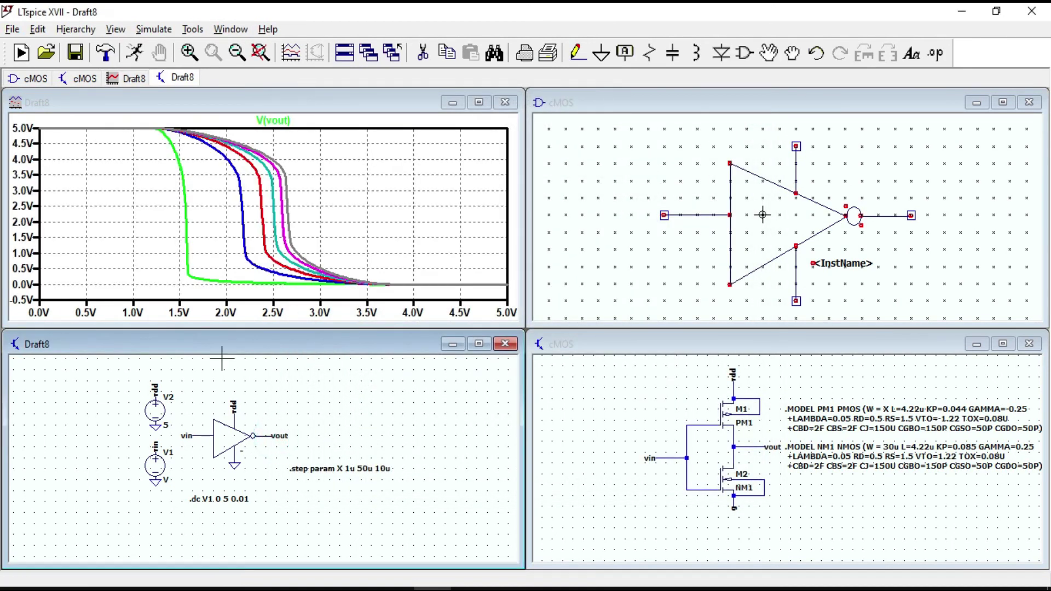